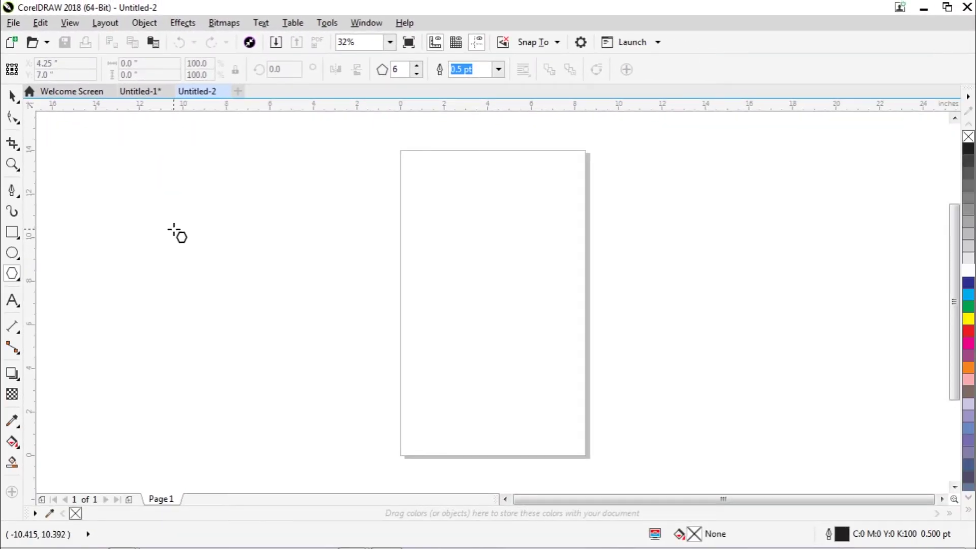
# Draw a hexagon about 7.04 by 8.13 inches beside the page and connect its opposite corners with three straight Pen tool lines
pyautogui.moveTo(167, 216); pyautogui.dragTo(321, 377)
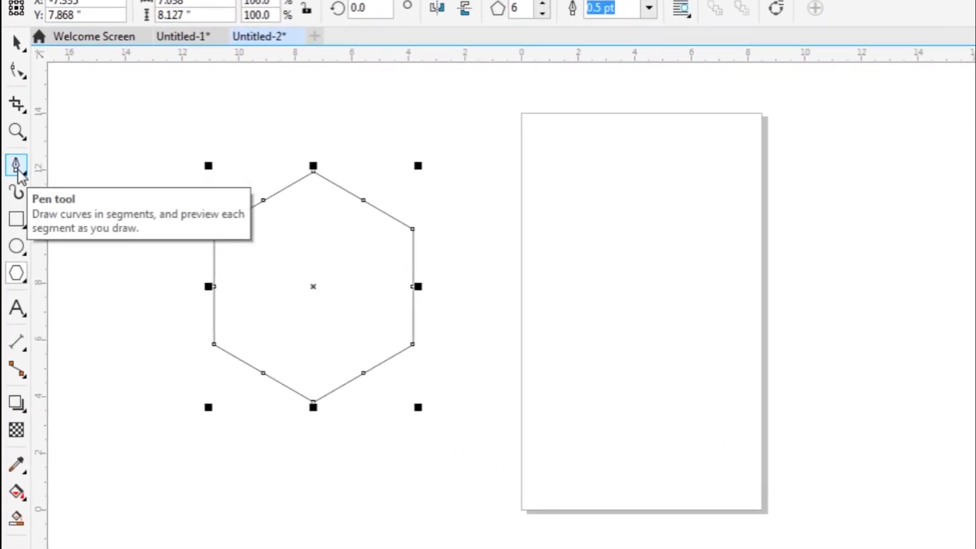
pyautogui.click(17, 168)
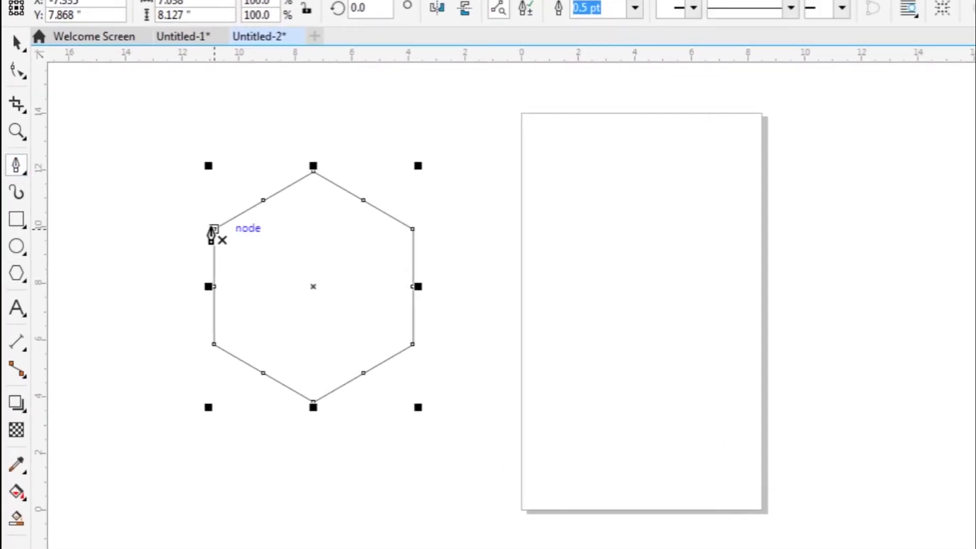
pyautogui.click(213, 231)
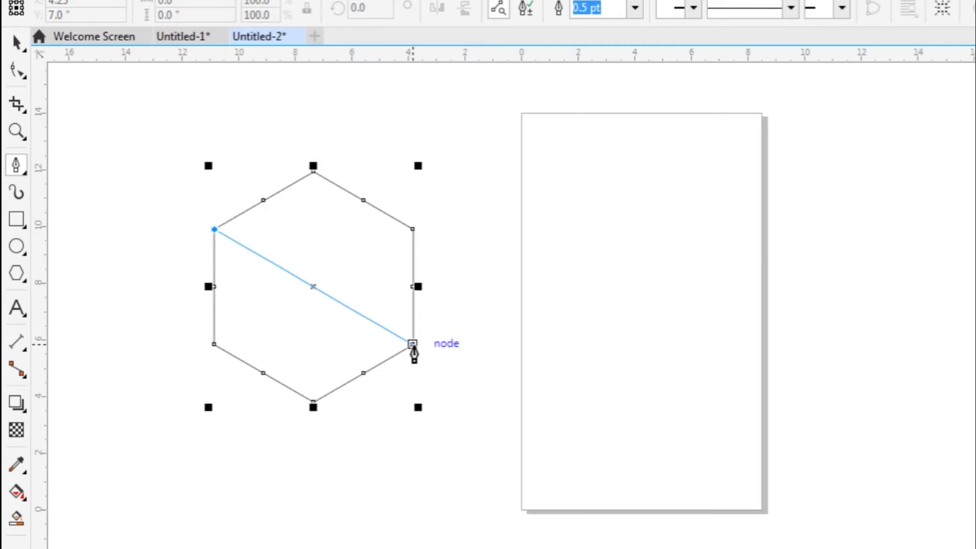
pyautogui.doubleClick(412, 344)
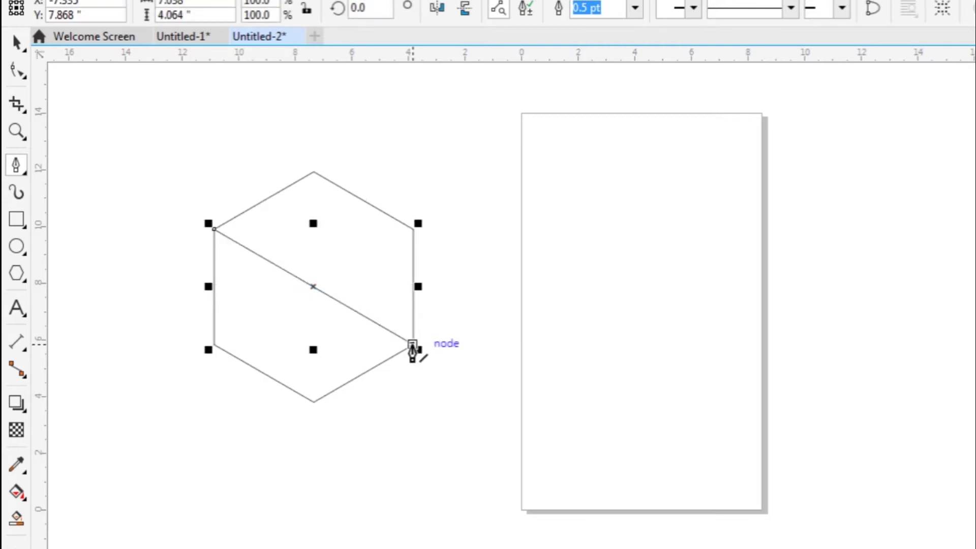
pyautogui.click(412, 229)
pyautogui.doubleClick(213, 345)
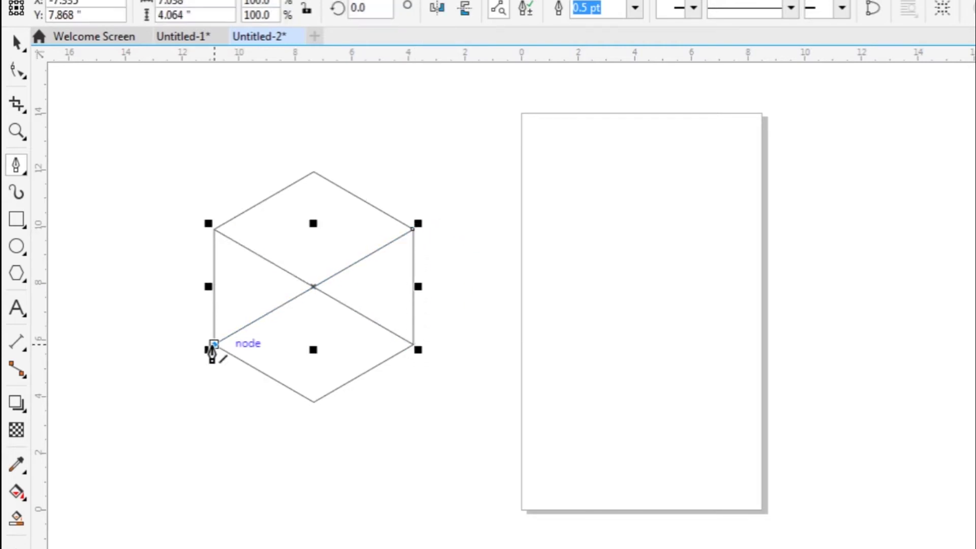
pyautogui.click(314, 172)
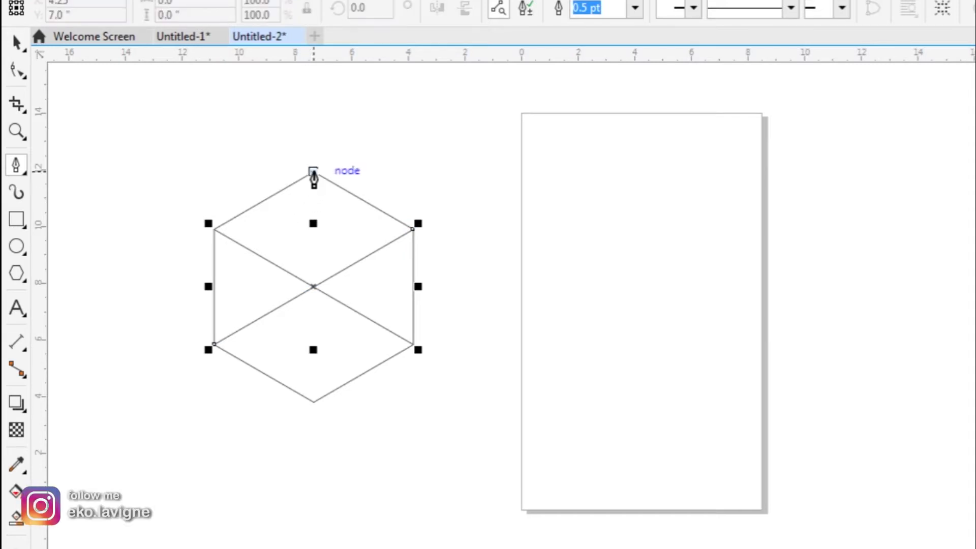
pyautogui.doubleClick(314, 400)
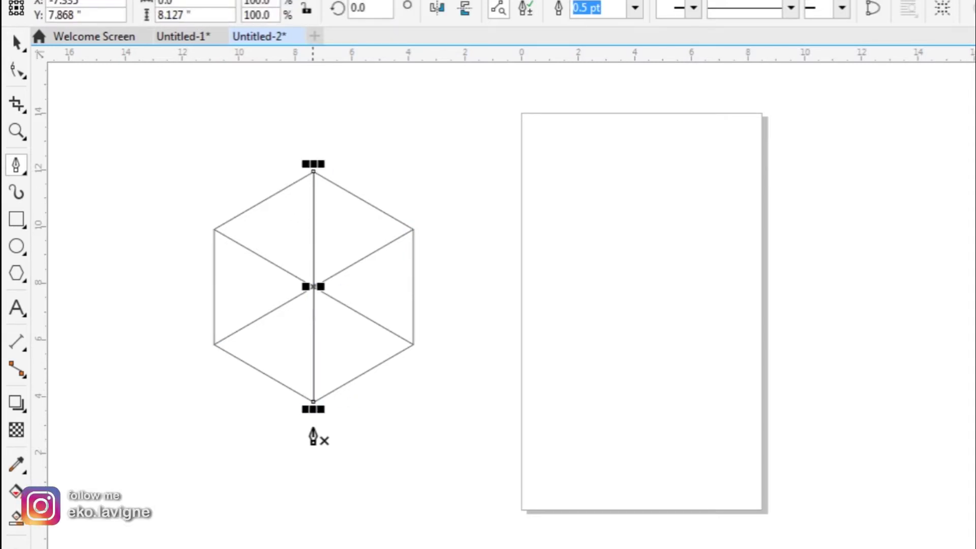
# Extend the vertical centre line below the hexagon to about 9.34 inches long, and group the hexagon with all its lines
pyautogui.click(314, 401)
pyautogui.doubleClick(313, 436)
pyautogui.click(16, 42)
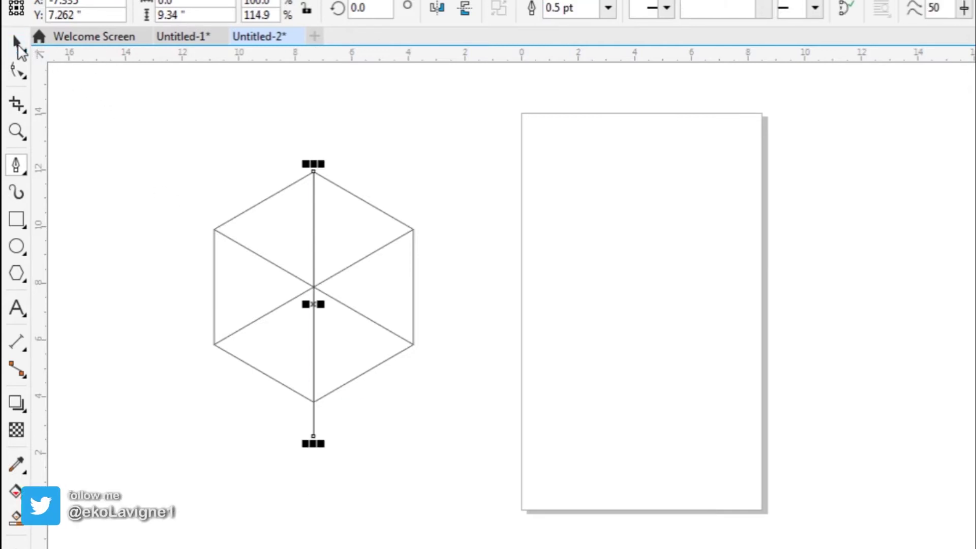
pyautogui.moveTo(135, 115); pyautogui.dragTo(462, 475)
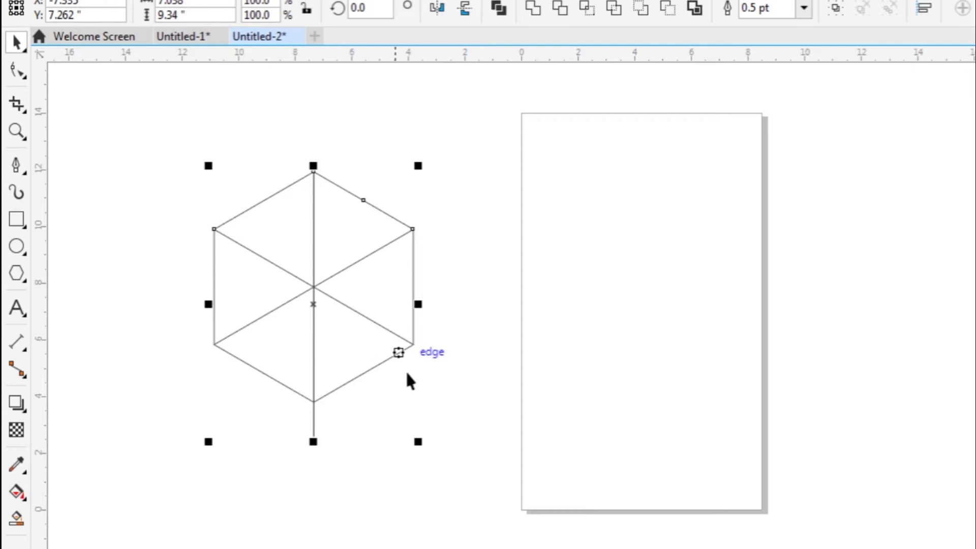
pyautogui.rightClick(342, 344)
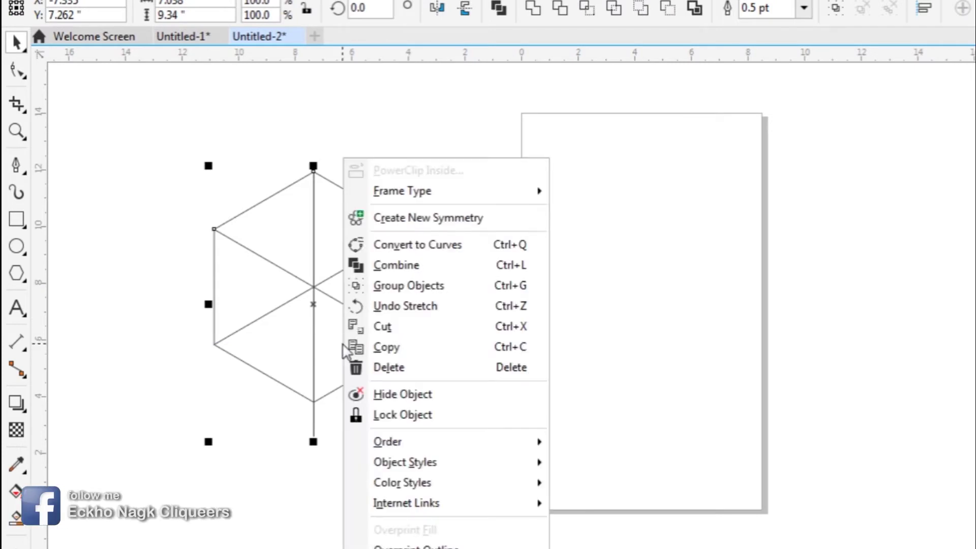
pyautogui.click(397, 285)
pyautogui.click(429, 298)
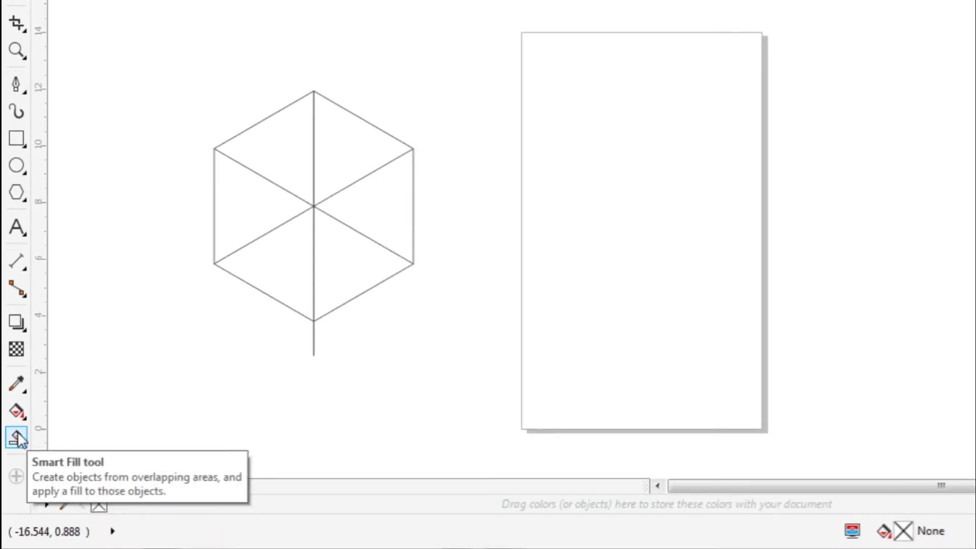
# Smart-fill the hexagon's two upper triangles with the default light gray and its two right-hand triangles with 30% black
pyautogui.click(17, 437)
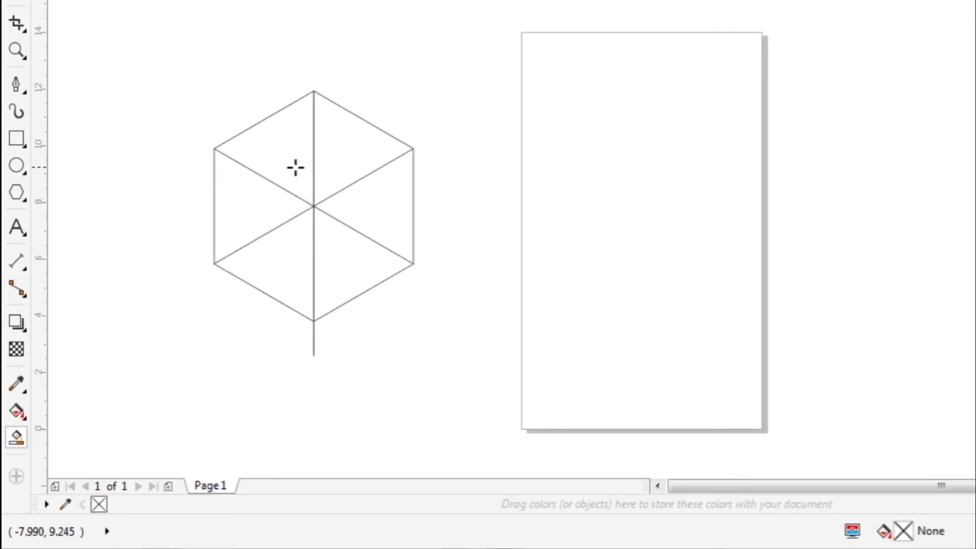
pyautogui.click(351, 148)
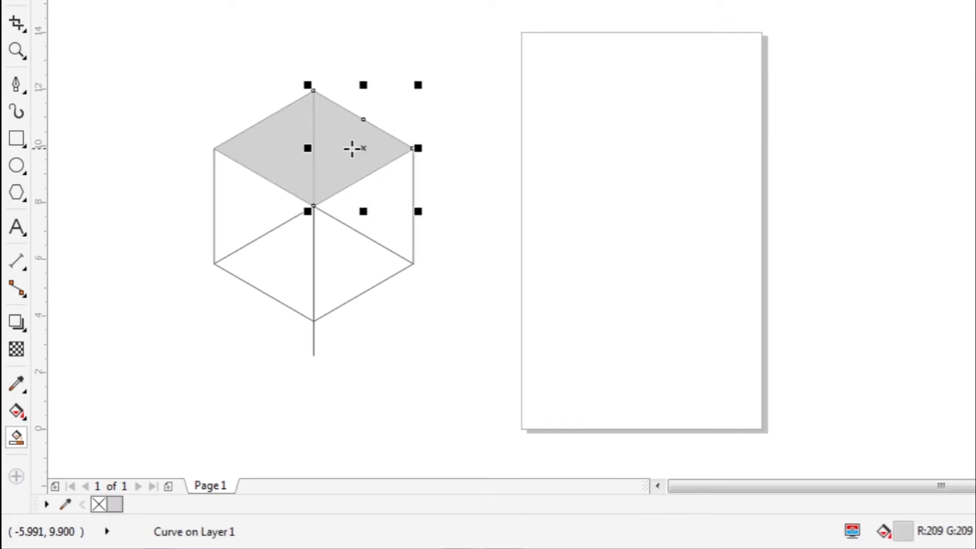
pyautogui.click(346, 242)
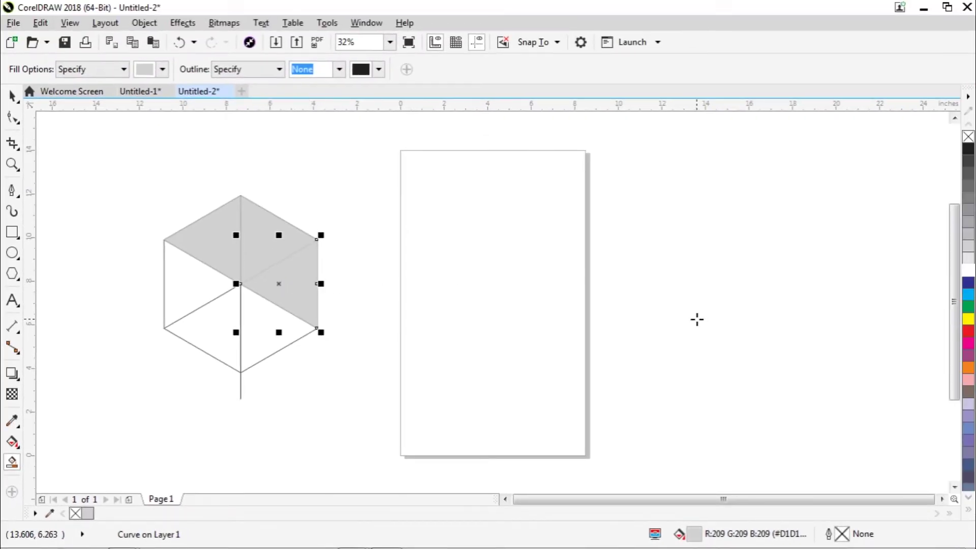
pyautogui.click(968, 236)
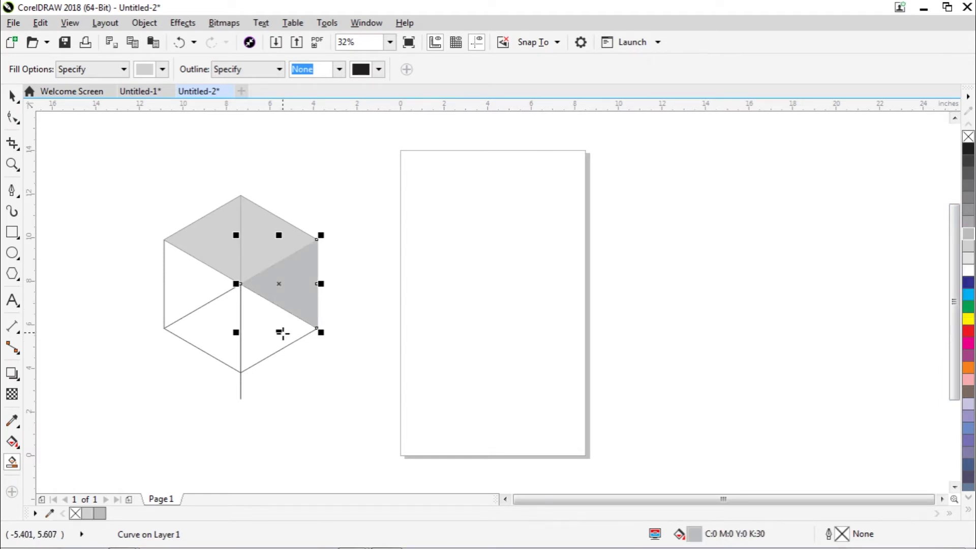
pyautogui.click(273, 321)
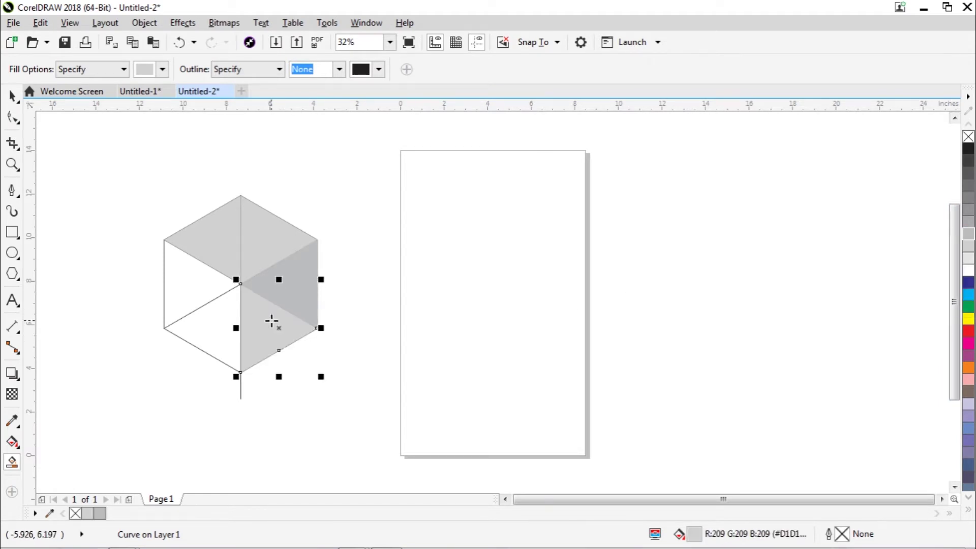
pyautogui.click(104, 511)
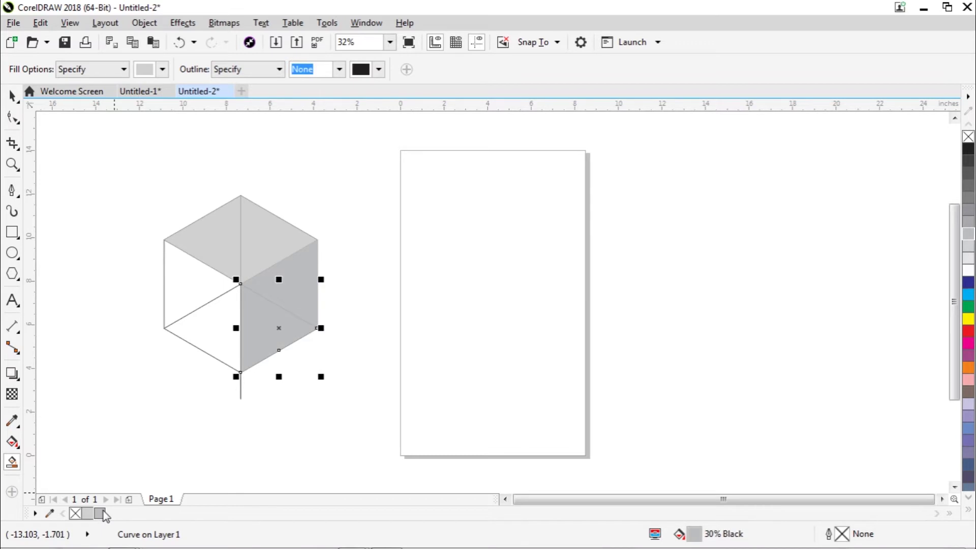
# Smart-fill the hexagon's two left-hand triangles with 50% black and deselect everything
pyautogui.click(214, 325)
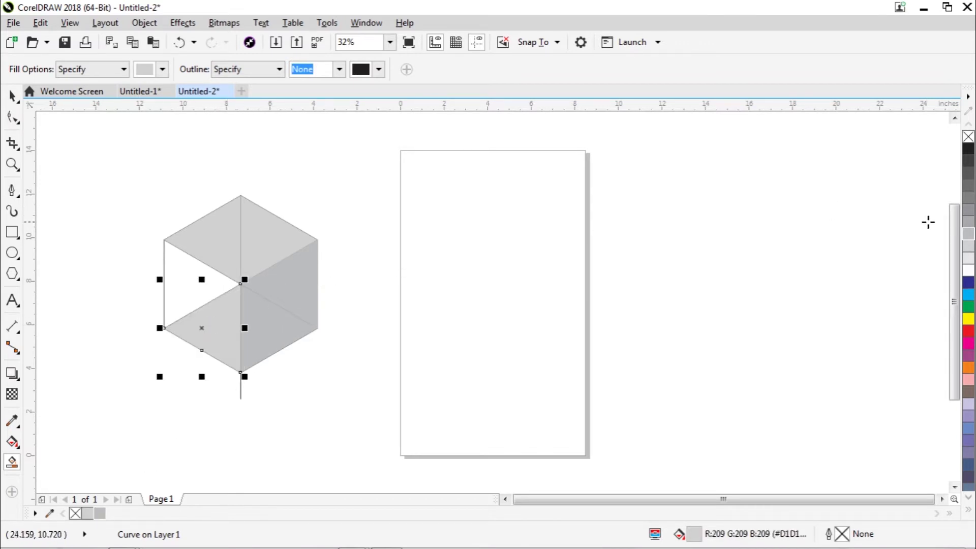
pyautogui.click(967, 216)
pyautogui.click(188, 293)
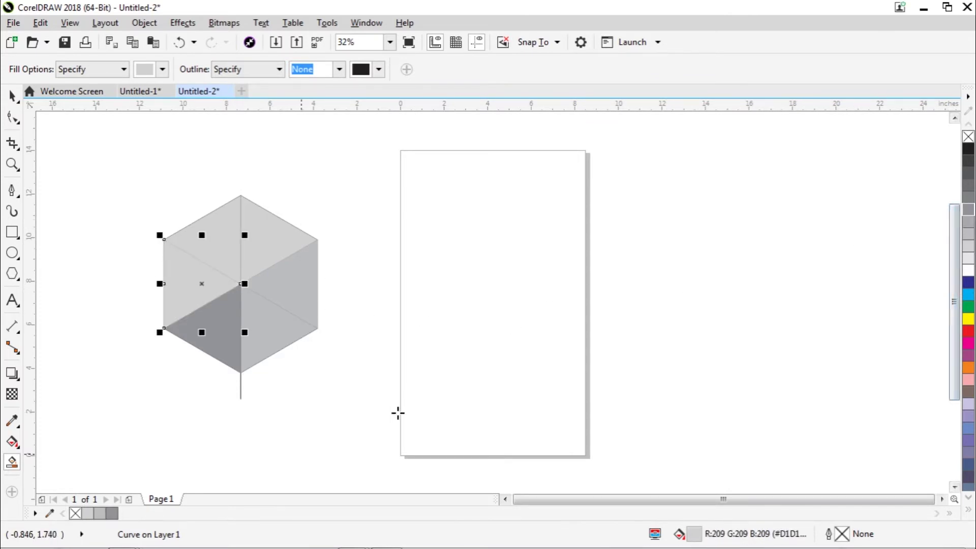
pyautogui.click(112, 513)
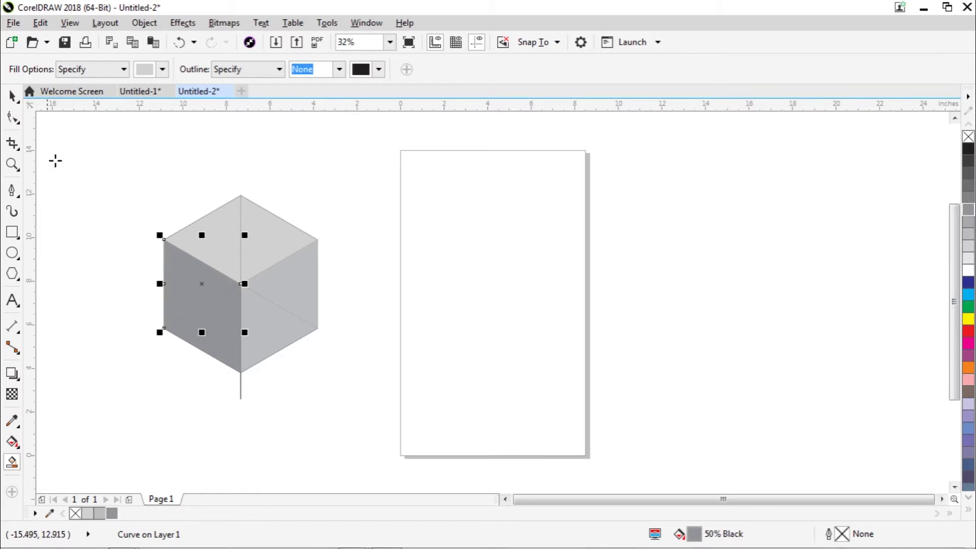
pyautogui.click(12, 96)
pyautogui.click(74, 147)
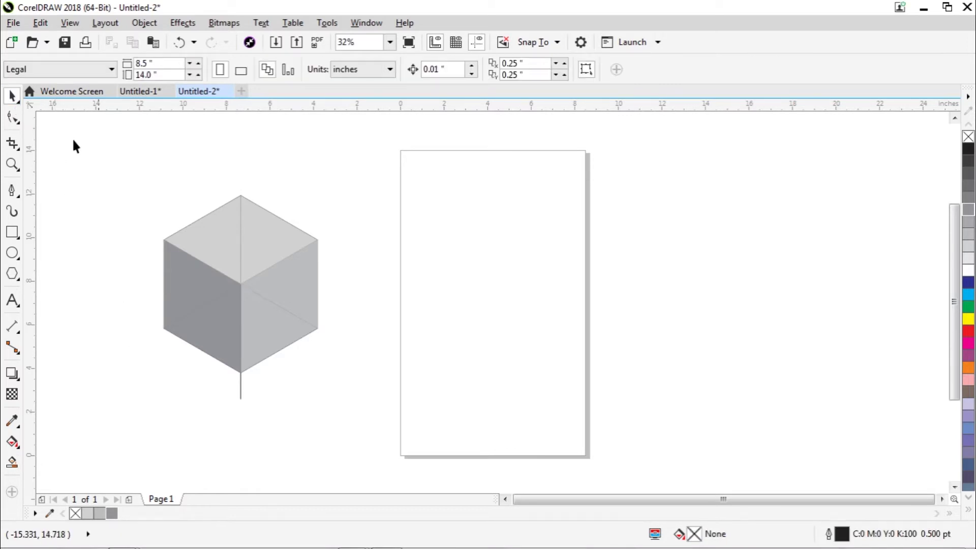
# Pull the filled triangles away from the hexagon one by one to check they are separate objects, and undo the moves
pyautogui.moveTo(212, 232); pyautogui.dragTo(148, 185)
pyautogui.moveTo(260, 239); pyautogui.dragTo(311, 226)
pyautogui.moveTo(301, 276); pyautogui.dragTo(347, 297)
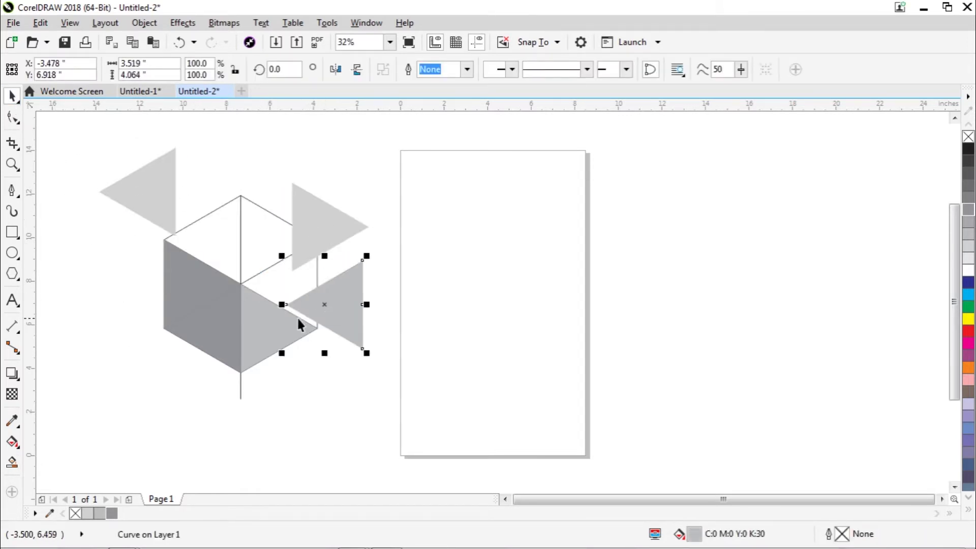
pyautogui.moveTo(266, 299); pyautogui.dragTo(261, 345)
pyautogui.moveTo(241, 284); pyautogui.dragTo(136, 251)
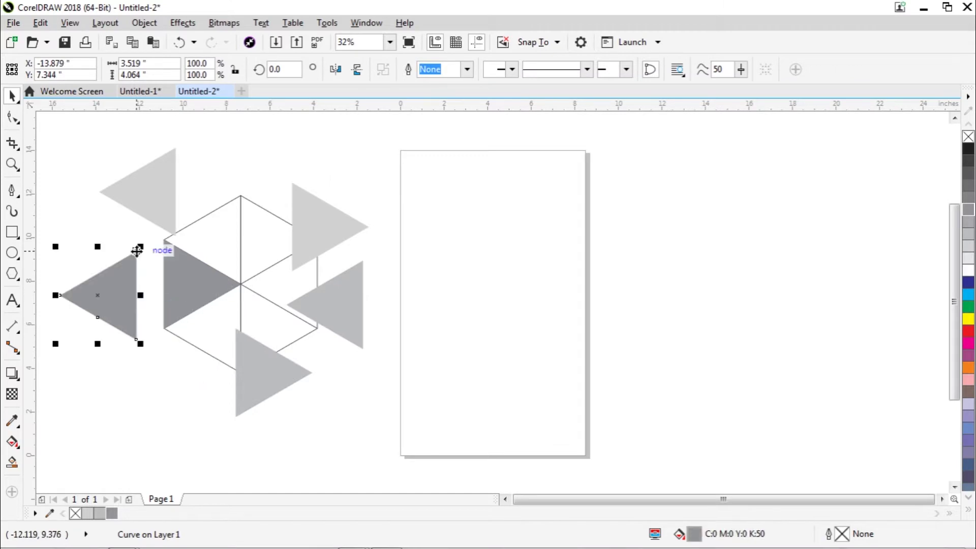
pyautogui.click(175, 277)
pyautogui.hotkey('ctrl', 'z')
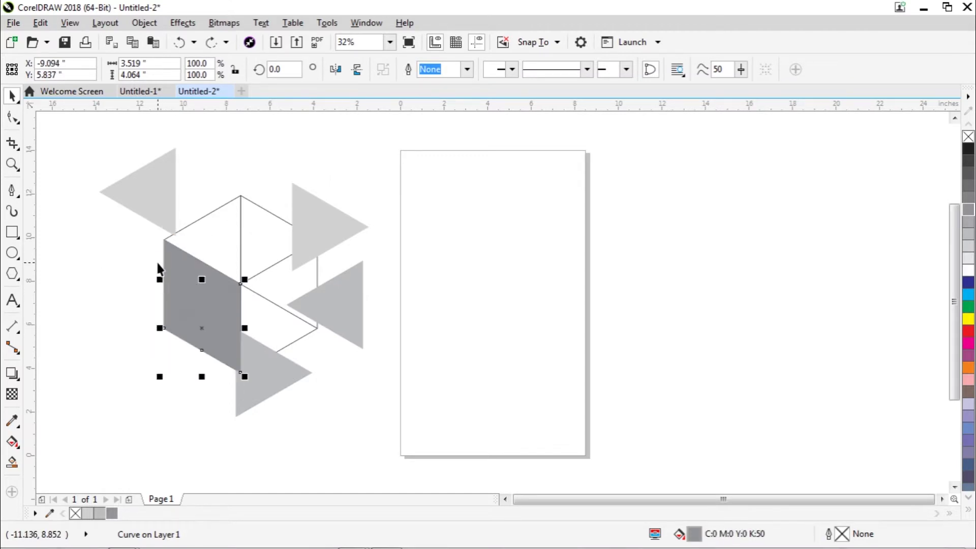
pyautogui.hotkey('ctrl', 'z')
pyautogui.hotkey('ctrl', 'z')
pyautogui.hotkey('ctrl', 'z')
pyautogui.hotkey('ctrl', 'z')
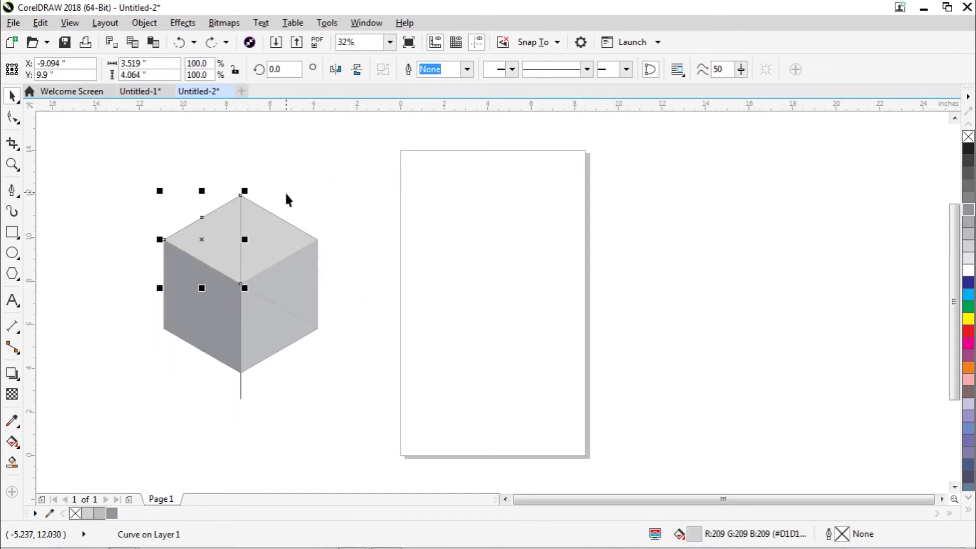
pyautogui.click(286, 198)
# Weld the two light gray upper triangles into a single top face of the cube
pyautogui.click(218, 240)
pyautogui.keyDown('shift'); pyautogui.click(268, 237); pyautogui.keyUp('shift')
pyautogui.moveTo(268, 237); pyautogui.dragTo(304, 181)
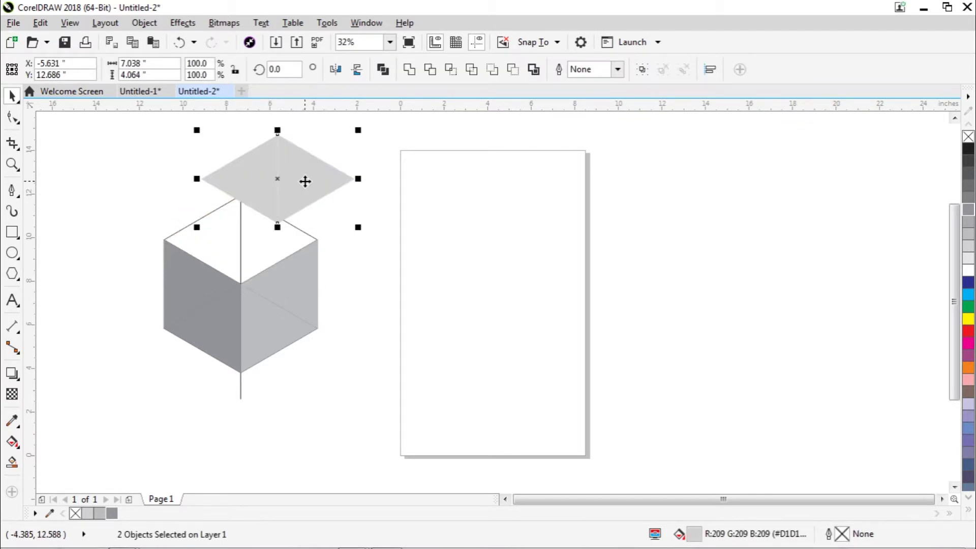
pyautogui.hotkey('ctrl', 'z')
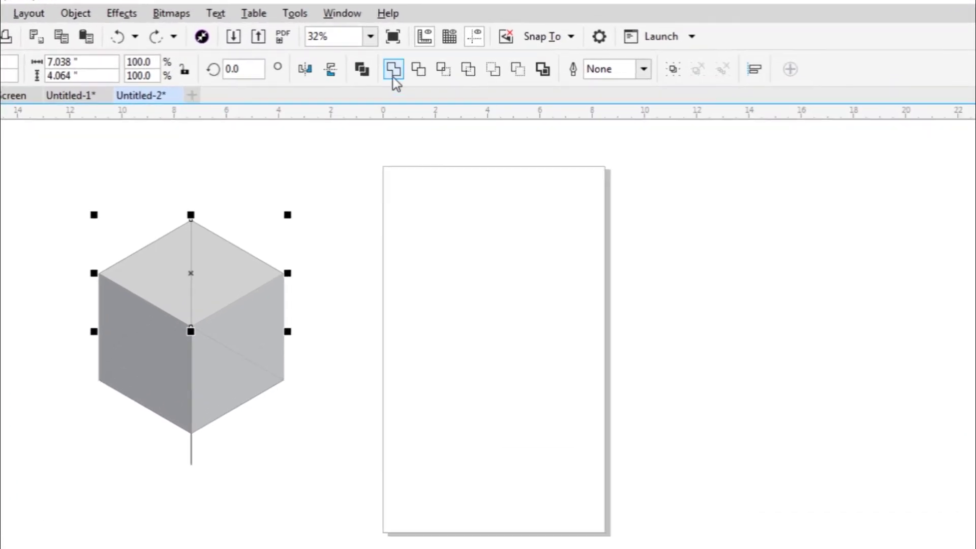
pyautogui.click(394, 76)
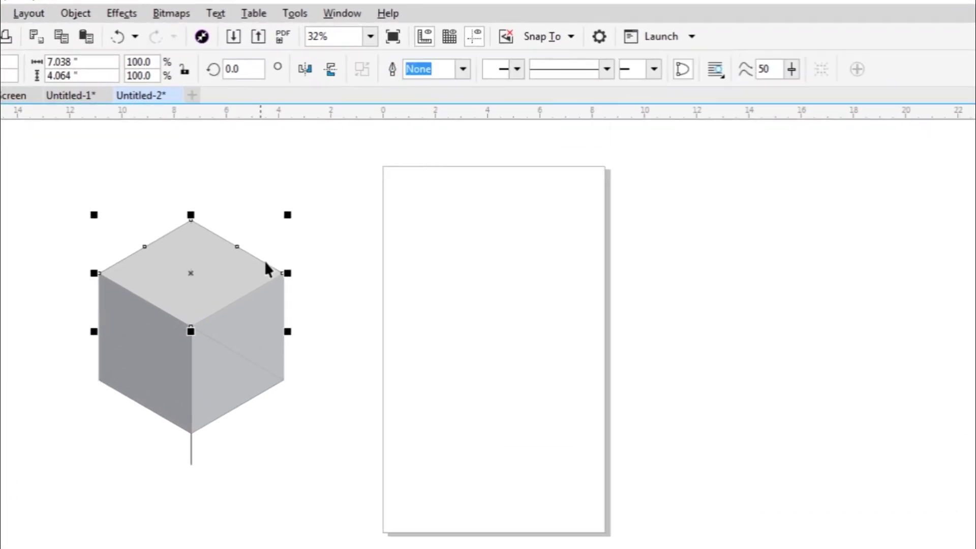
pyautogui.moveTo(223, 279); pyautogui.dragTo(218, 244)
pyautogui.hotkey('ctrl', 'z')
pyautogui.click(304, 268)
# Weld the two 30% black triangles into one right face, and the two 50% black triangles into one left face
pyautogui.click(234, 362)
pyautogui.keyDown('shift'); pyautogui.click(227, 371); pyautogui.keyUp('shift')
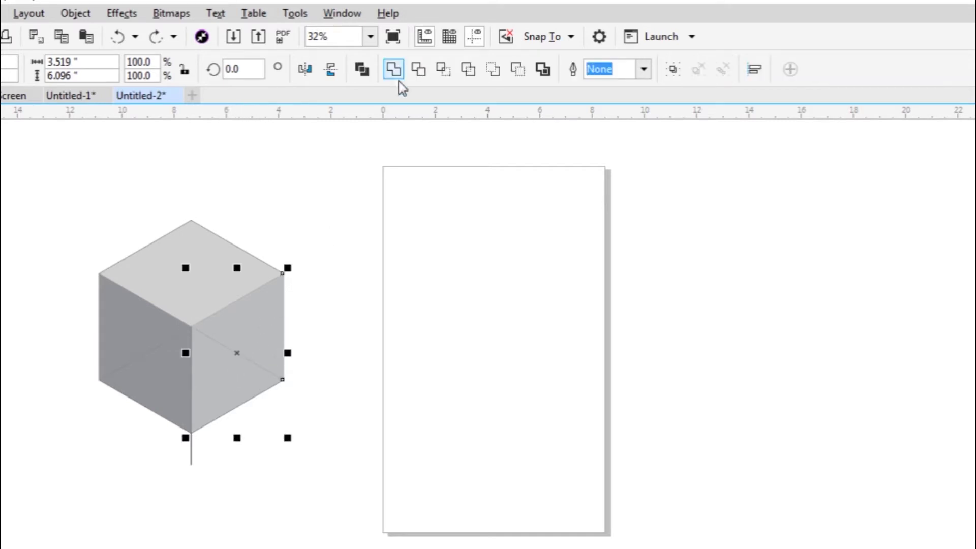
pyautogui.click(398, 67)
pyautogui.click(154, 386)
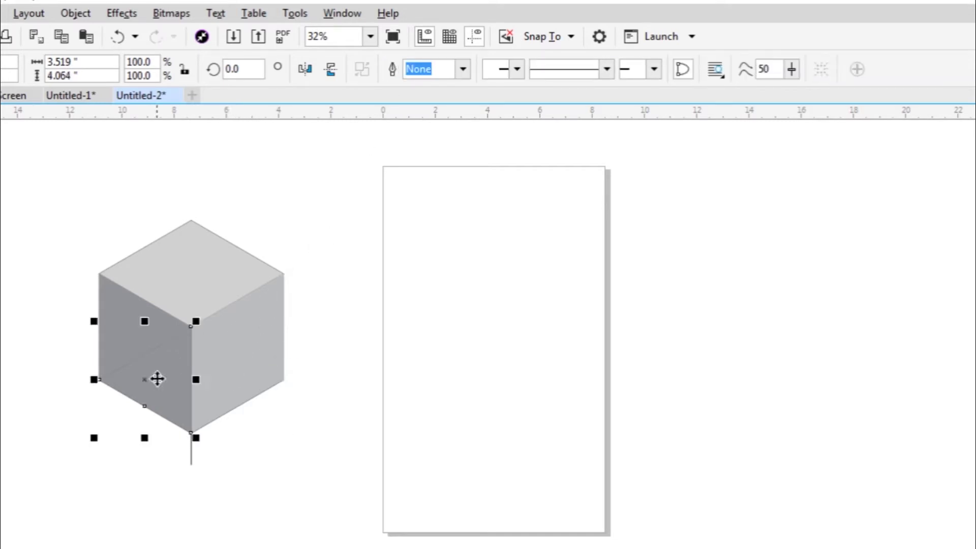
pyautogui.keyDown('shift'); pyautogui.click(136, 335); pyautogui.keyUp('shift')
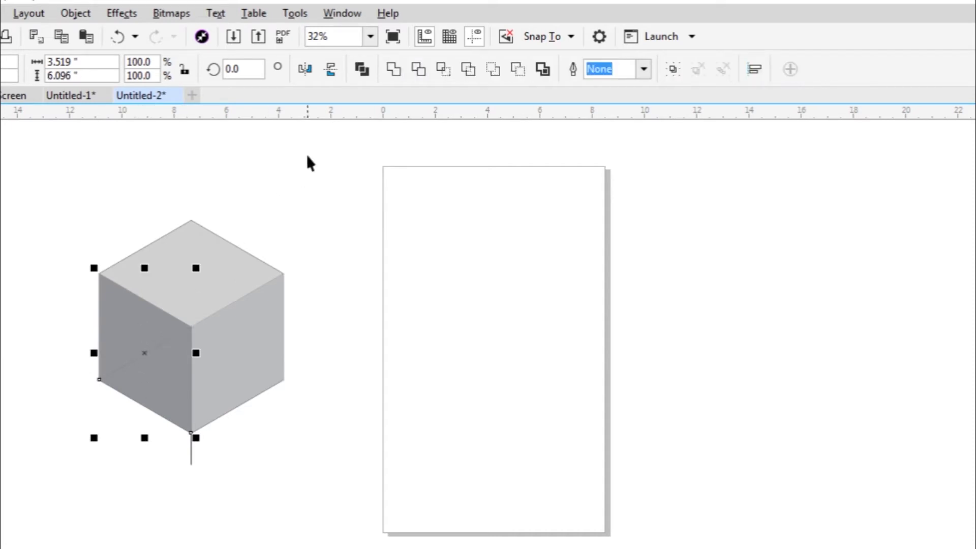
pyautogui.click(400, 70)
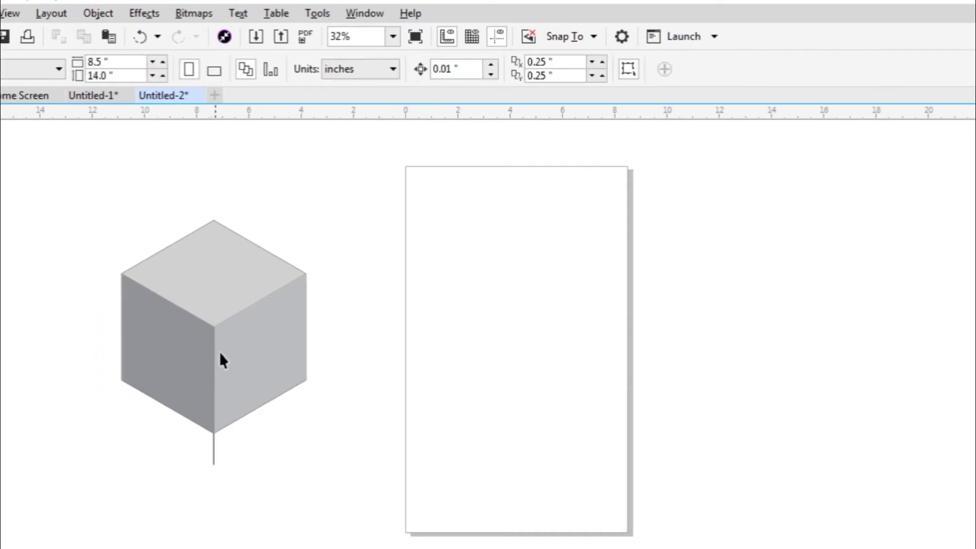
# Move the cube's three welded faces outward to check that each is one piece, and undo the moves
pyautogui.moveTo(163, 355); pyautogui.dragTo(103, 344)
pyautogui.moveTo(241, 374); pyautogui.dragTo(320, 362)
pyautogui.moveTo(300, 304); pyautogui.dragTo(293, 236)
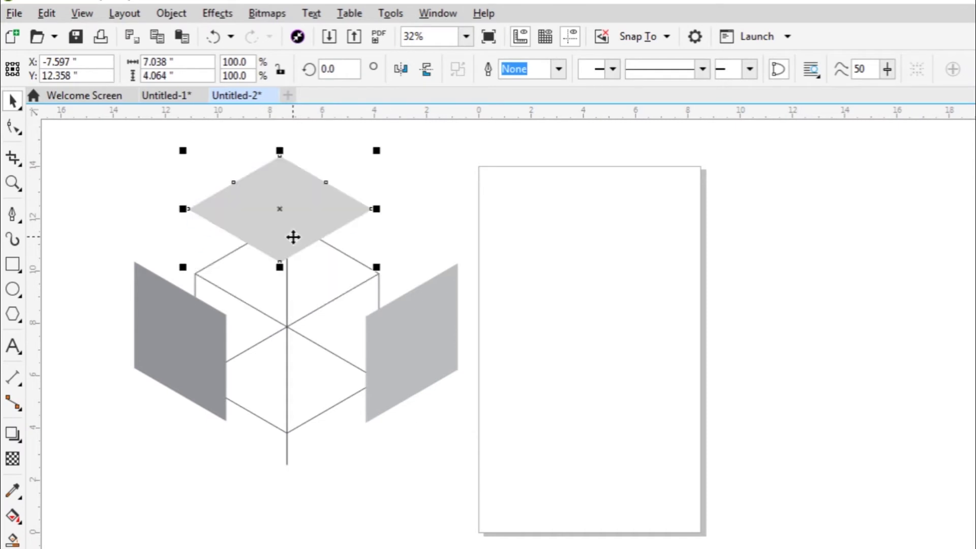
pyautogui.hotkey('ctrl', 'z')
pyautogui.hotkey('ctrl', 'z')
pyautogui.hotkey('ctrl', 'z')
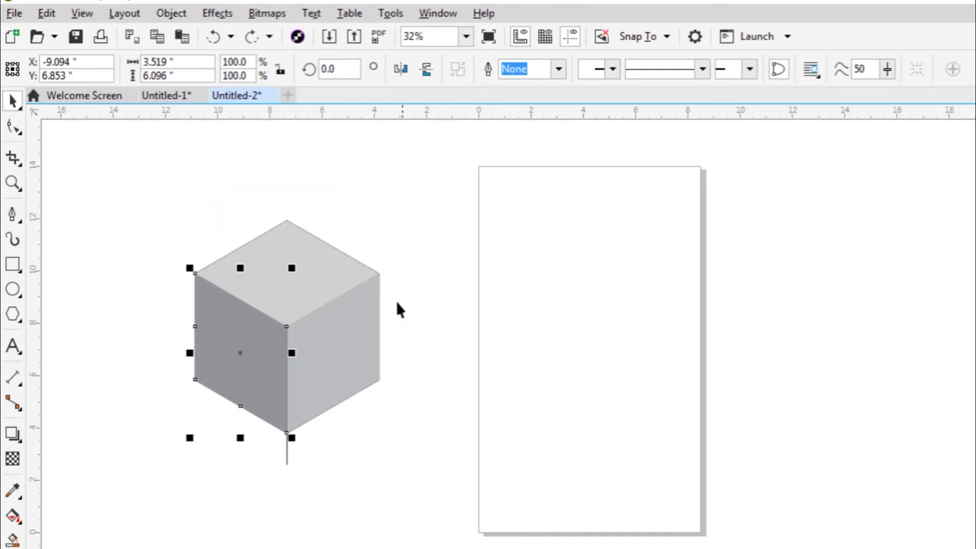
pyautogui.click(409, 363)
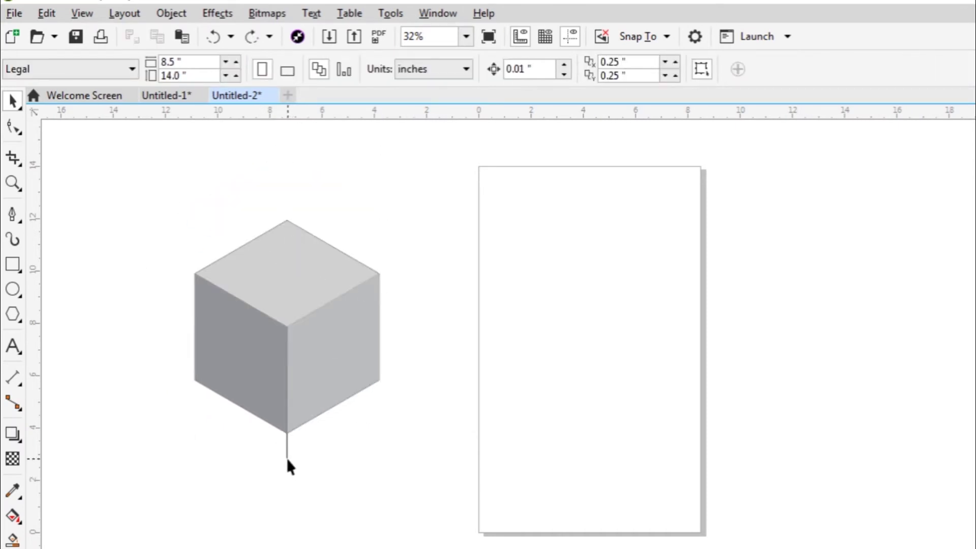
# Move the leftover hexagon outline with its dividing lines off the cube and delete it
pyautogui.moveTo(287, 459); pyautogui.dragTo(438, 516)
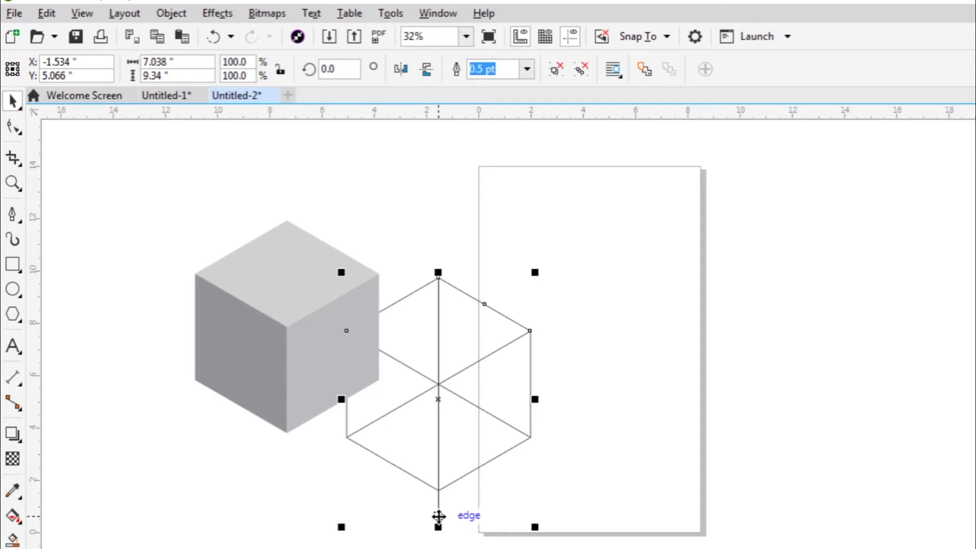
pyautogui.press('Escape')
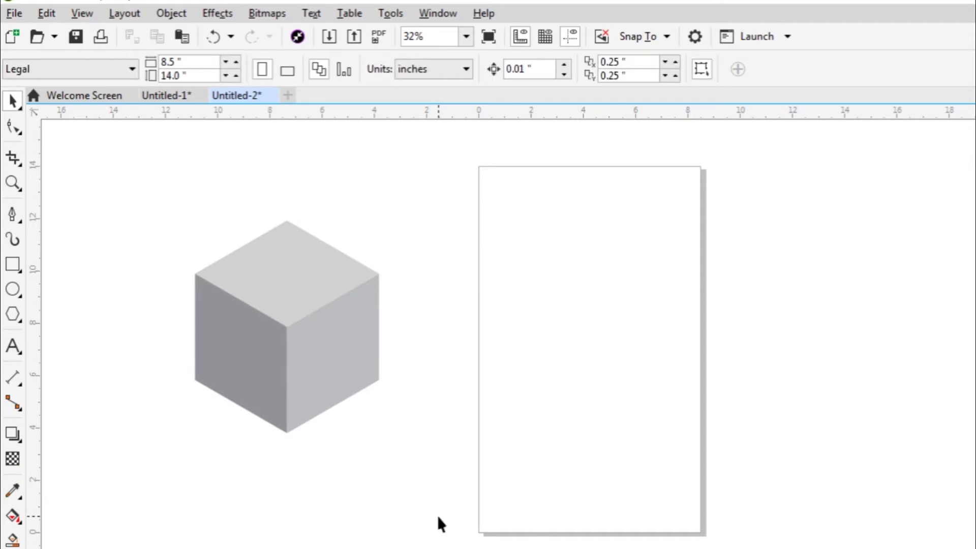
pyautogui.hscroll(-3, 508, 325)
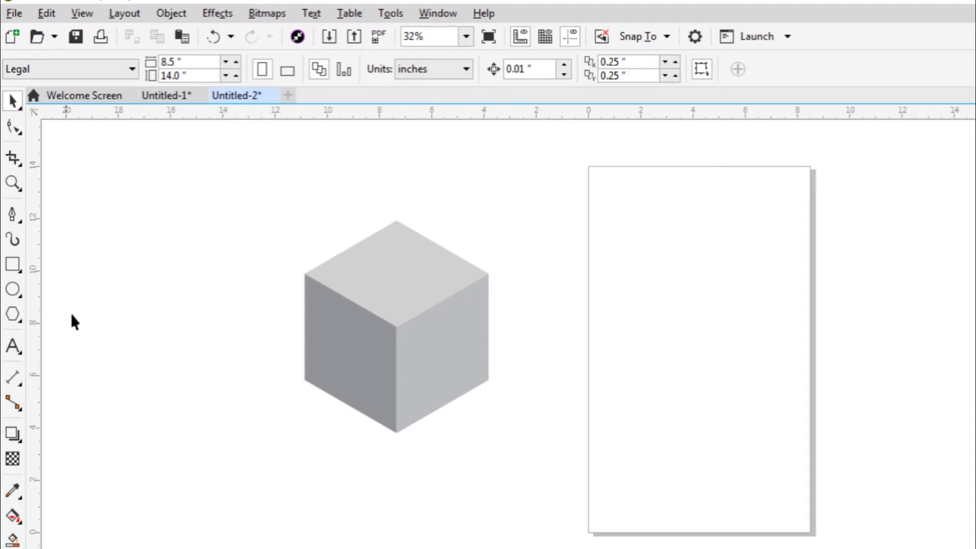
# Draw a Pen tool line along the right face's lower edge and extend it at the same angle to about 14.7 in wide
pyautogui.click(13, 218)
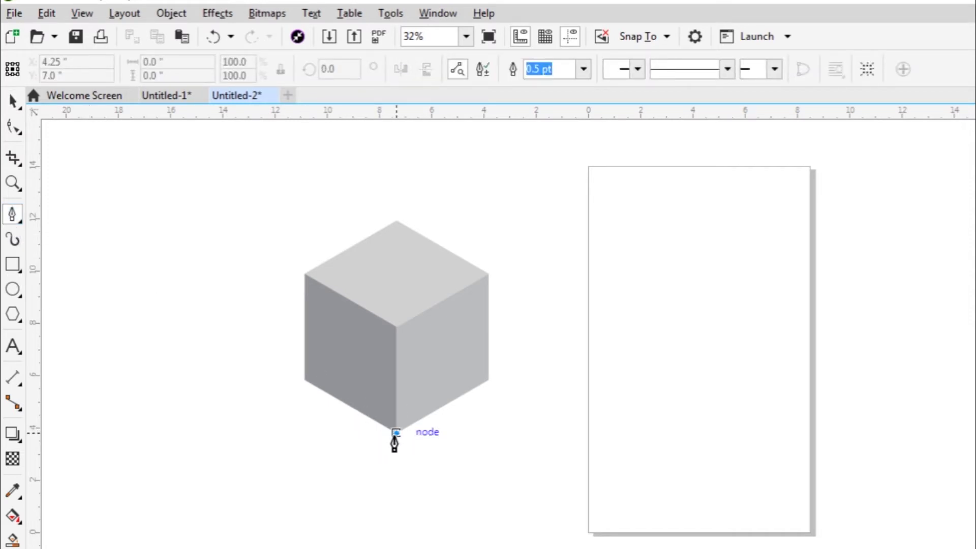
pyautogui.click(396, 433)
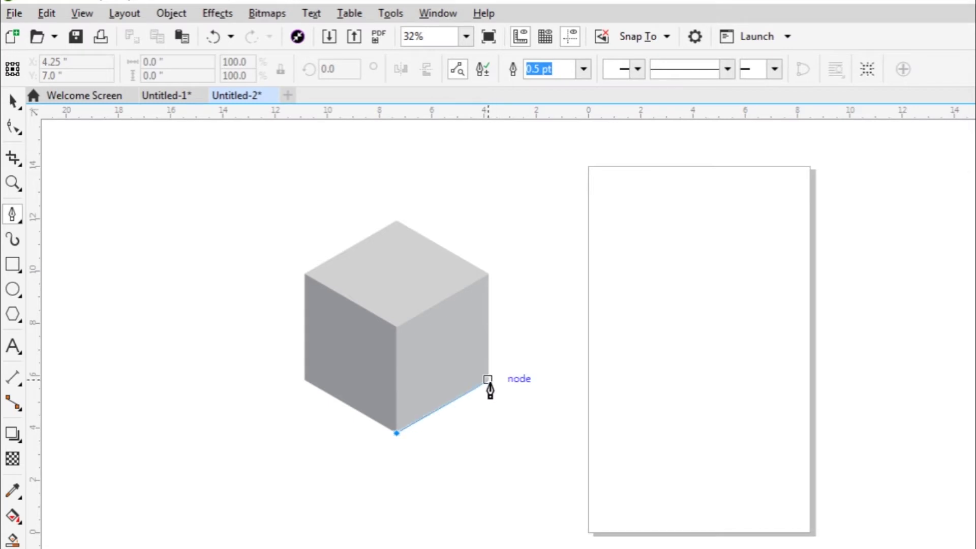
pyautogui.doubleClick(487, 379)
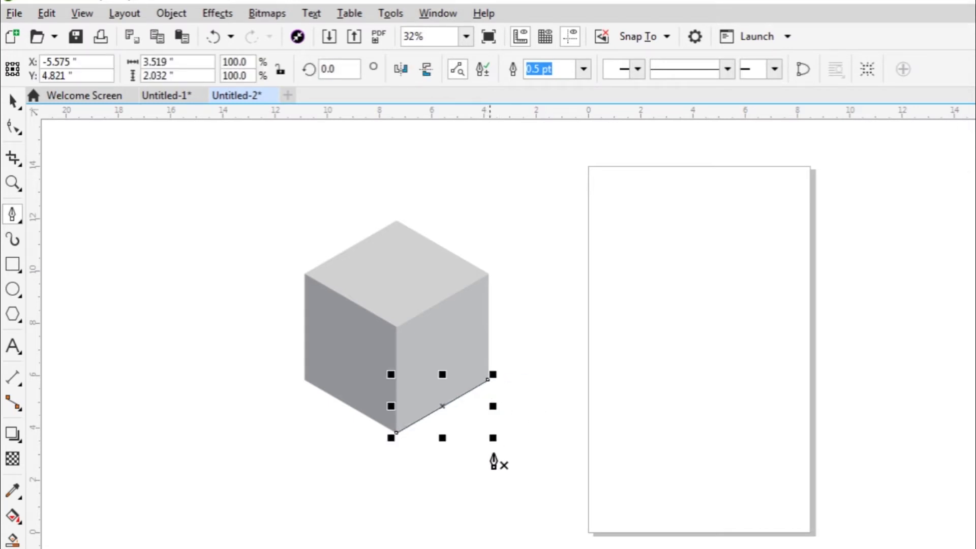
pyautogui.press('Escape')
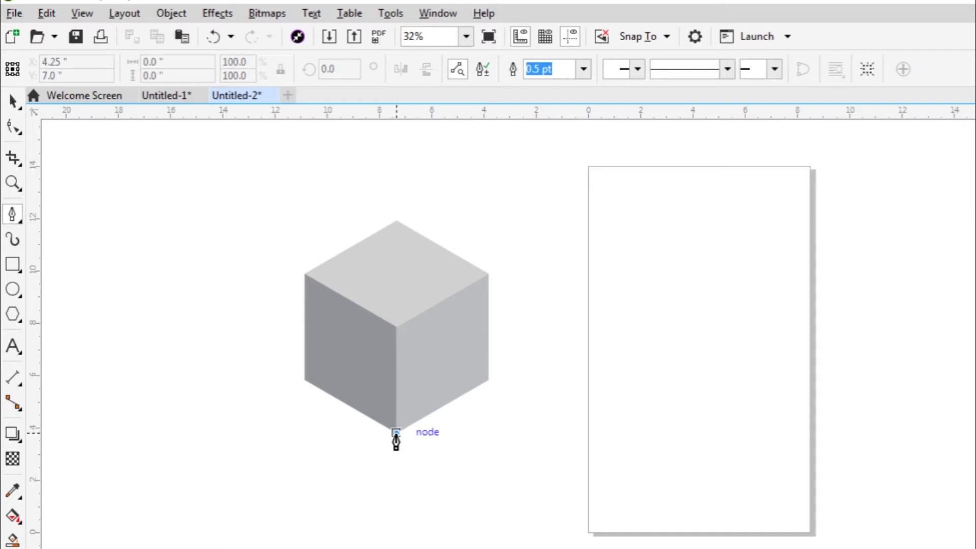
pyautogui.click(396, 433)
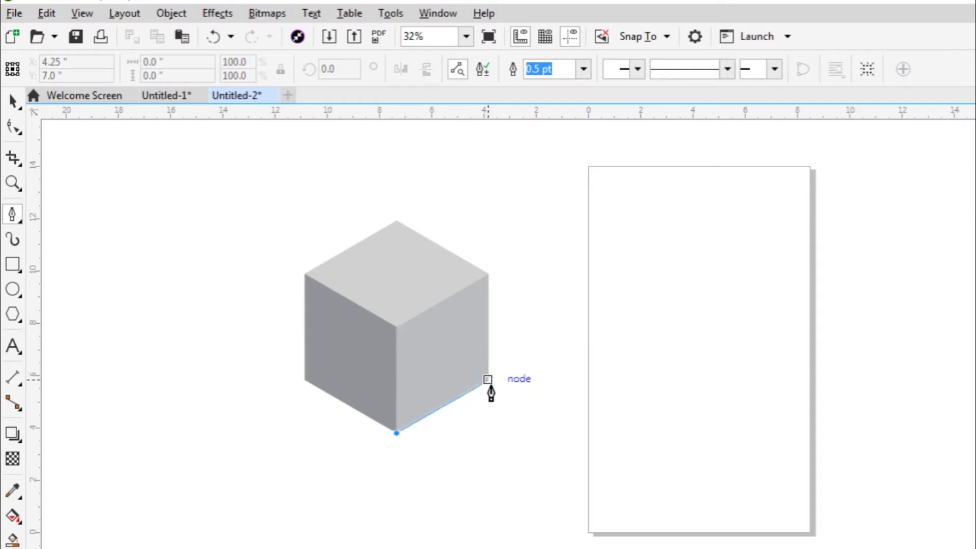
pyautogui.doubleClick(488, 380)
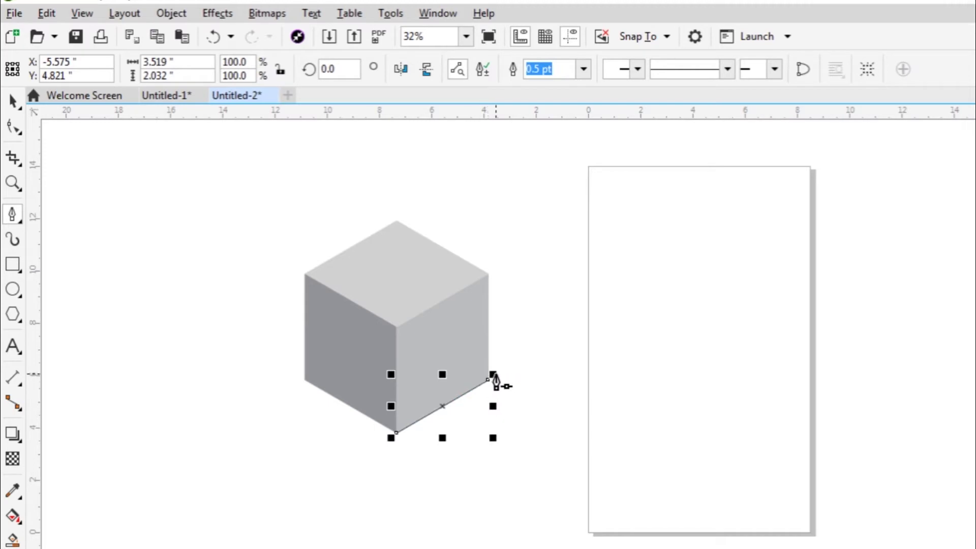
pyautogui.moveTo(494, 374); pyautogui.dragTo(780, 209)
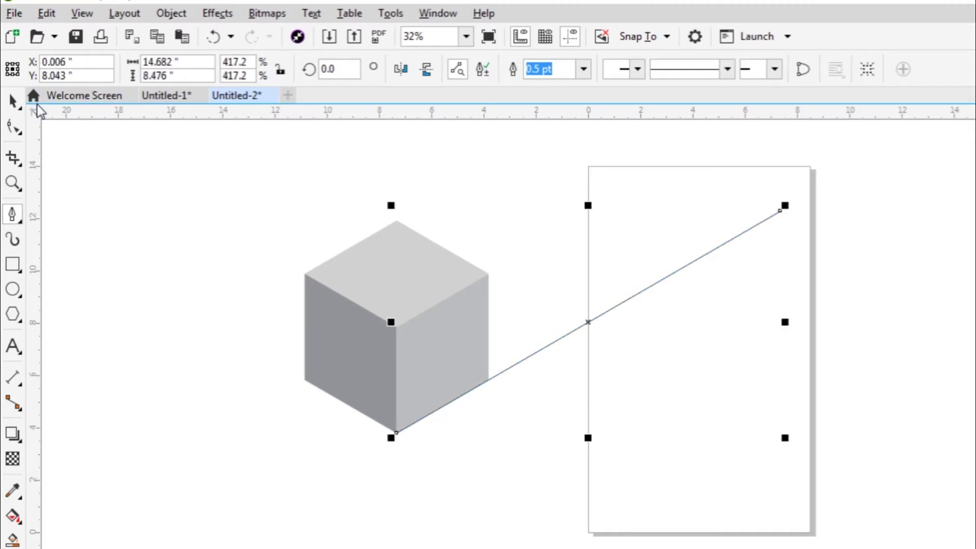
# Group the cube's three faces, then test-move the group and undo the move
pyautogui.click(13, 100)
pyautogui.click(150, 164)
pyautogui.click(413, 299)
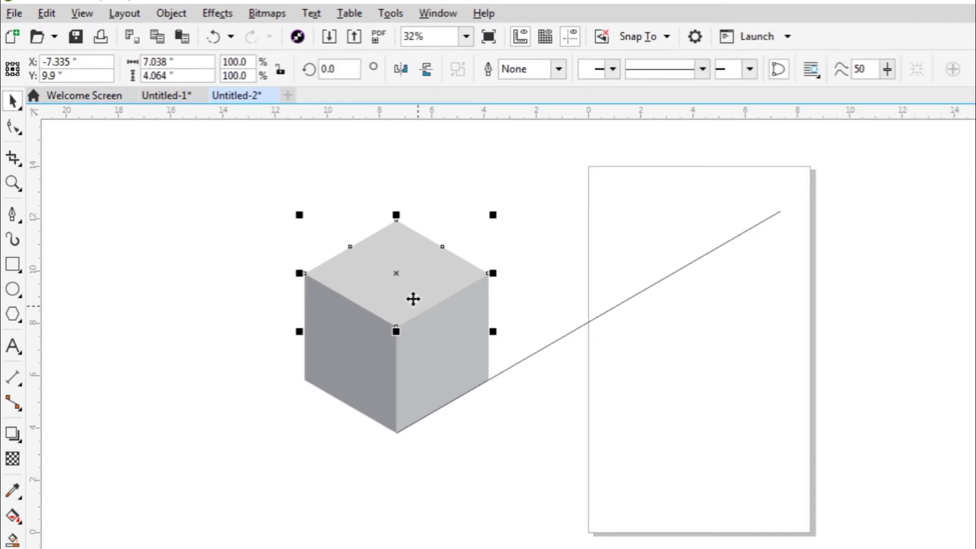
pyautogui.moveTo(269, 172); pyautogui.dragTo(431, 361)
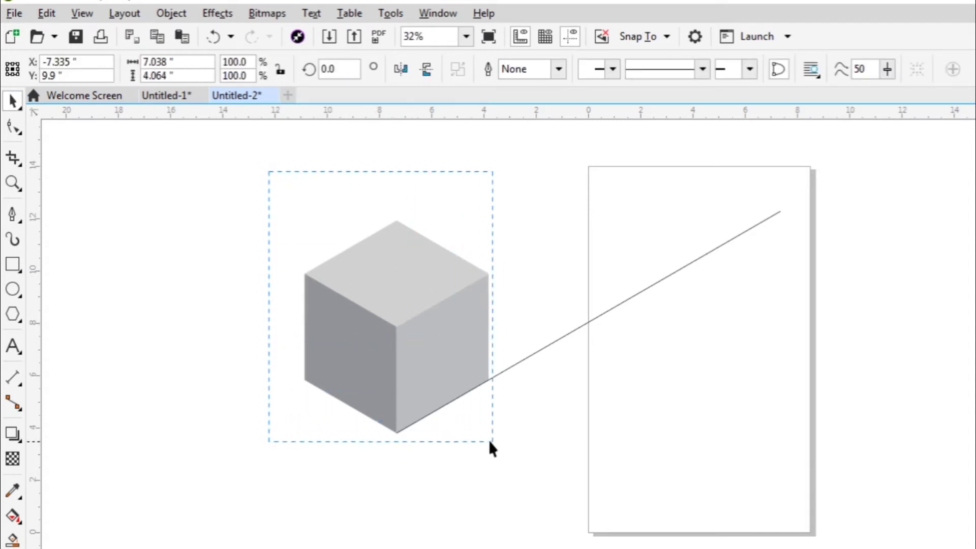
pyautogui.moveTo(490, 443); pyautogui.dragTo(509, 450)
pyautogui.rightClick(443, 346)
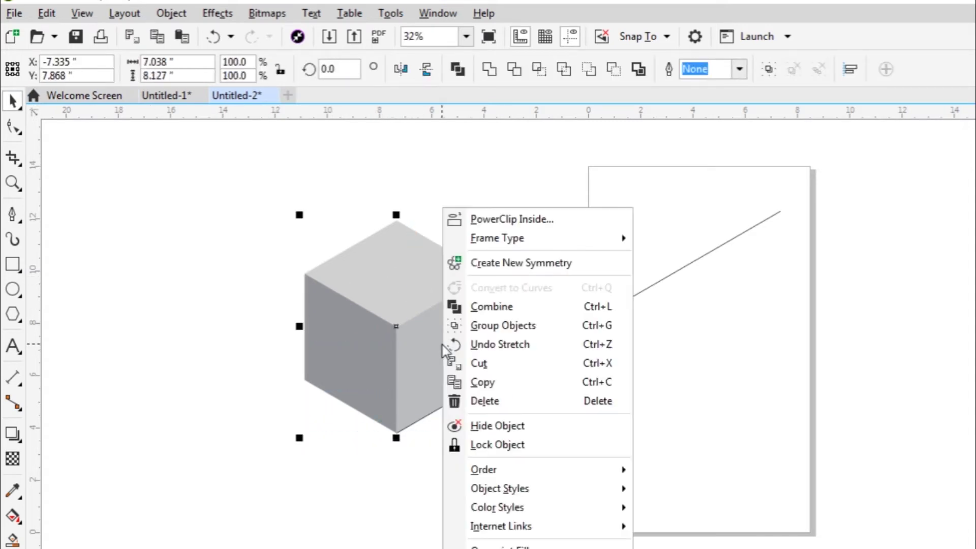
pyautogui.click(494, 325)
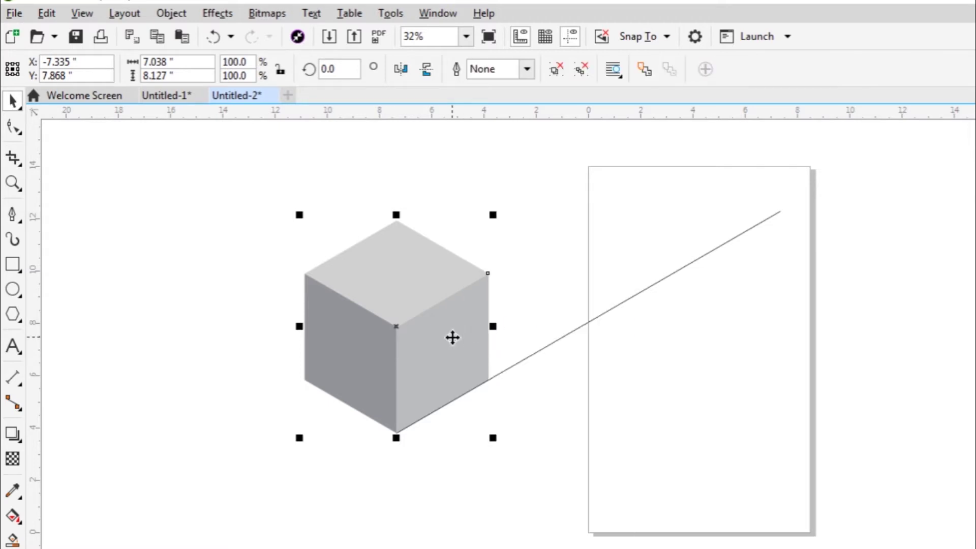
pyautogui.moveTo(451, 335); pyautogui.dragTo(403, 322)
pyautogui.hotkey('ctrl', 'z')
# Copy the grouped cube and paste a duplicate in place
pyautogui.rightClick(424, 342)
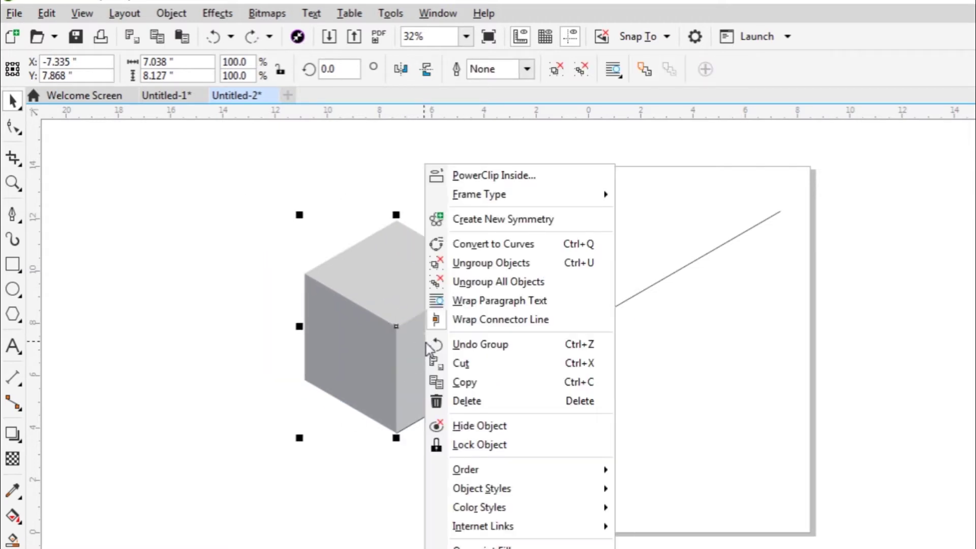
pyautogui.click(463, 382)
pyautogui.rightClick(516, 423)
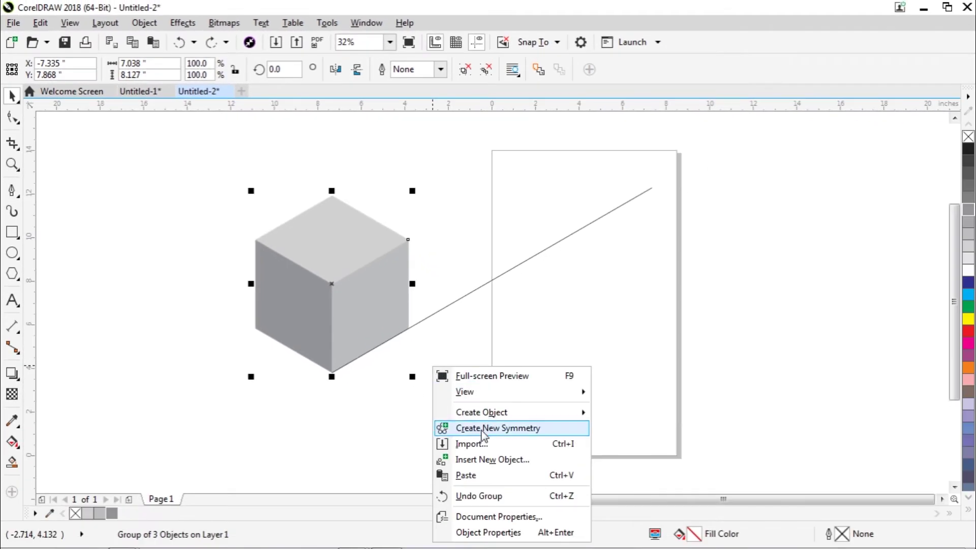
pyautogui.click(466, 475)
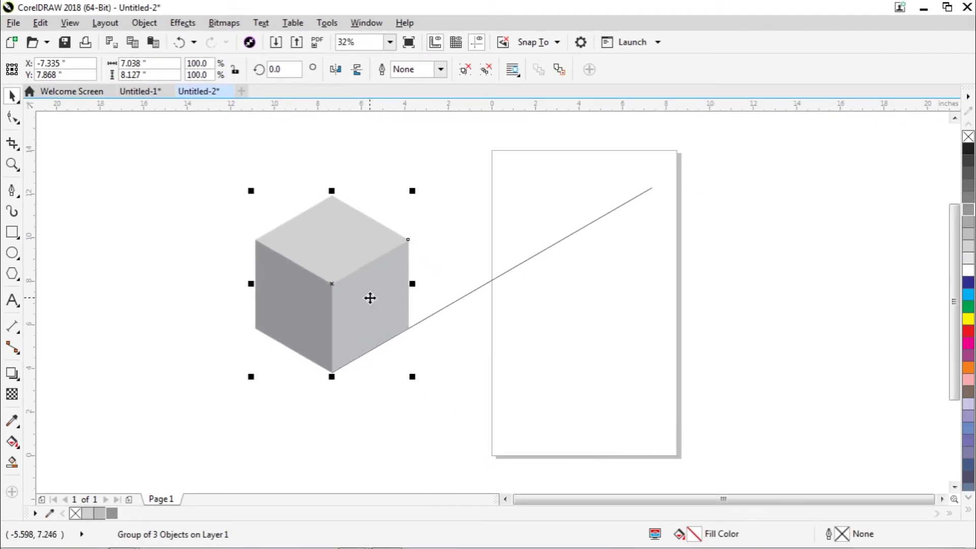
# Move the duplicate cube up along the diagonal guide line to about X -2.97, Y 10.39 in, aligning its lower edge with the line
pyautogui.moveTo(357, 301); pyautogui.dragTo(452, 247)
pyautogui.scroll(-2, 451, 247)
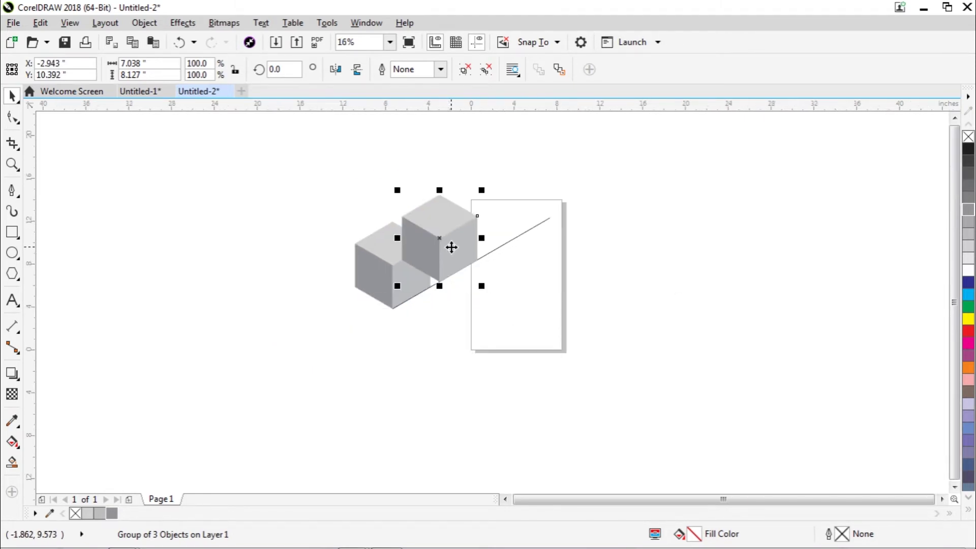
pyautogui.scroll(2, 451, 247)
pyautogui.scroll(1, 452, 247)
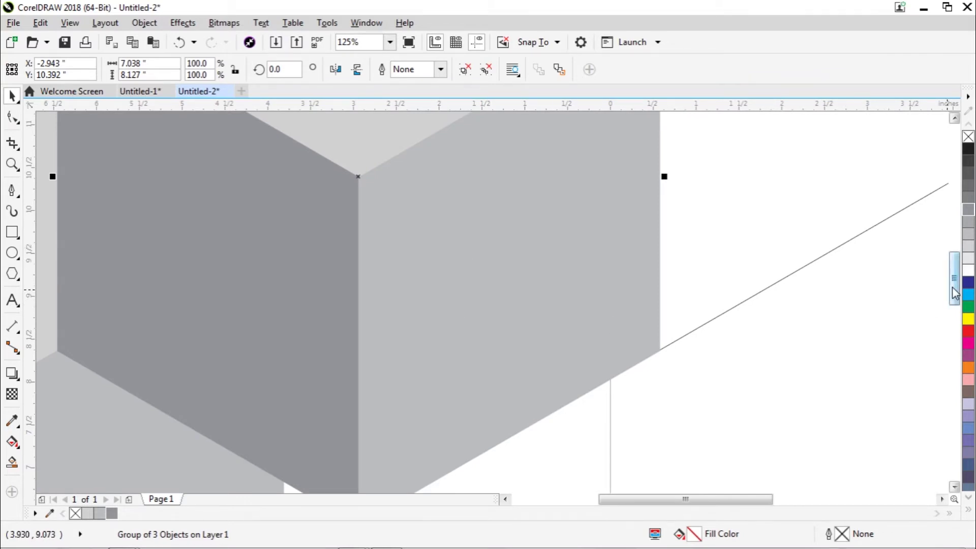
pyautogui.moveTo(952, 287); pyautogui.dragTo(953, 309)
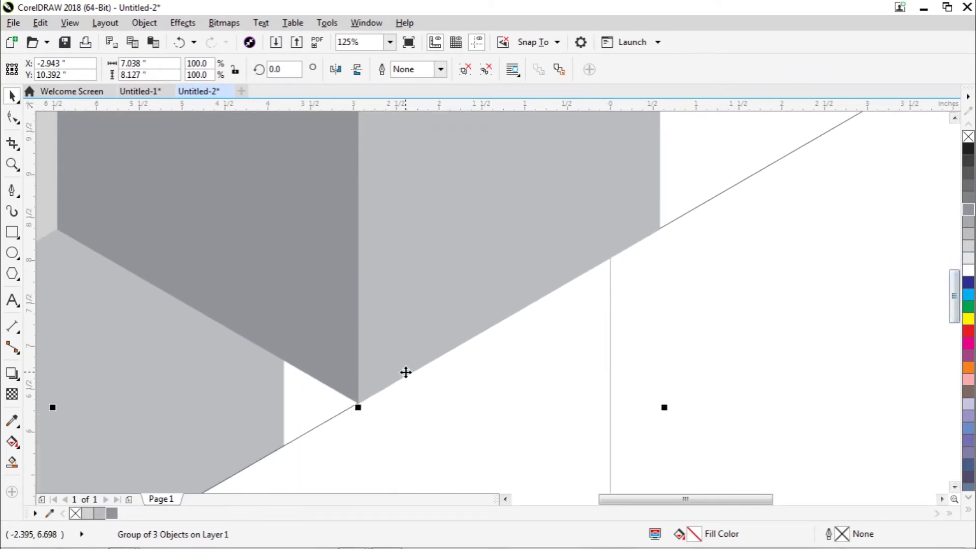
pyautogui.scroll(1, 402, 379)
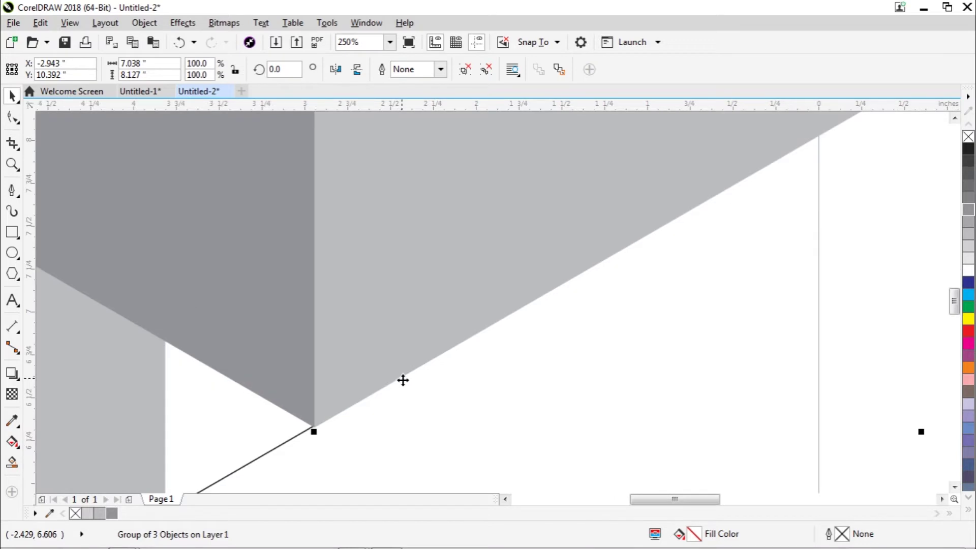
pyautogui.moveTo(394, 379); pyautogui.dragTo(377, 370)
pyautogui.scroll(1, 348, 415)
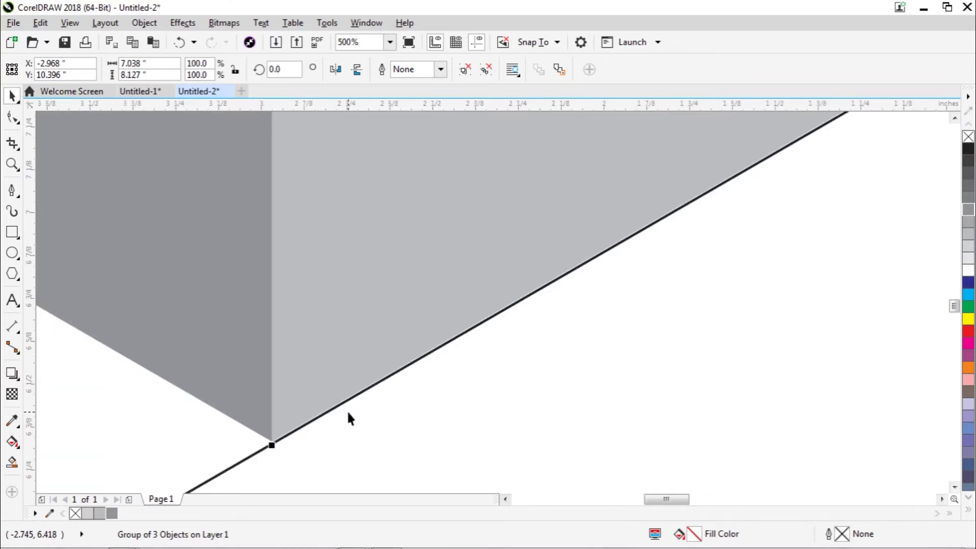
pyautogui.moveTo(317, 381); pyautogui.dragTo(315, 381)
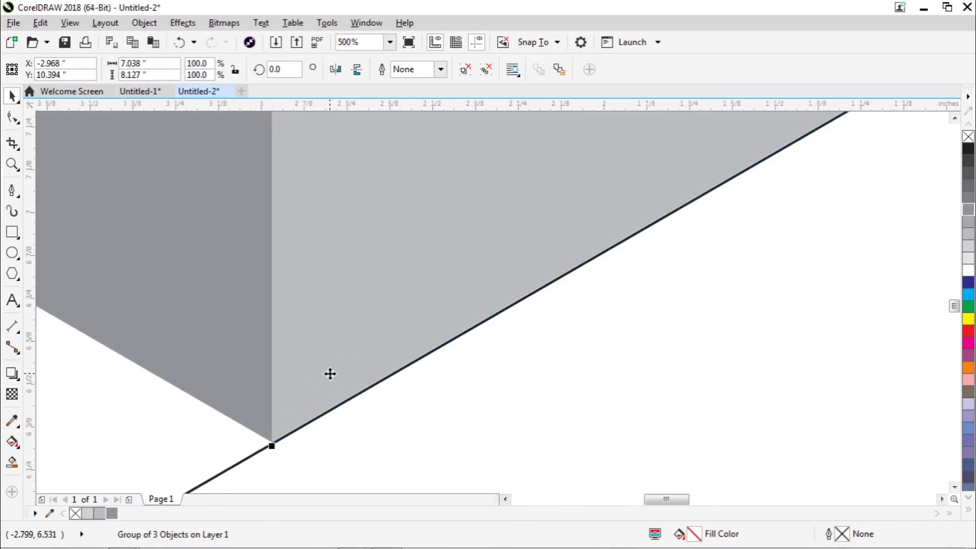
# Send the duplicate cube to the back of the page, behind the first cube, and deselect it
pyautogui.scroll(-3, 330, 374)
pyautogui.scroll(-1, 329, 374)
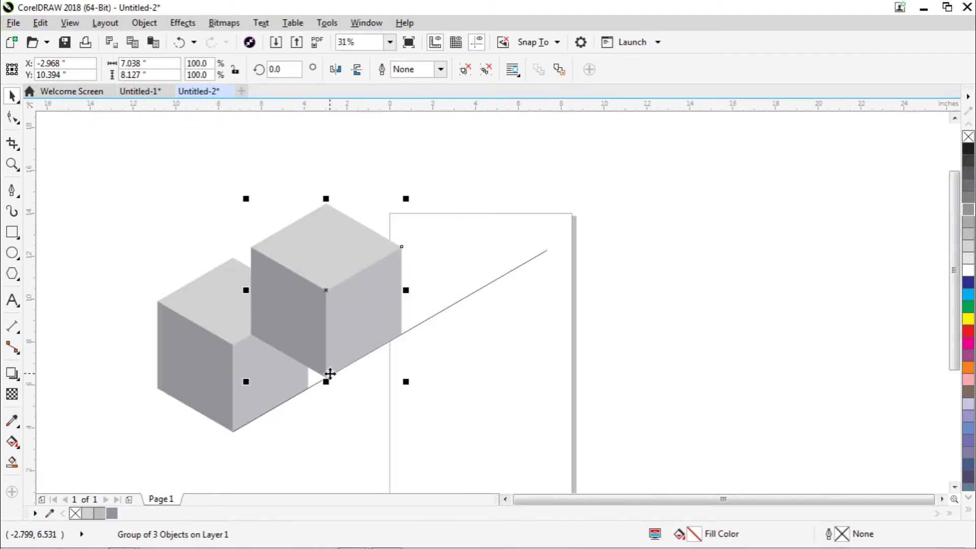
pyautogui.rightClick(366, 322)
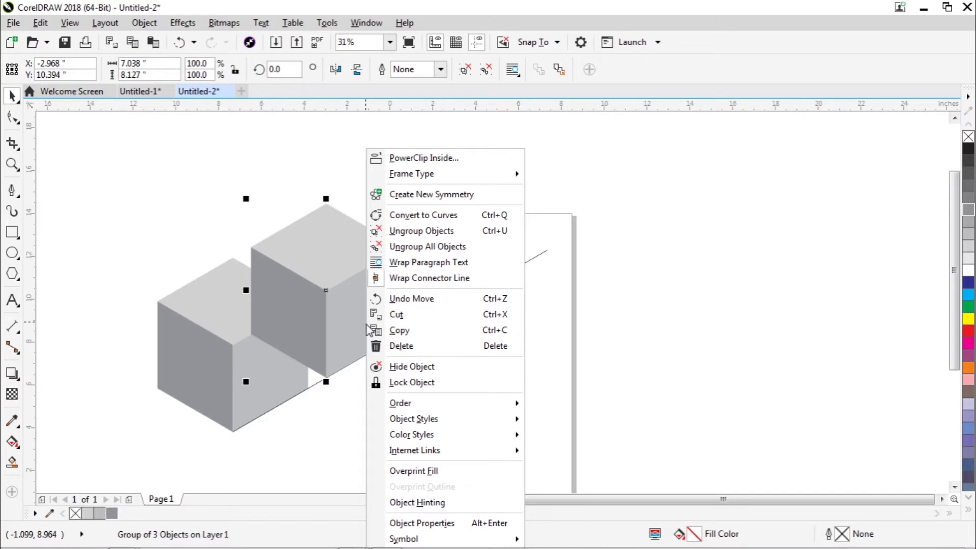
pyautogui.moveTo(401, 403)
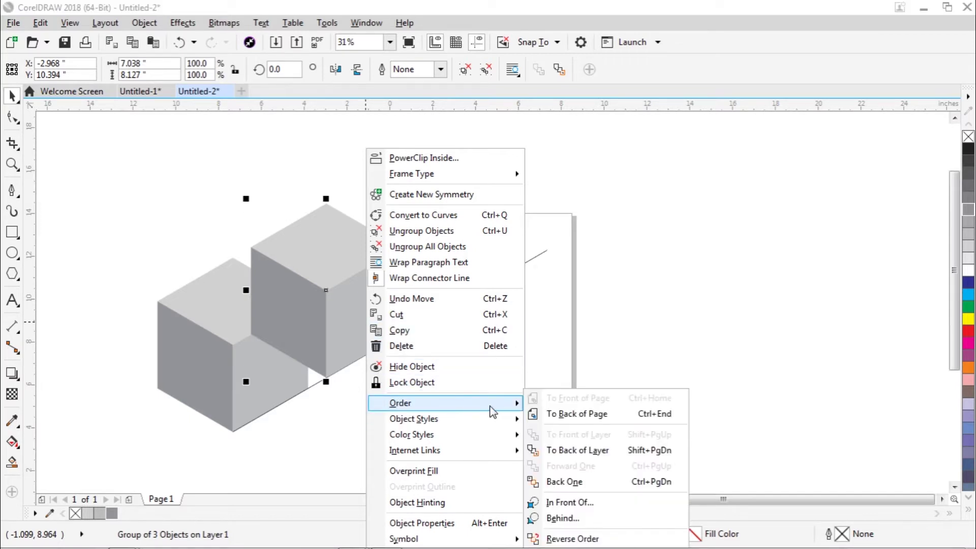
pyautogui.click(551, 416)
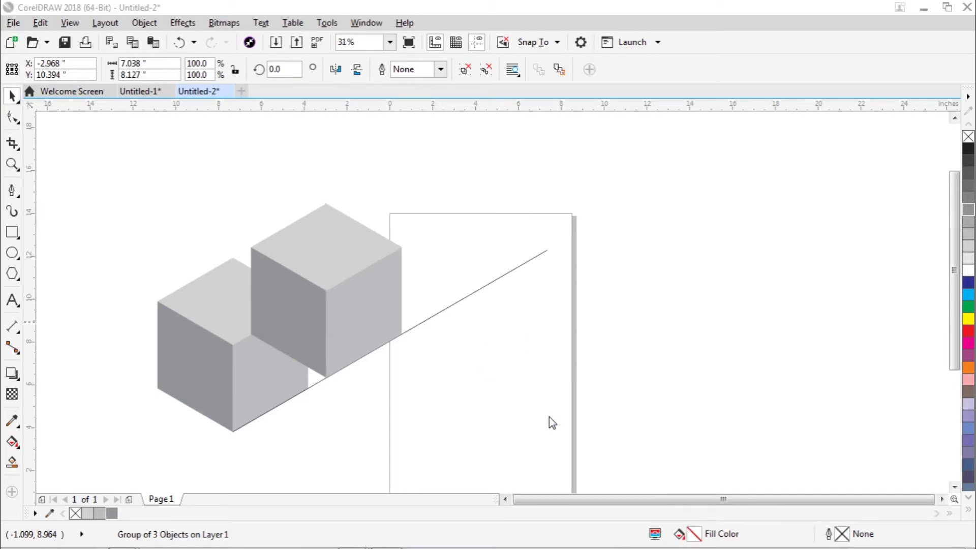
pyautogui.click(312, 428)
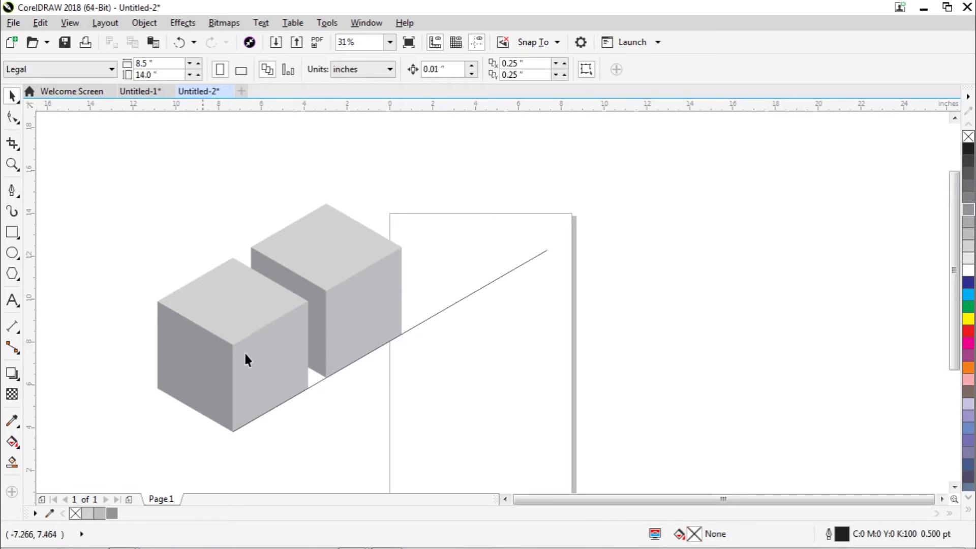
# Paste another copy of the cube over the first one and delete the diagonal guide line
pyautogui.rightClick(107, 321)
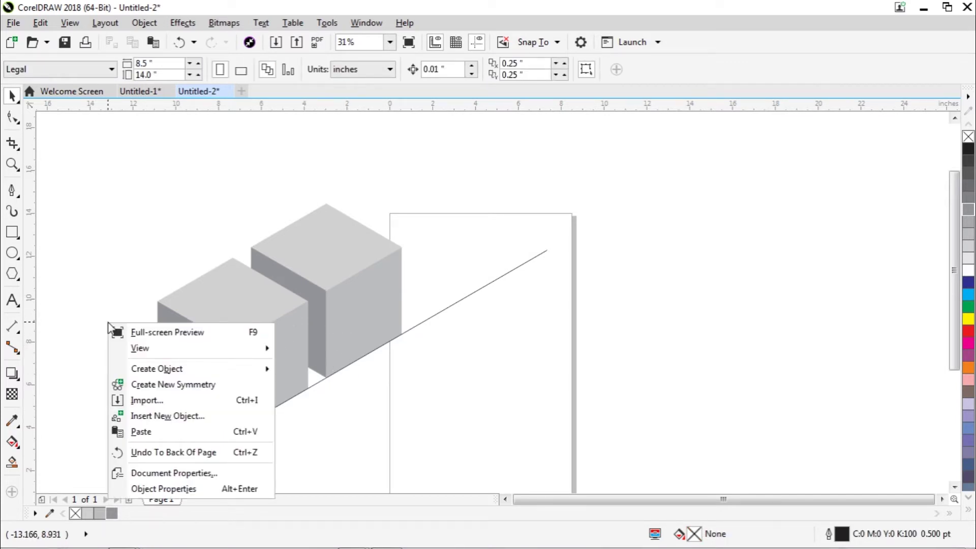
pyautogui.click(150, 434)
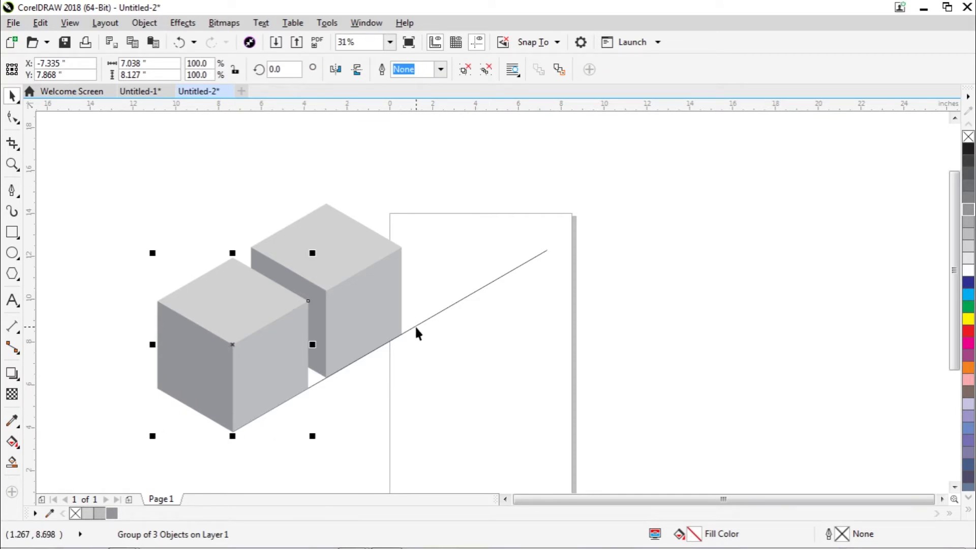
pyautogui.moveTo(415, 325); pyautogui.dragTo(462, 349)
pyautogui.press('Delete')
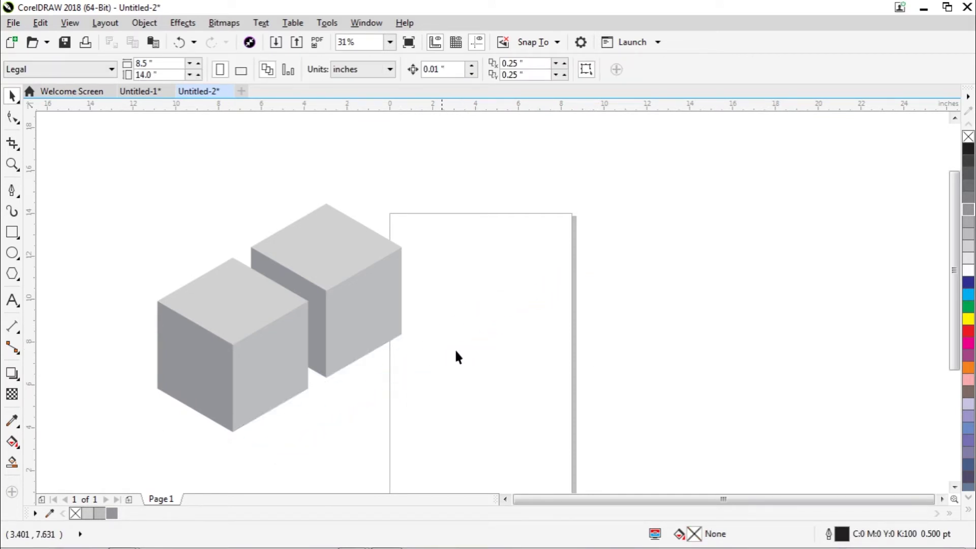
# Move the new cube to the upper left of the front cube, about X -11.28, Y 11.68 in, and send it to the back of the page
pyautogui.moveTo(265, 362); pyautogui.dragTo(190, 287)
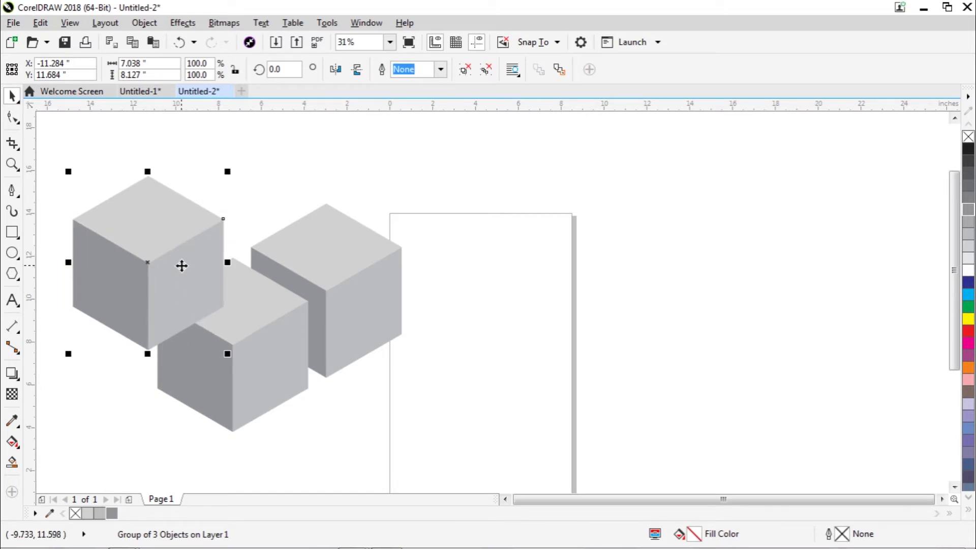
pyautogui.rightClick(181, 266)
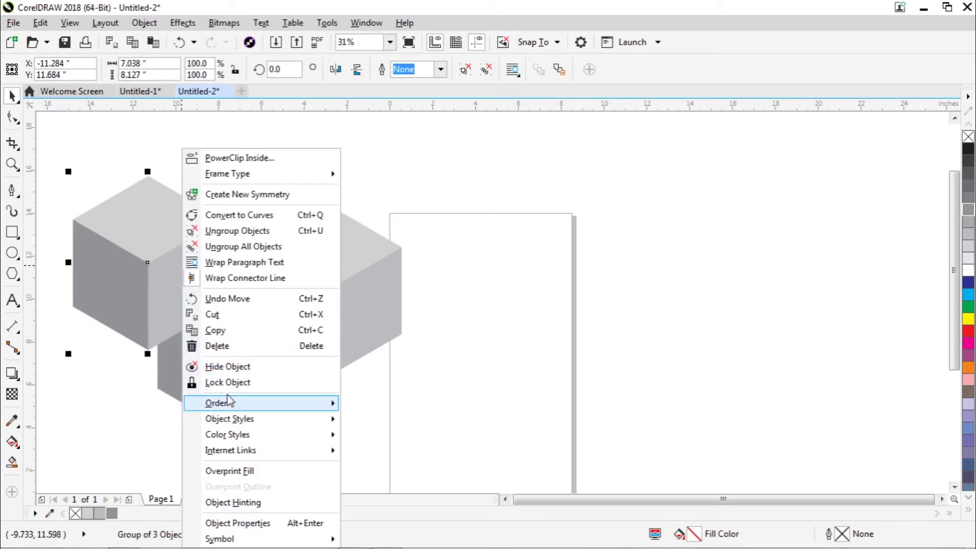
pyautogui.moveTo(227, 402)
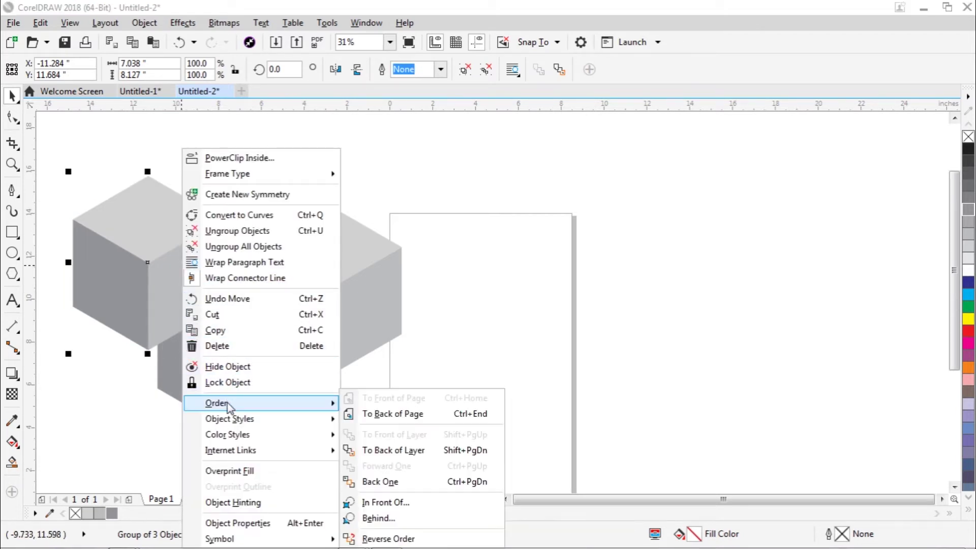
pyautogui.click(370, 414)
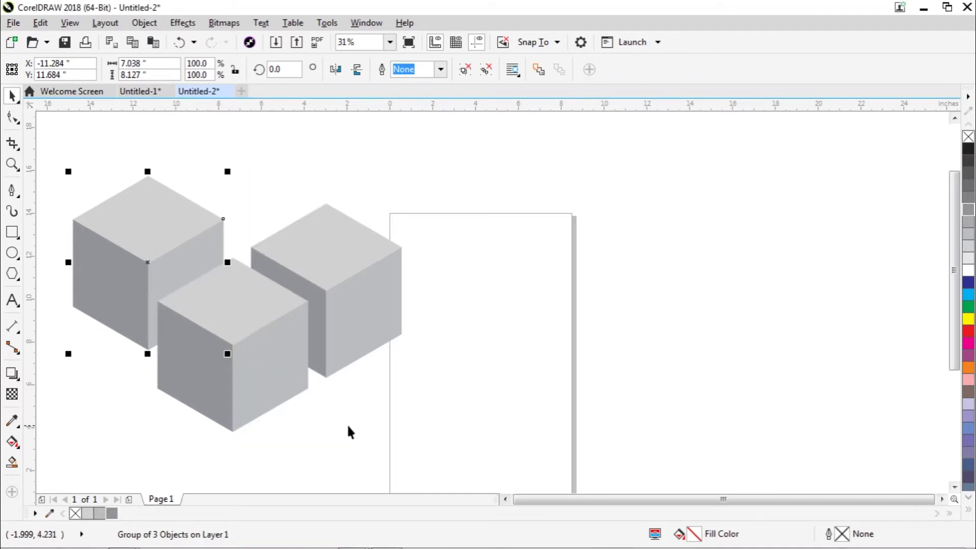
# Draw a horizontal guide line from the right cube's outer top corner, extended across the left cube to about 15.8 in long
pyautogui.click(319, 393)
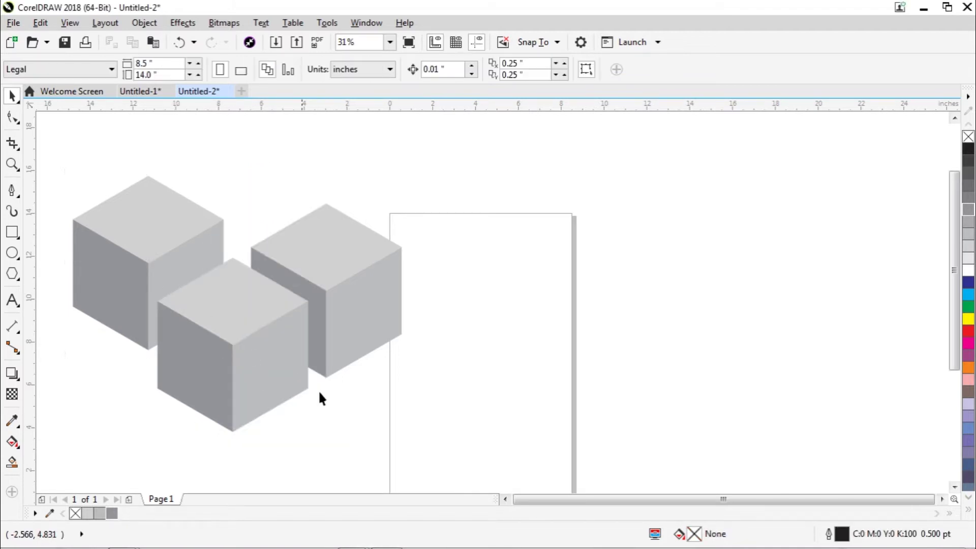
pyautogui.click(11, 193)
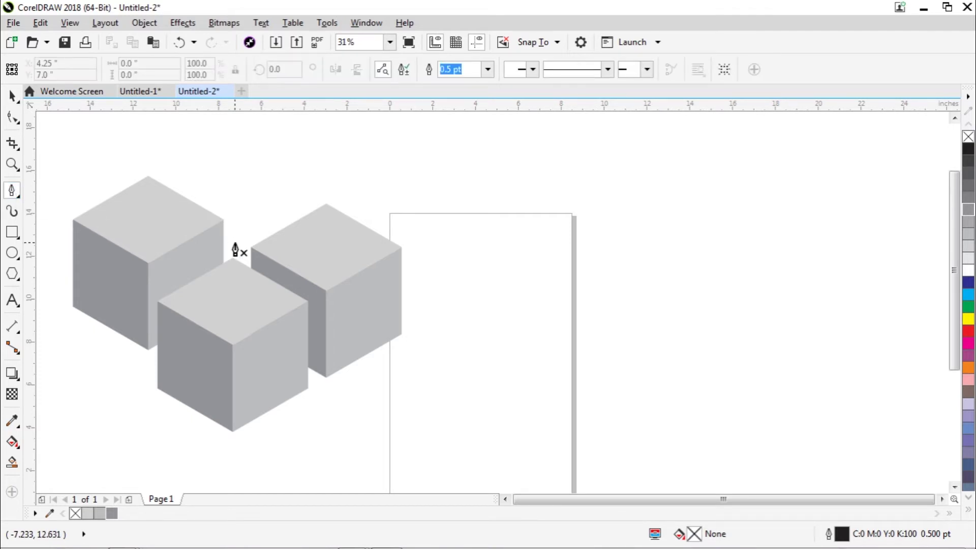
pyautogui.click(402, 246)
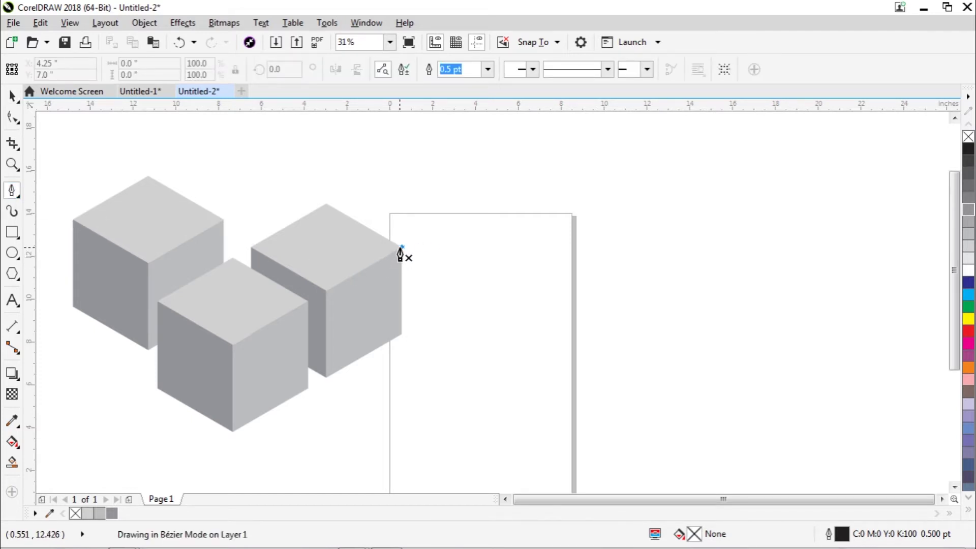
pyautogui.doubleClick(249, 246)
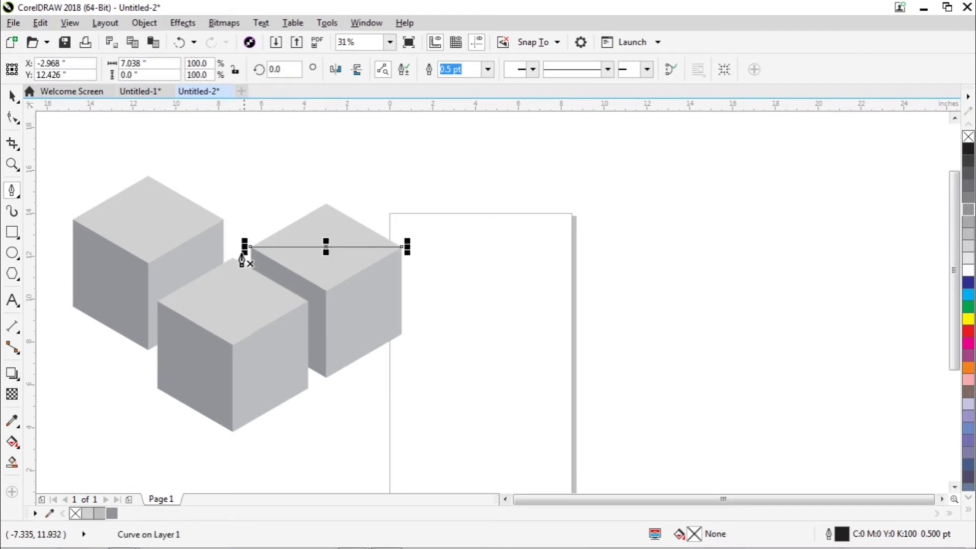
pyautogui.moveTo(244, 246); pyautogui.dragTo(65, 266)
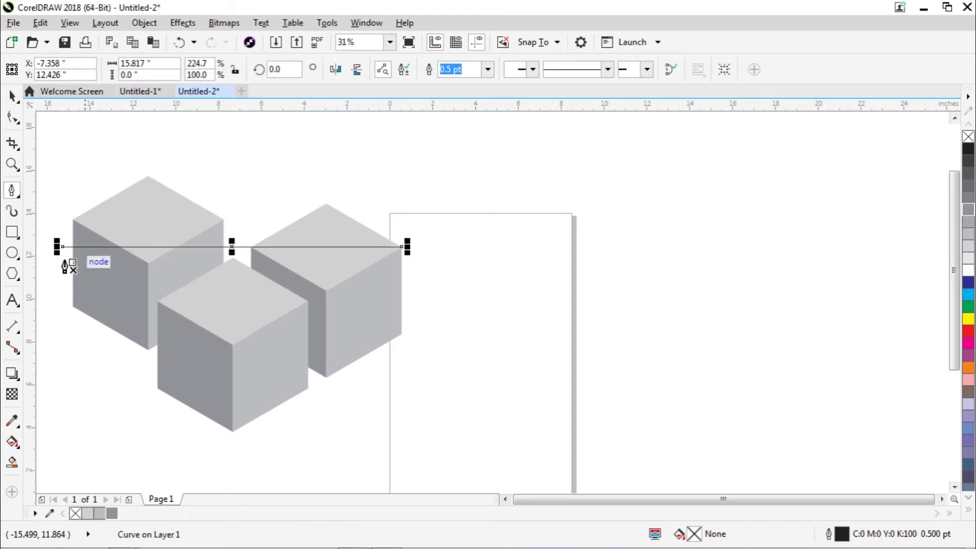
# Draw a diagonal guide line along the front cube's lower-left edge, extended up and left to about 9.57 by 5.52 in, and deselect it
pyautogui.click(232, 432)
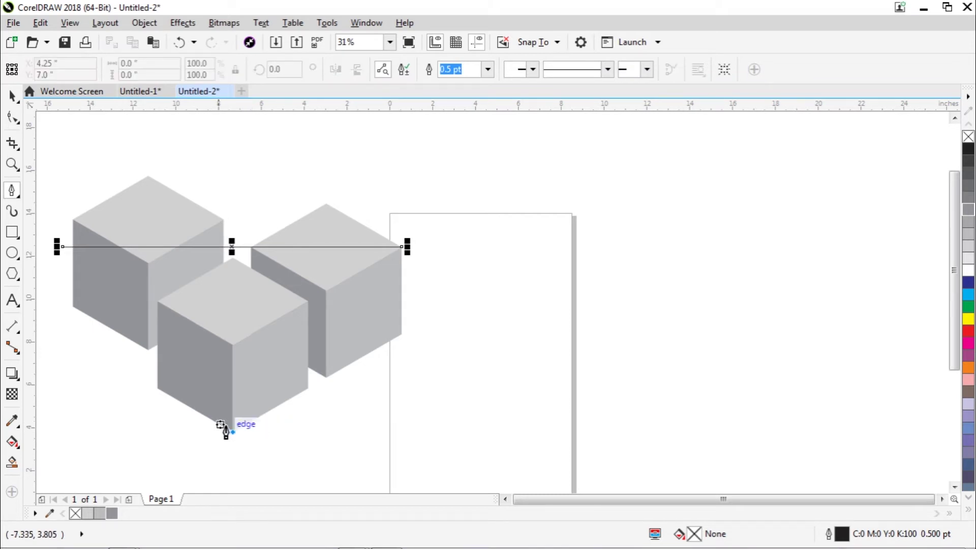
pyautogui.doubleClick(157, 389)
pyautogui.moveTo(147, 382); pyautogui.dragTo(153, 274)
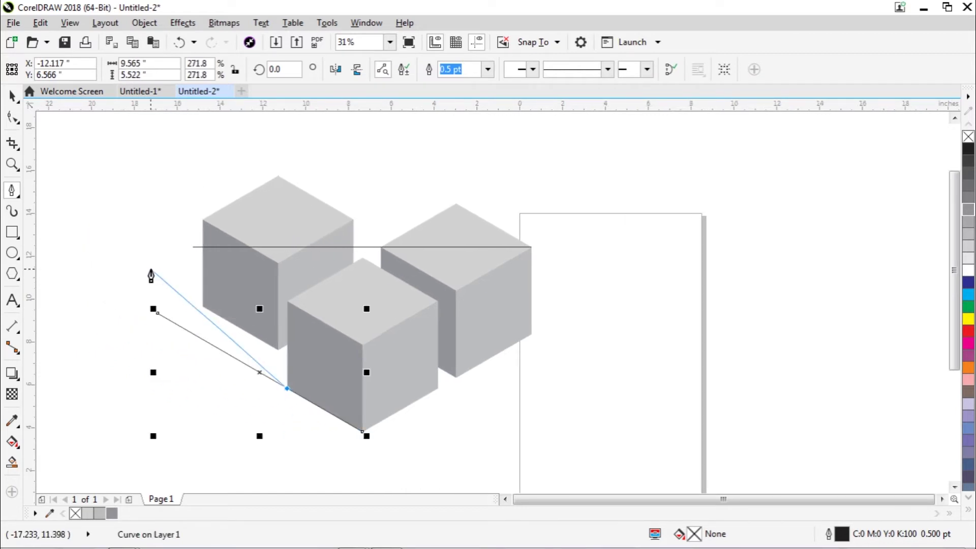
pyautogui.doubleClick(288, 389)
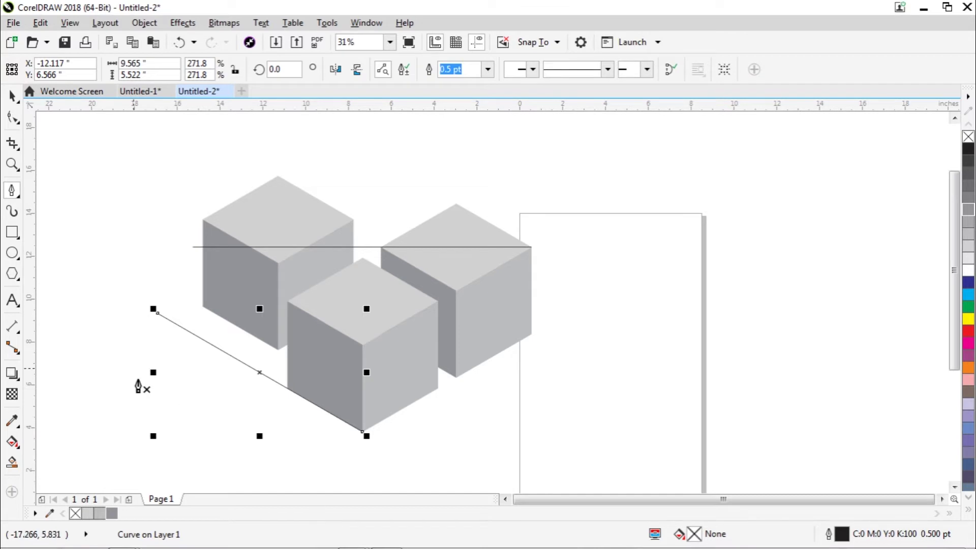
pyautogui.press('space')
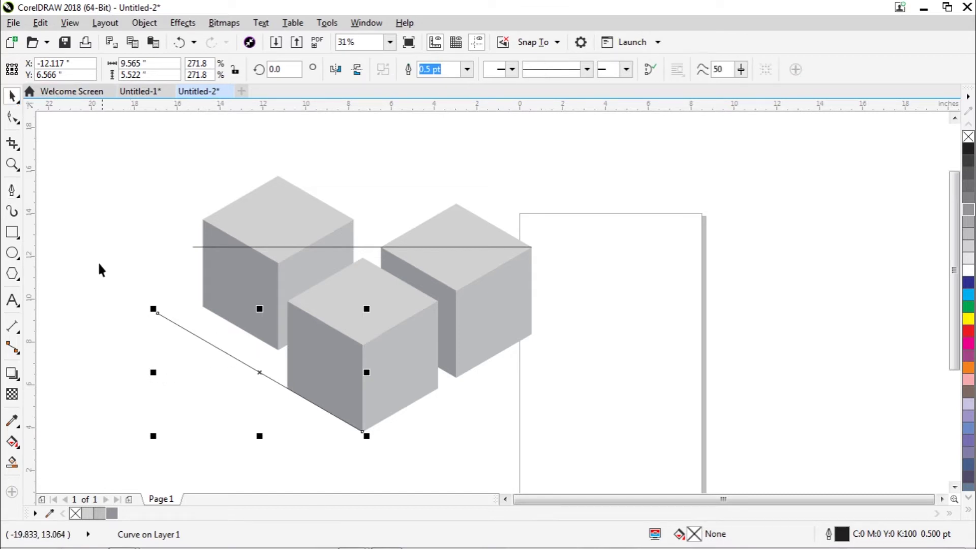
pyautogui.press('Escape')
# Move the left cube down and left to about X -12.08, Y 10.62 in, with its lower-left edge on the diagonal guide
pyautogui.click(267, 313)
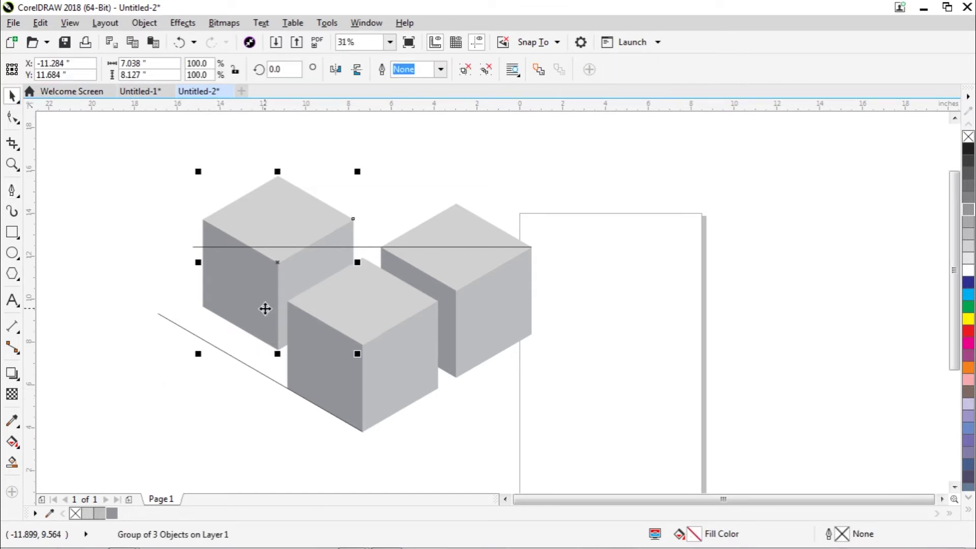
pyautogui.moveTo(264, 297); pyautogui.dragTo(247, 324)
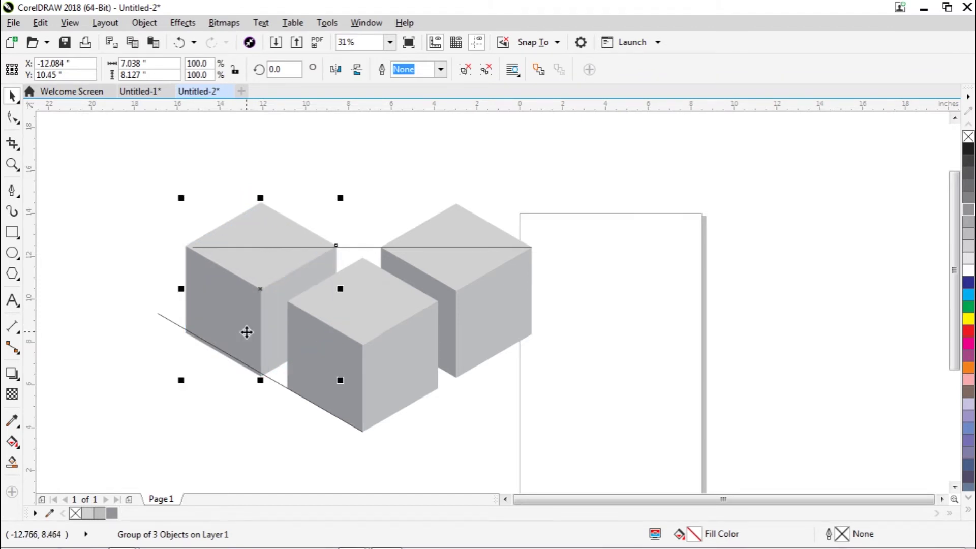
pyautogui.scroll(3, 246, 332)
pyautogui.scroll(2, 246, 331)
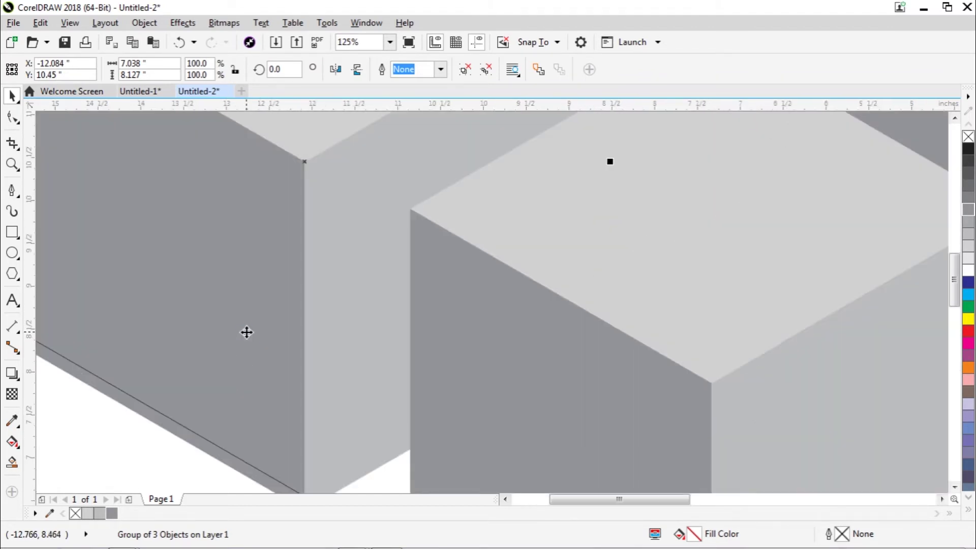
pyautogui.moveTo(241, 373); pyautogui.dragTo(242, 358)
pyautogui.moveTo(226, 394); pyautogui.dragTo(208, 421)
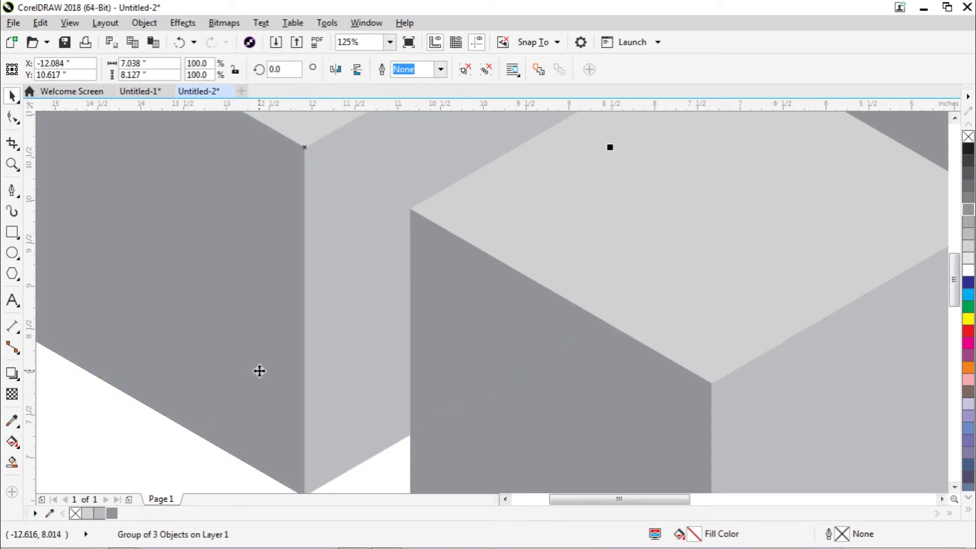
# Nudge the left cube down to about Y 10.39 in, bringing its right top corner to the horizontal guide line
pyautogui.moveTo(954, 301); pyautogui.dragTo(952, 271)
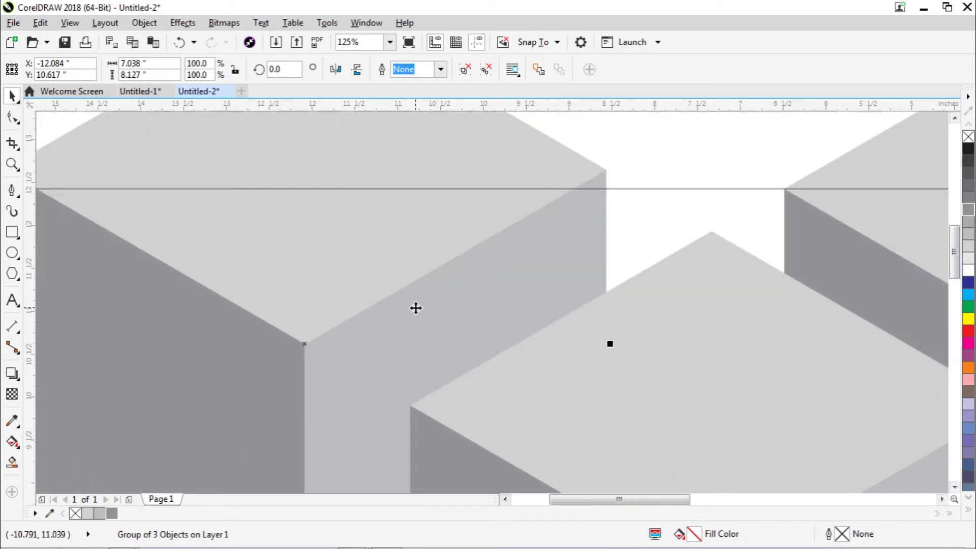
pyautogui.press('Down')
pyautogui.press('Down')
pyautogui.press('Down')
pyautogui.press('Down')
pyautogui.press('Down')
pyautogui.press('Down')
pyautogui.press('Down')
pyautogui.press('Down')
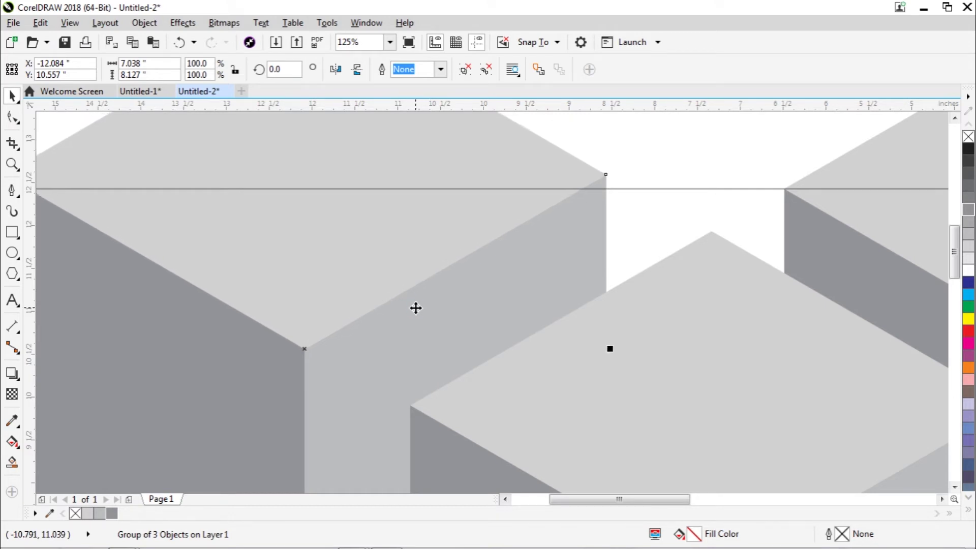
pyautogui.press('Down')
pyautogui.press('Down')
pyautogui.press('Down')
pyautogui.press('Down')
pyautogui.press('Down')
pyautogui.press('Down')
pyautogui.press('Down')
pyautogui.press('Down')
pyautogui.press('Down')
pyautogui.press('Down')
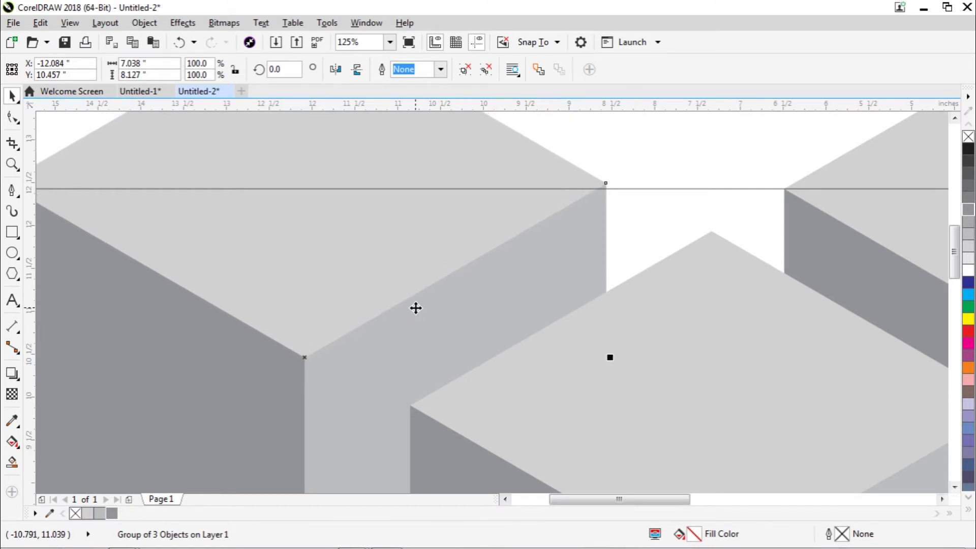
pyautogui.press('Down')
pyautogui.press('Down')
pyautogui.press('Down')
pyautogui.press('Down')
pyautogui.press('Down')
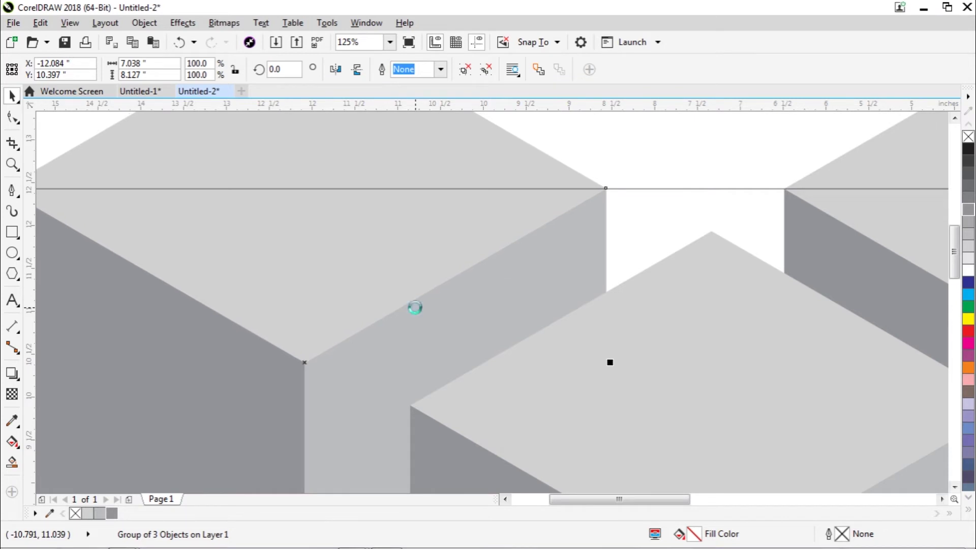
pyautogui.press('Up')
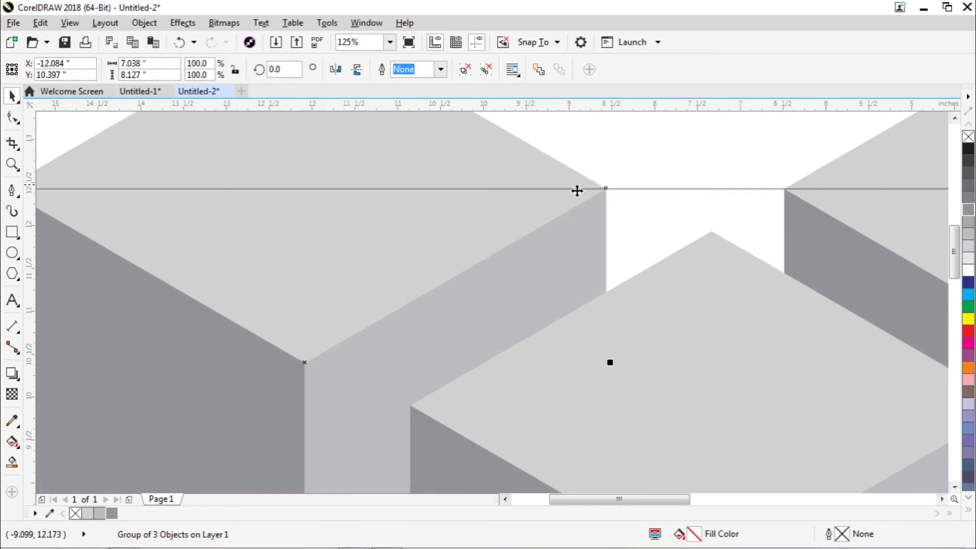
# Fine-tune the left cube's height to Y 10.395 in so its right corner sits exactly on the horizontal guide
pyautogui.scroll(2, 607, 190)
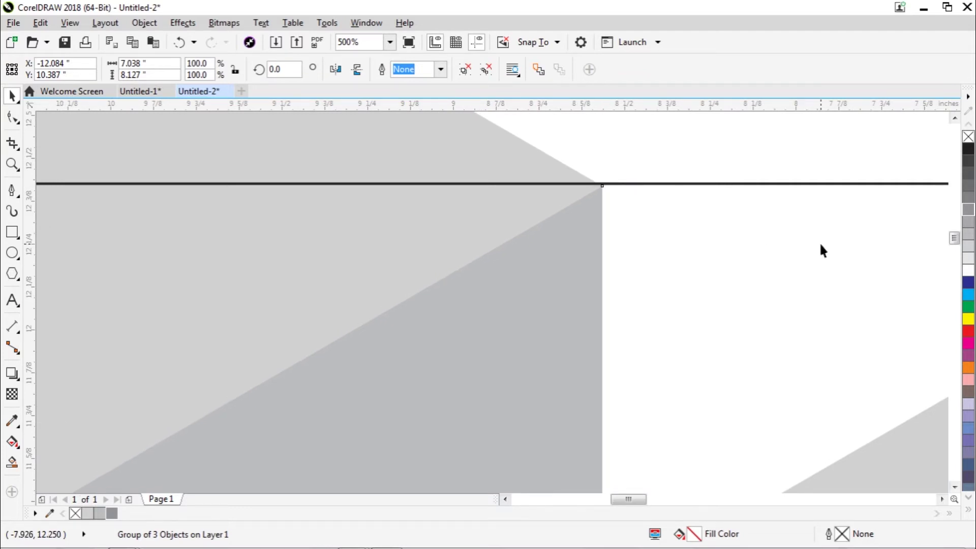
pyautogui.scroll(-3, 939, 259)
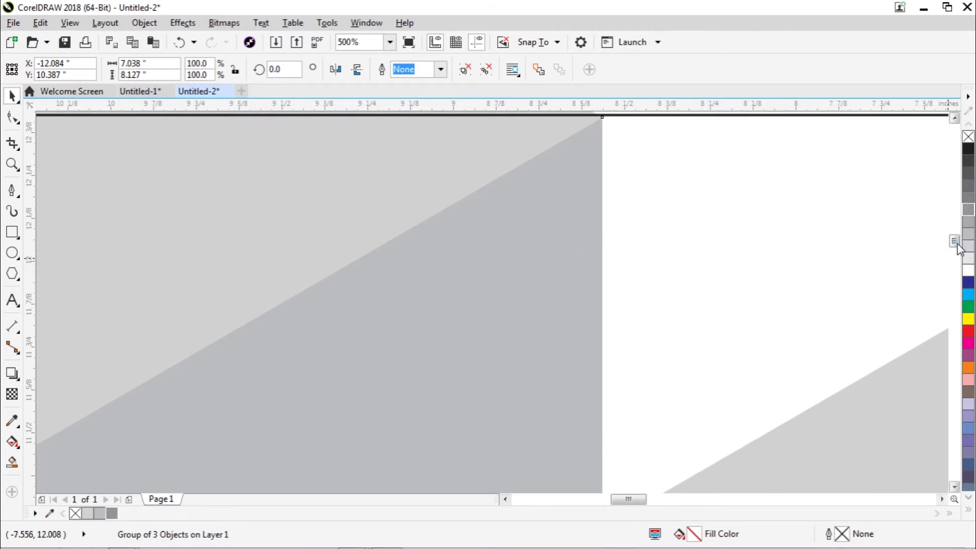
pyautogui.scroll(5, 940, 251)
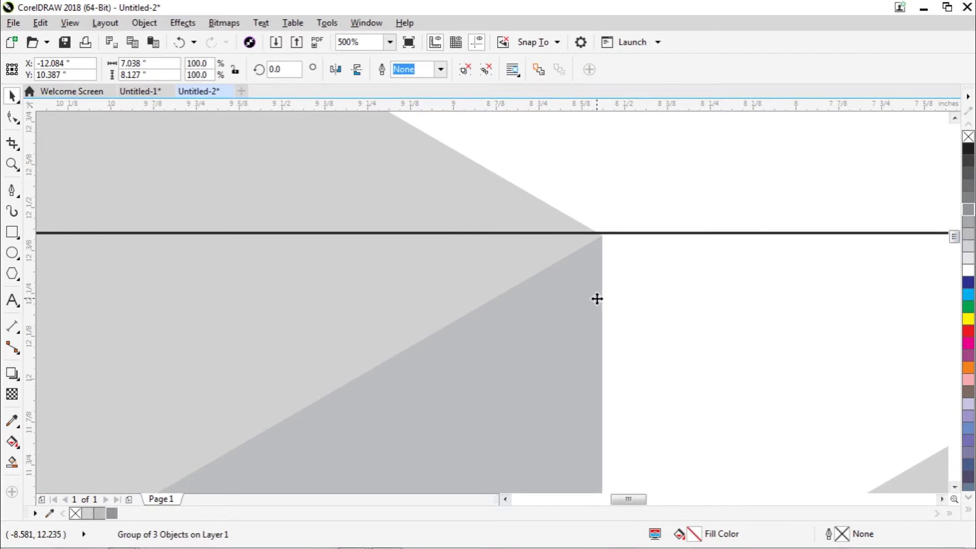
pyautogui.moveTo(596, 299); pyautogui.dragTo(596, 296)
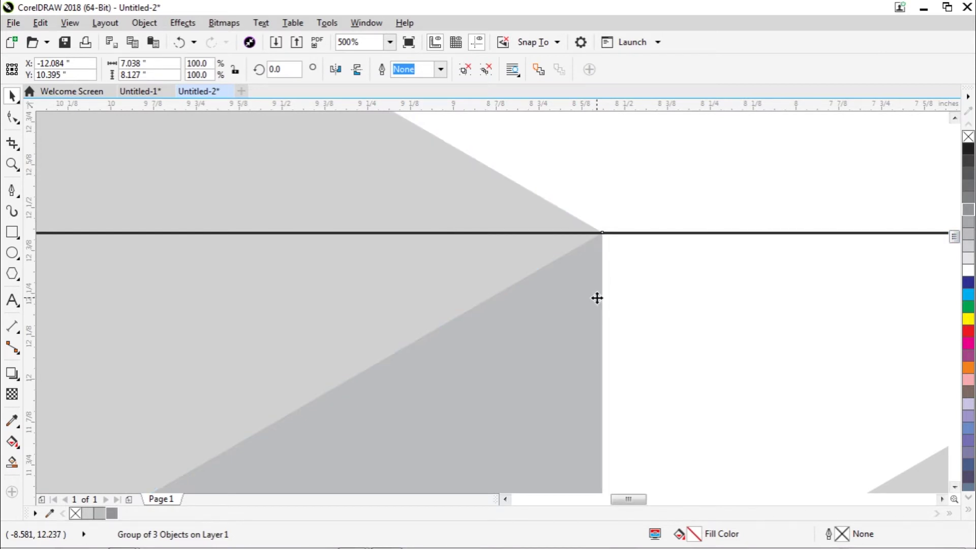
pyautogui.scroll(1, 597, 299)
pyautogui.scroll(-5, 596, 299)
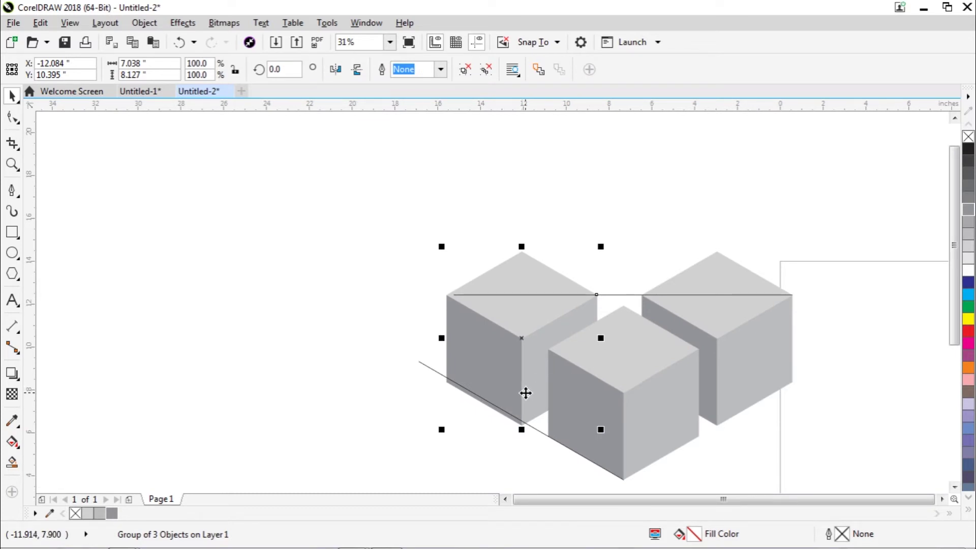
# Nudge the left cube down and right to X -11.634, Y 10.355 in, aligning its lower edge with the diagonal guide
pyautogui.press('Down')
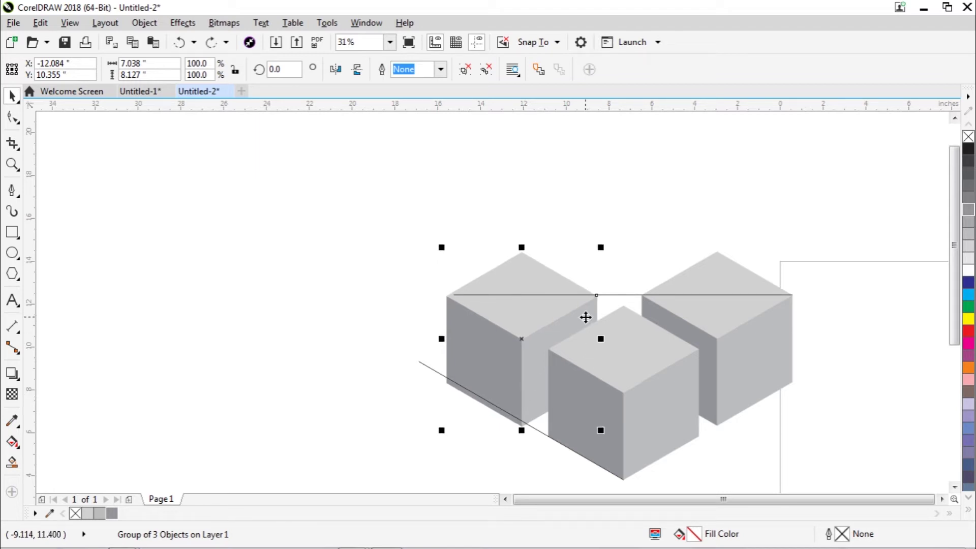
pyautogui.press('Right')
pyautogui.press('Right')
pyautogui.press('Right')
pyautogui.press('Right')
pyautogui.press('Right')
pyautogui.press('Right')
pyautogui.press('Right')
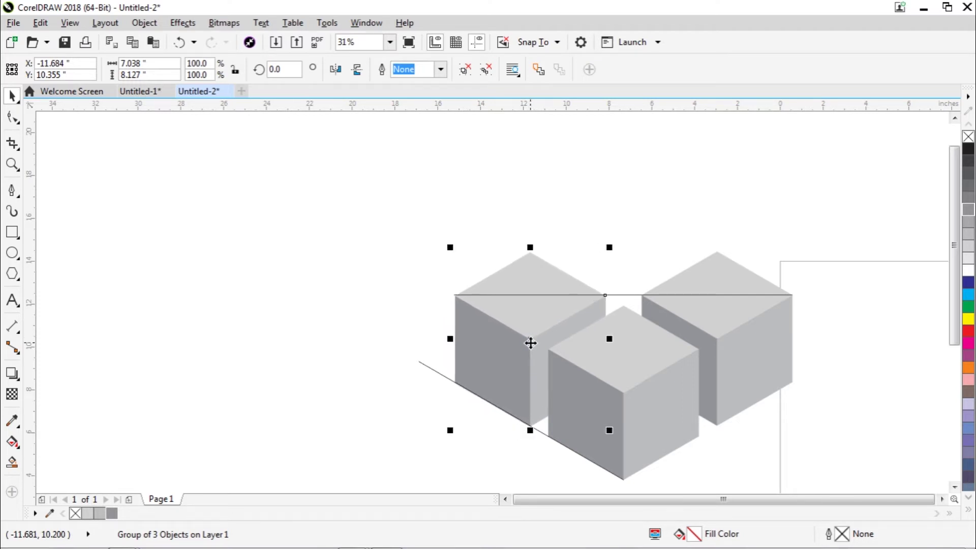
pyautogui.scroll(2, 501, 410)
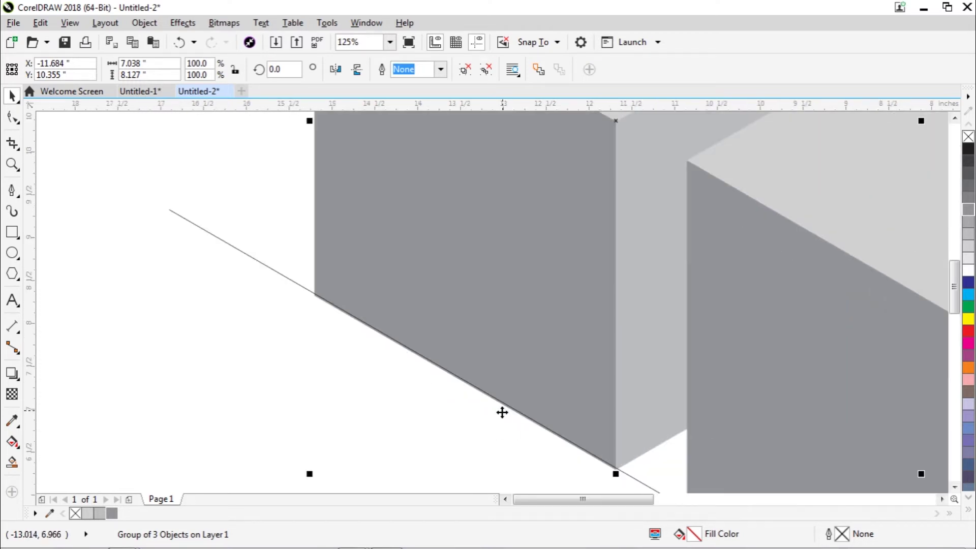
pyautogui.scroll(1, 502, 412)
pyautogui.press('Right')
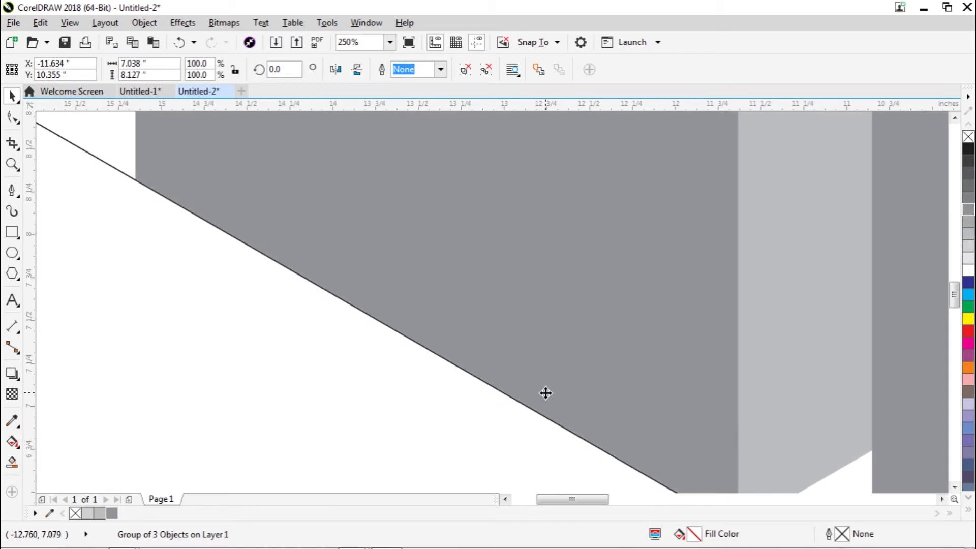
pyautogui.scroll(-1, 545, 393)
pyautogui.scroll(-2, 545, 393)
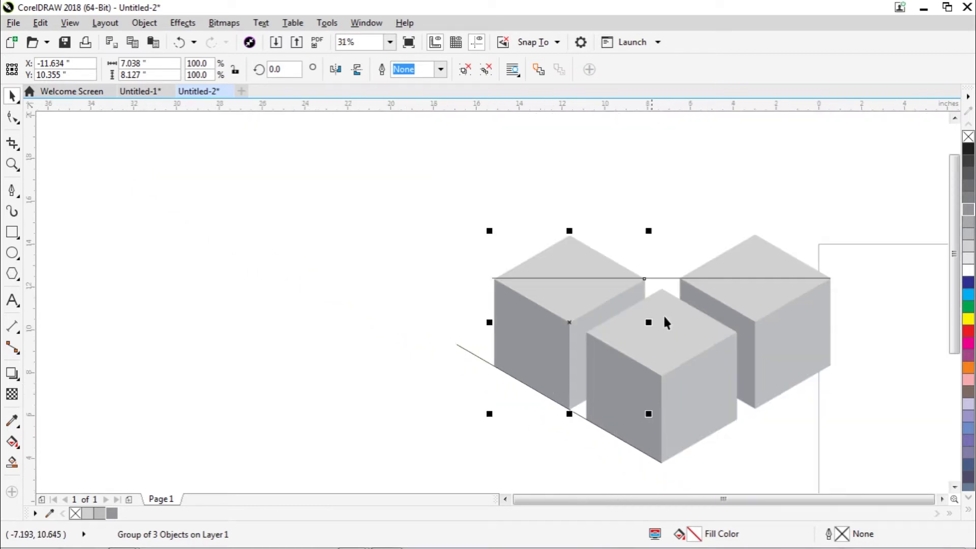
# Delete the horizontal and diagonal guide lines
pyautogui.click(791, 438)
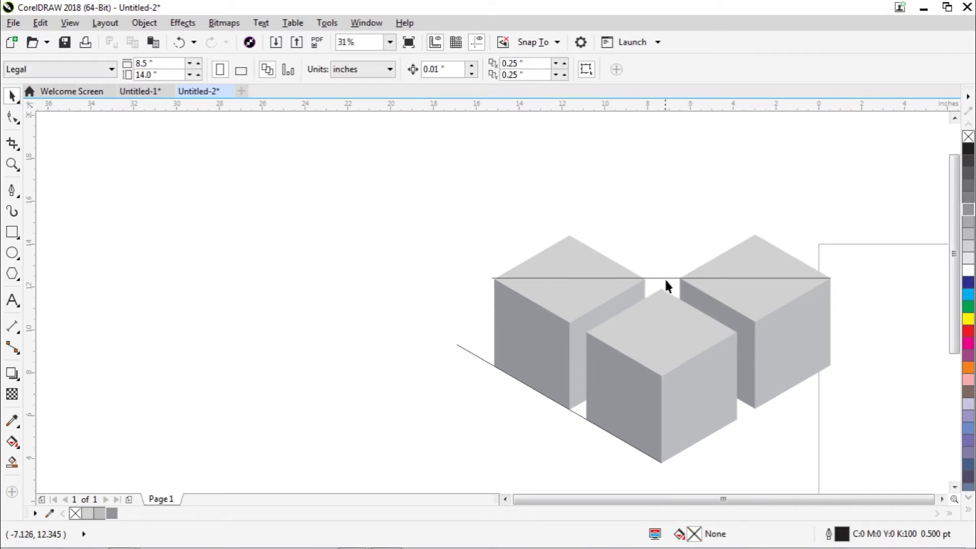
pyautogui.moveTo(664, 278); pyautogui.dragTo(409, 257)
pyautogui.press('Delete')
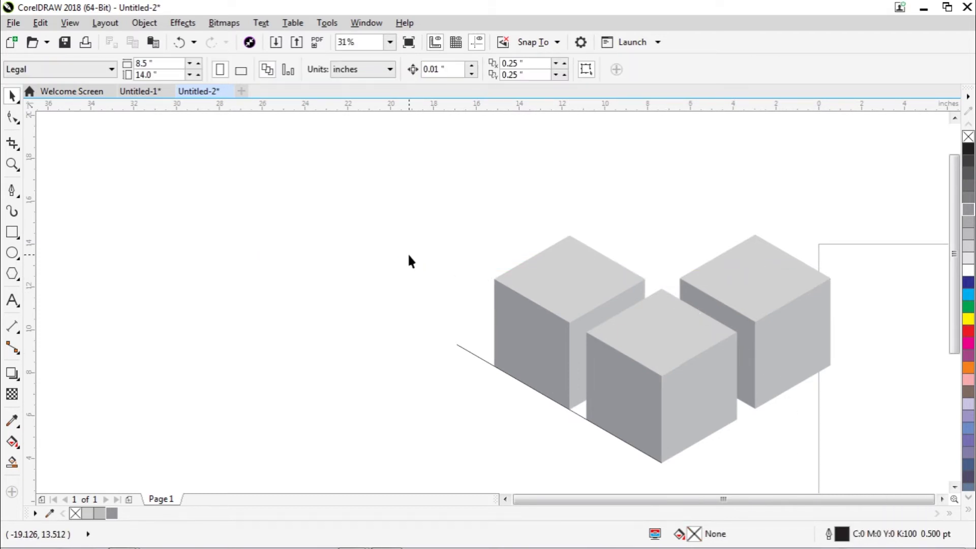
pyautogui.moveTo(476, 356); pyautogui.dragTo(373, 359)
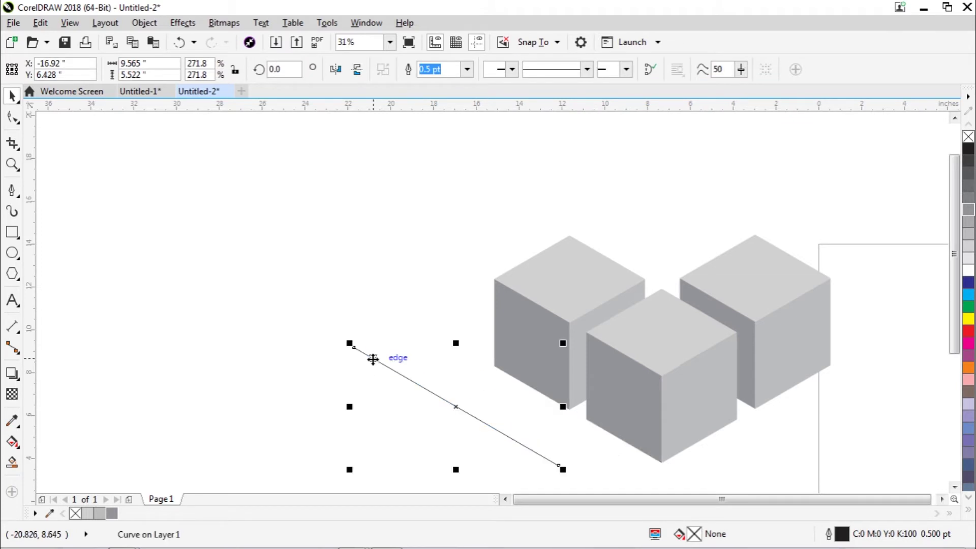
pyautogui.press('Delete')
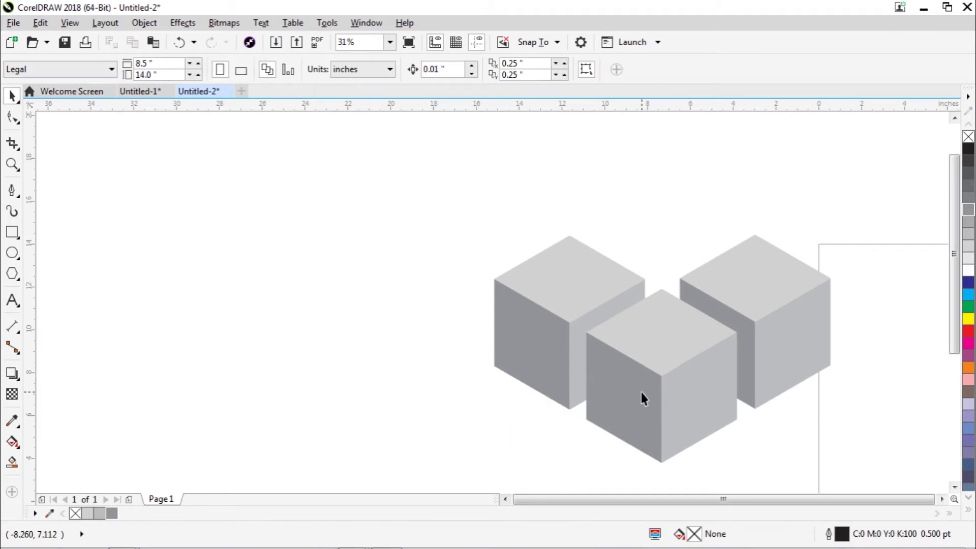
# Copy the front cube, paste the duplicate and move it up to about X -7.468, Y 13.435 in, behind the gap between the cubes
pyautogui.click(687, 416)
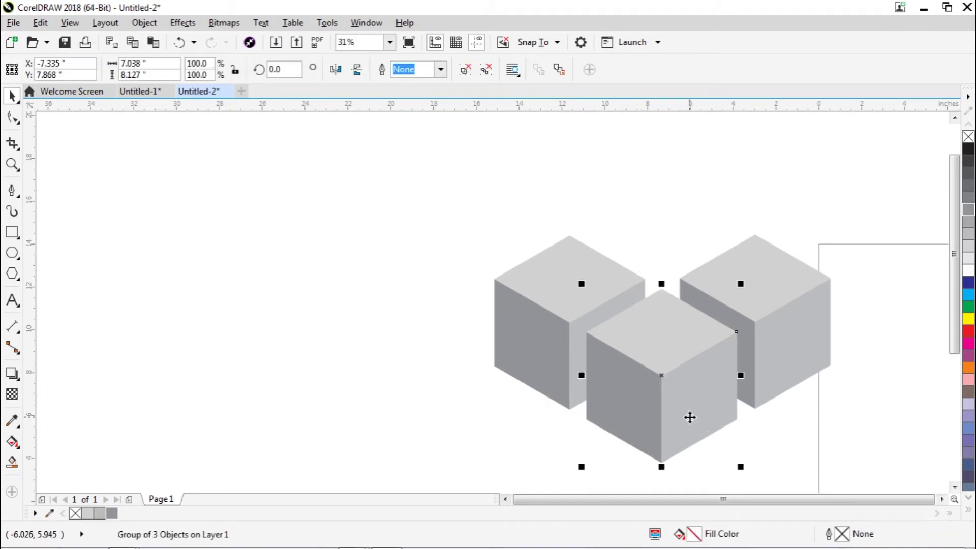
pyautogui.rightClick(699, 361)
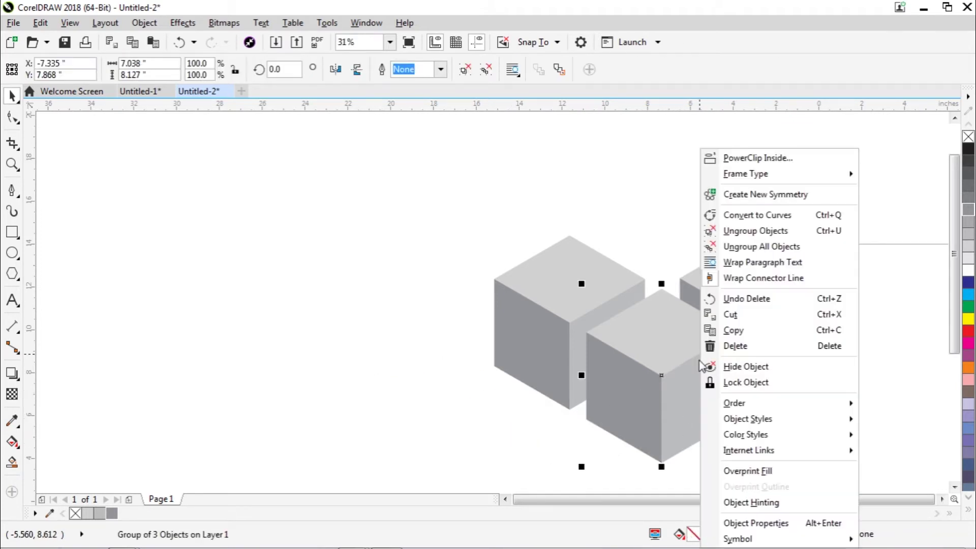
pyautogui.click(883, 362)
pyautogui.rightClick(866, 351)
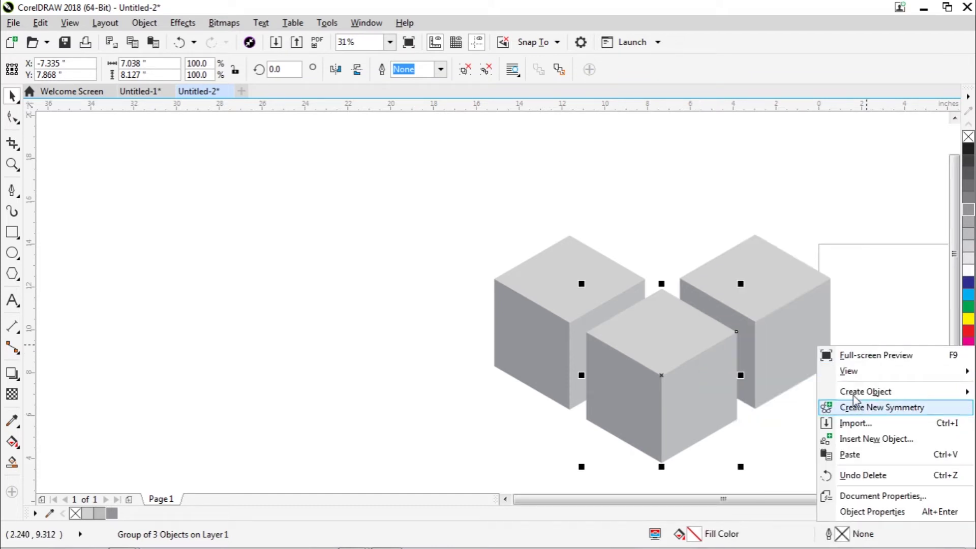
pyautogui.click(858, 454)
pyautogui.moveTo(703, 394); pyautogui.dragTo(702, 276)
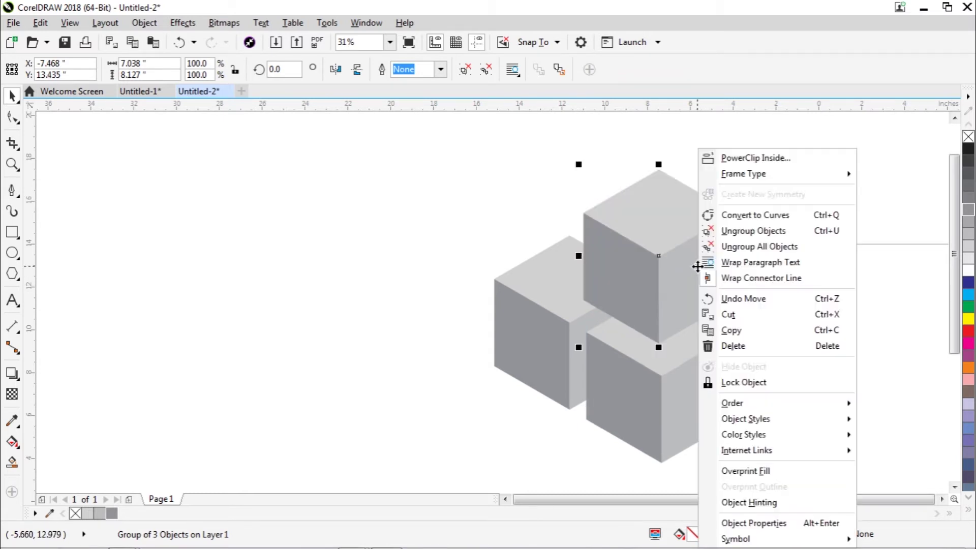
# Send the new upper cube to the back of the page, behind the other three cubes
pyautogui.rightClick(699, 268)
pyautogui.moveTo(732, 402)
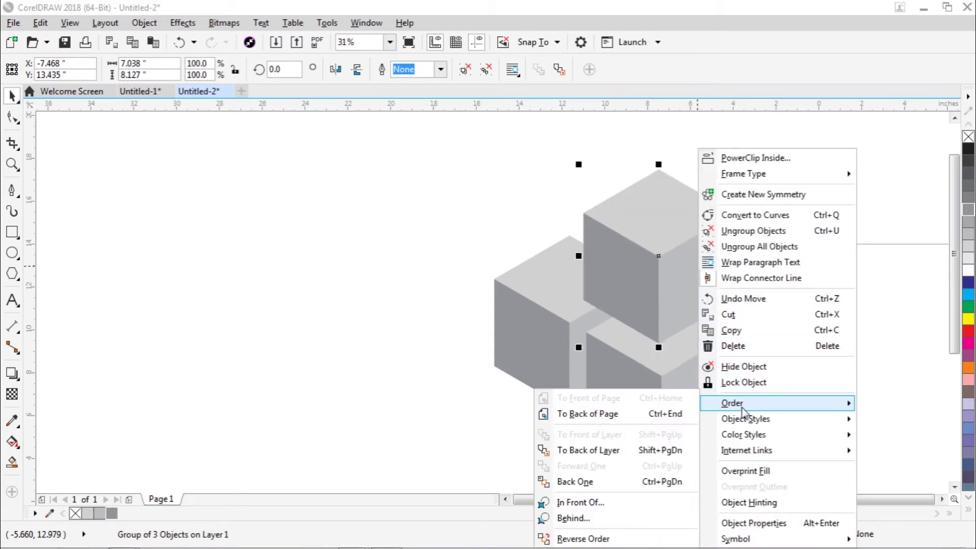
pyautogui.click(633, 413)
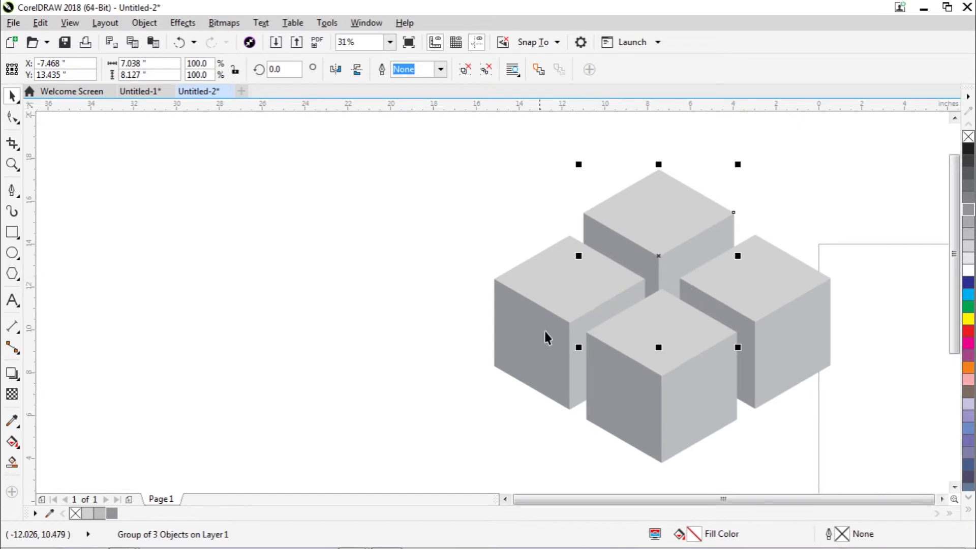
# Draw a vertical guide line with the Pen tool from the front cube's centre corner, extended above the rear cube to about 10.98 in
pyautogui.click(942, 499)
pyautogui.click(941, 499)
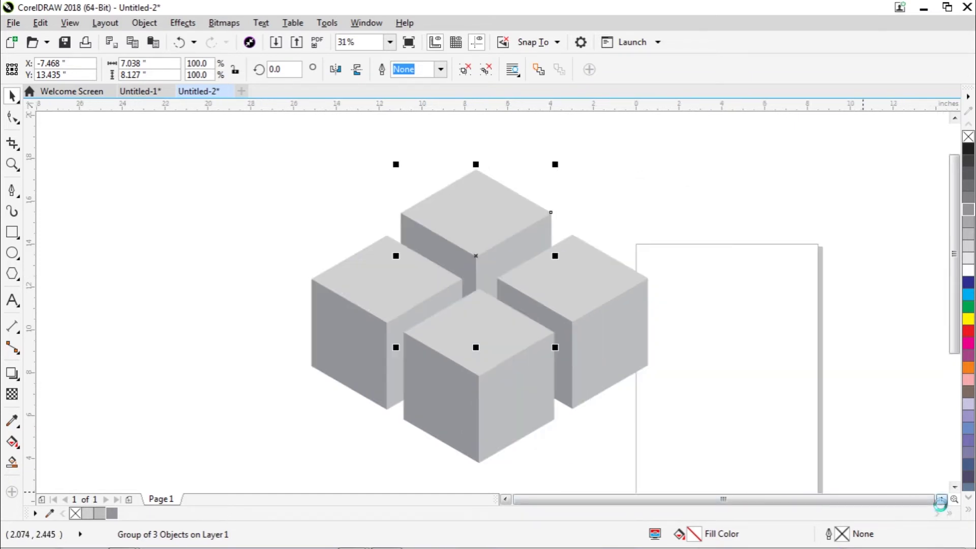
pyautogui.click(397, 470)
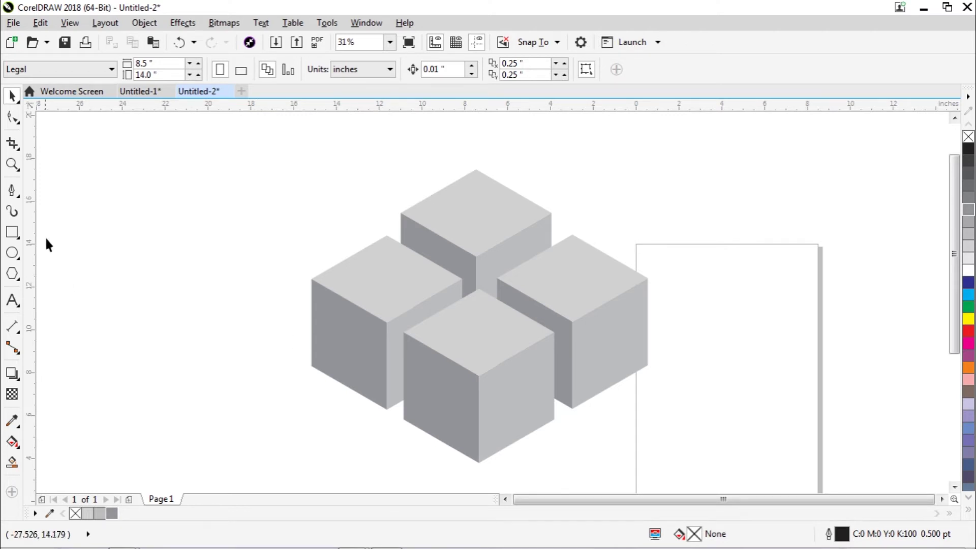
pyautogui.click(12, 192)
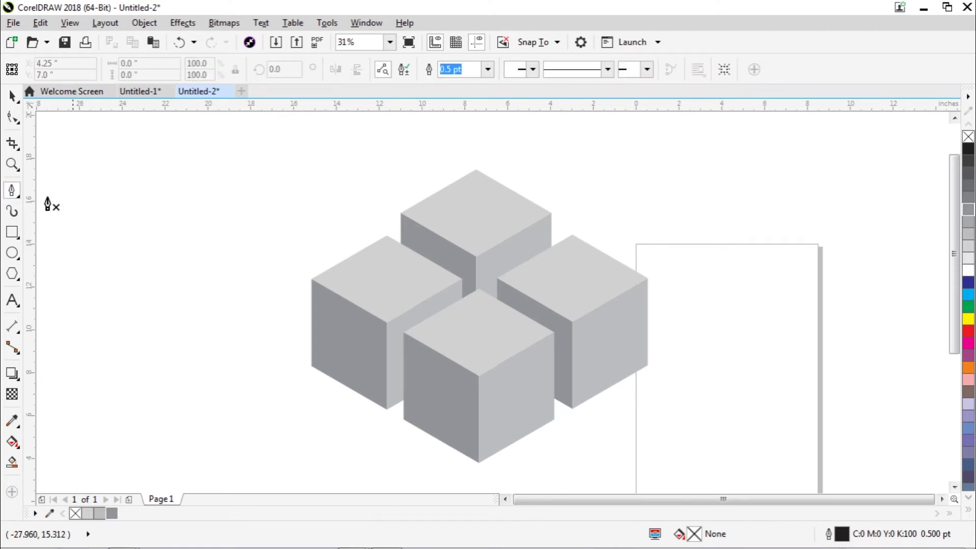
pyautogui.click(478, 380)
pyautogui.doubleClick(478, 282)
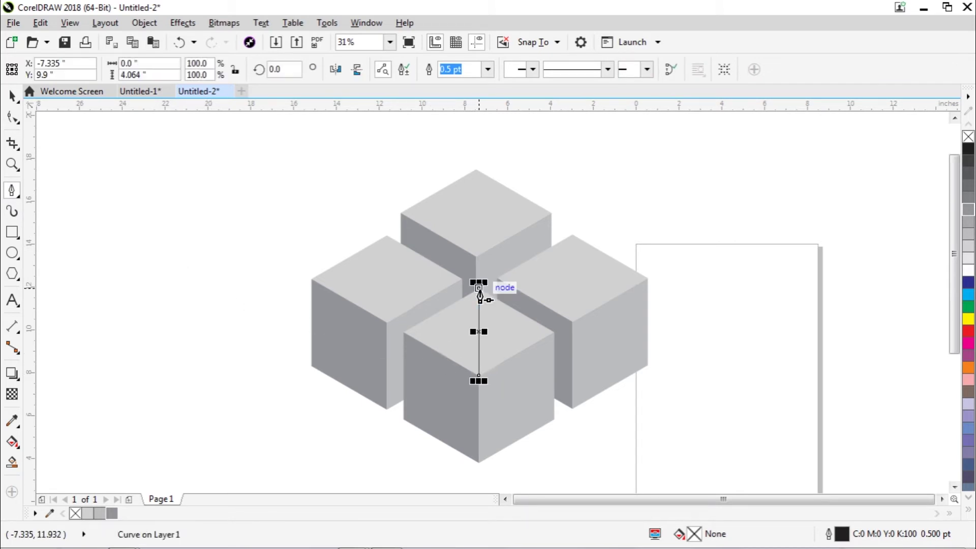
pyautogui.moveTo(479, 283); pyautogui.dragTo(478, 134)
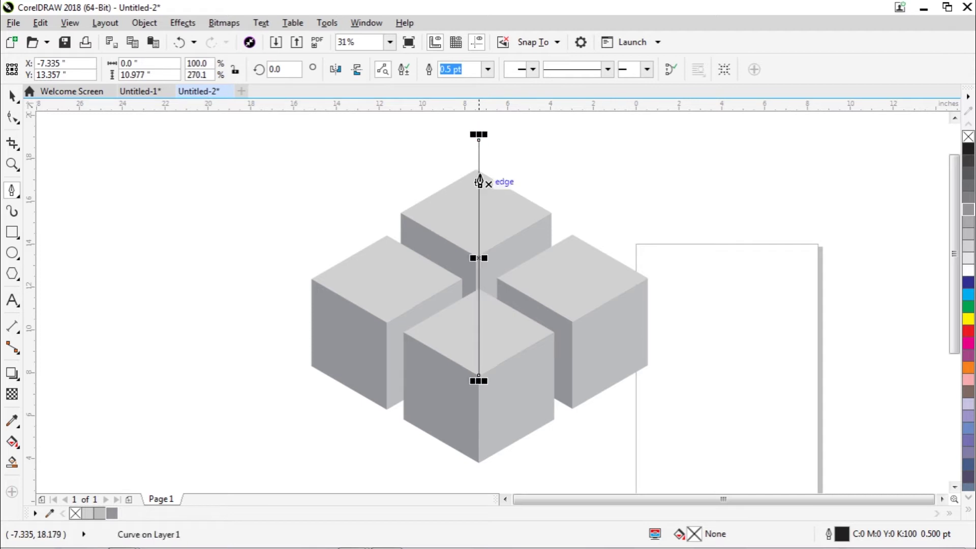
# Draw a diagonal guide line along the right cube's upper-left front edge and extend it past the rear cube, to about 9.76 by 5.63 in
pyautogui.click(572, 322)
pyautogui.doubleClick(496, 282)
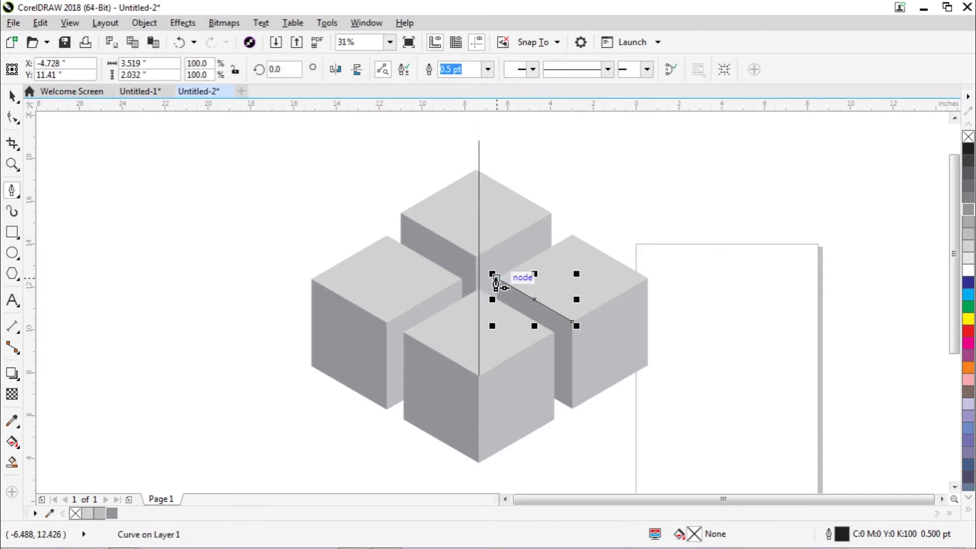
pyautogui.moveTo(490, 272); pyautogui.dragTo(359, 196)
# Move the rear cube to X -7.335, Y 12.914 in, placing its centre corner on the intersection of the two guide lines
pyautogui.click(14, 97)
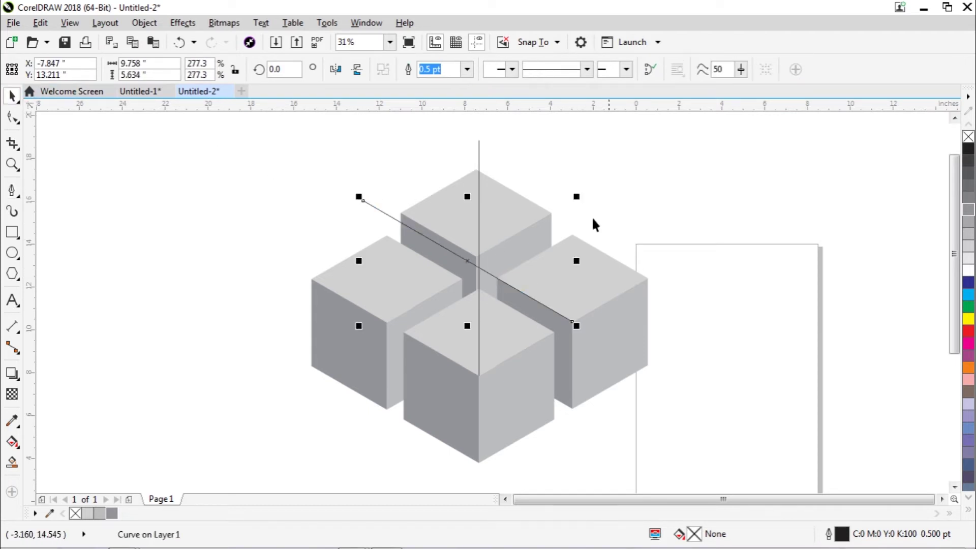
pyautogui.click(574, 216)
pyautogui.click(502, 225)
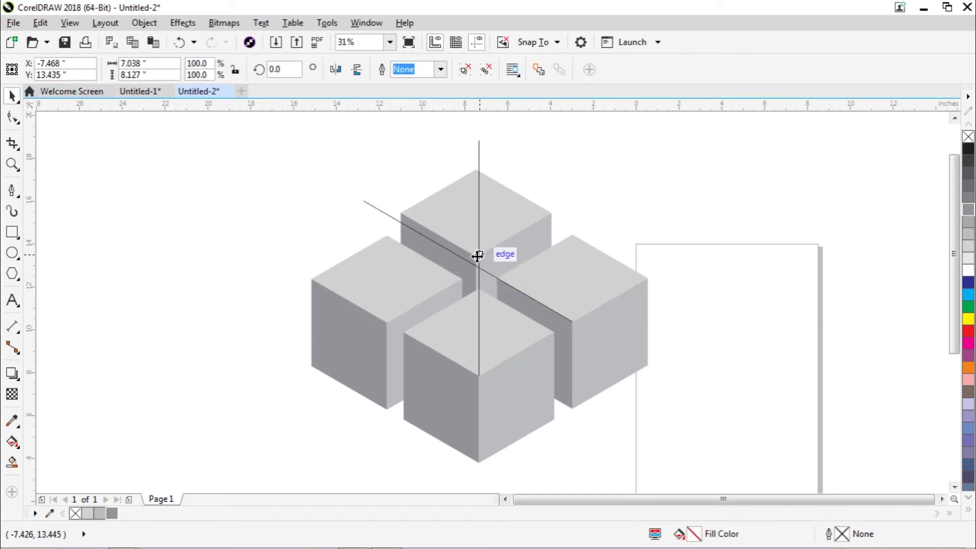
pyautogui.click(504, 222)
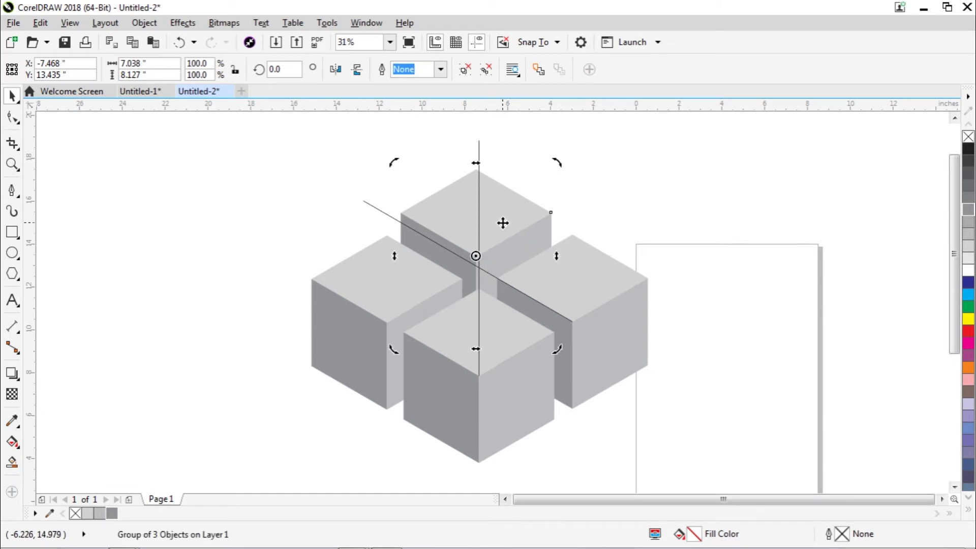
pyautogui.click(503, 223)
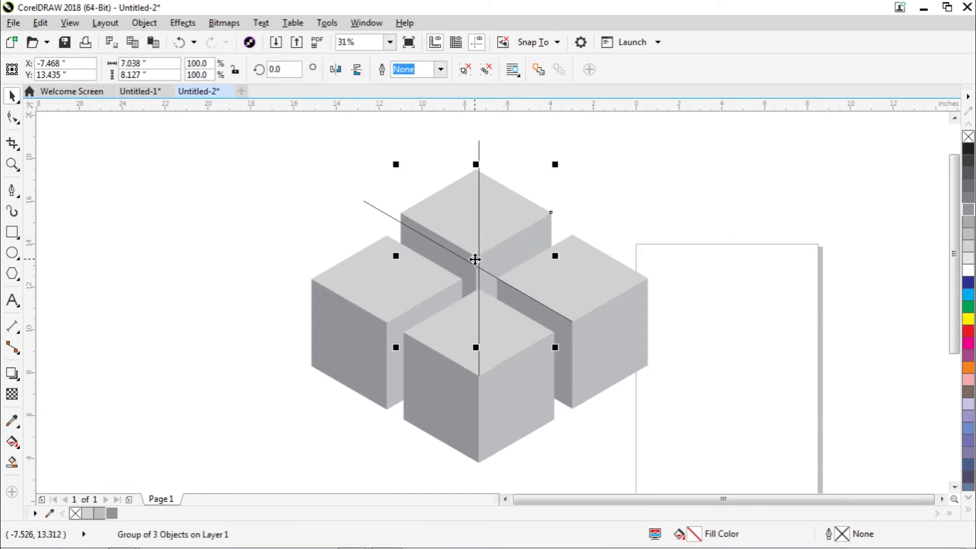
pyautogui.scroll(5, 475, 259)
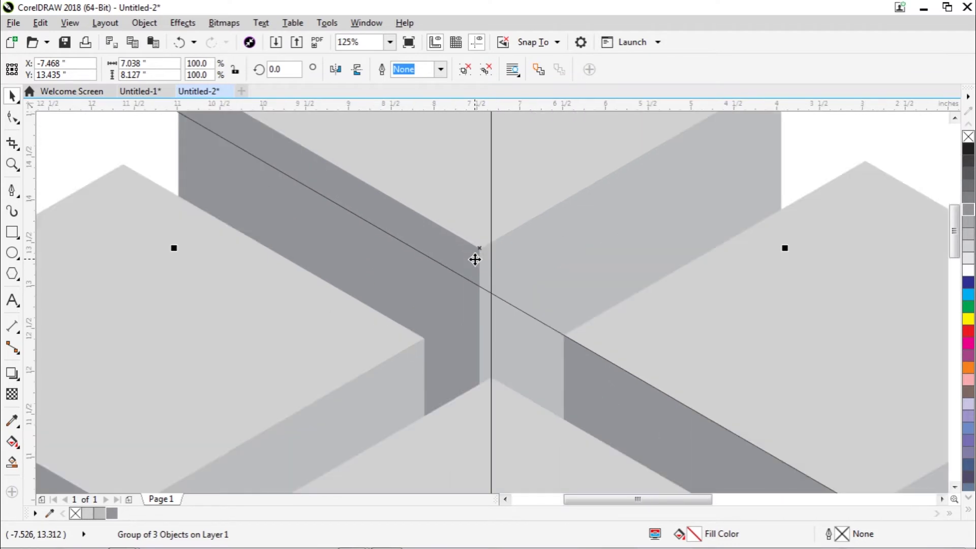
pyautogui.moveTo(545, 233); pyautogui.dragTo(568, 322)
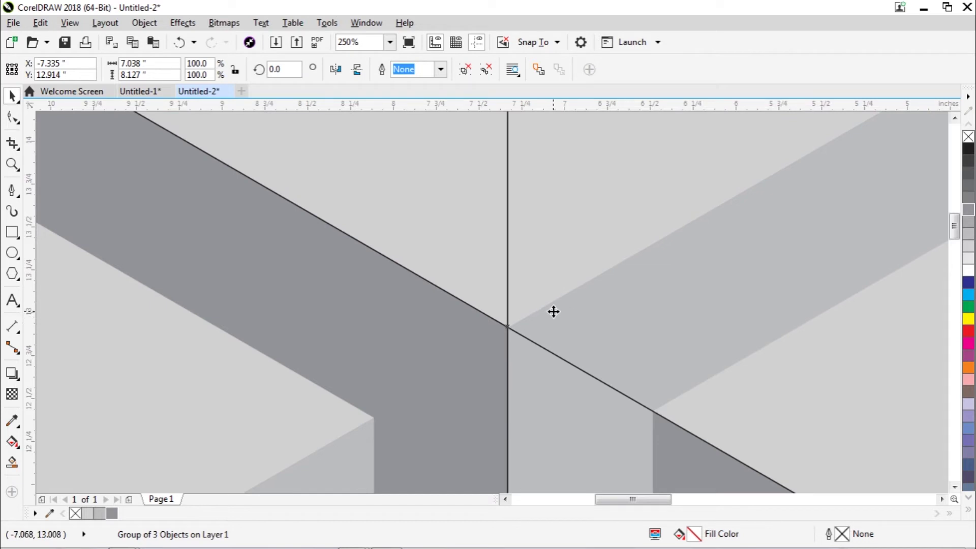
pyautogui.scroll(-3, 553, 311)
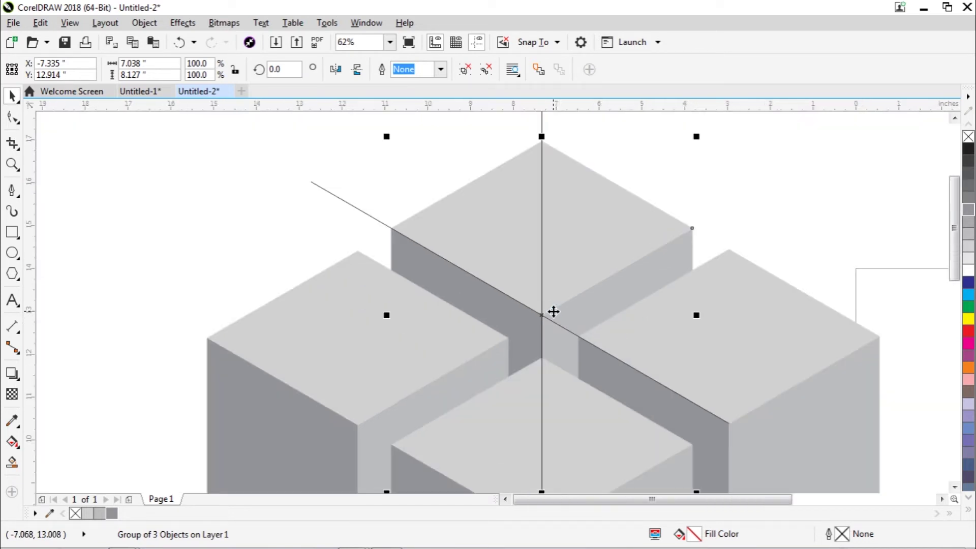
# Delete the vertical and diagonal guide lines
pyautogui.click(590, 122)
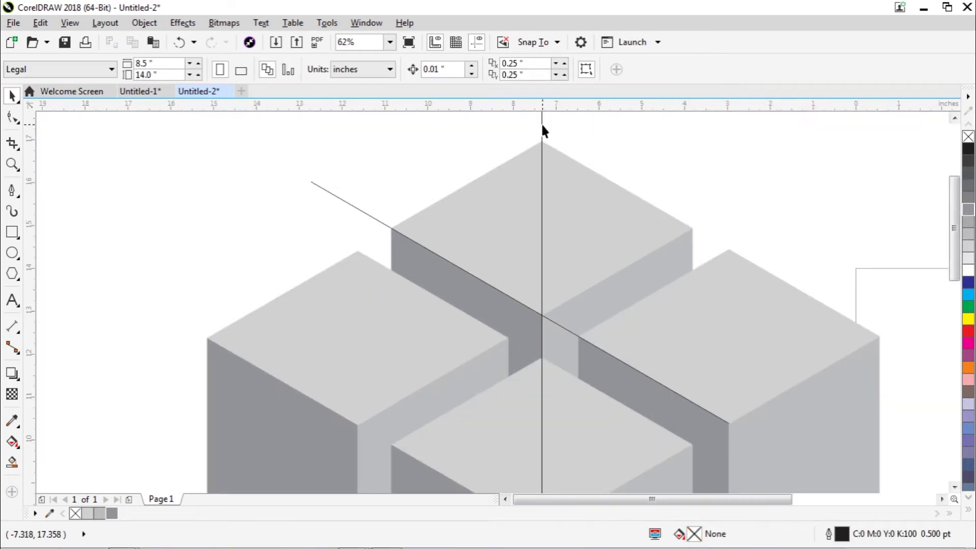
pyautogui.moveTo(541, 125); pyautogui.dragTo(231, 206)
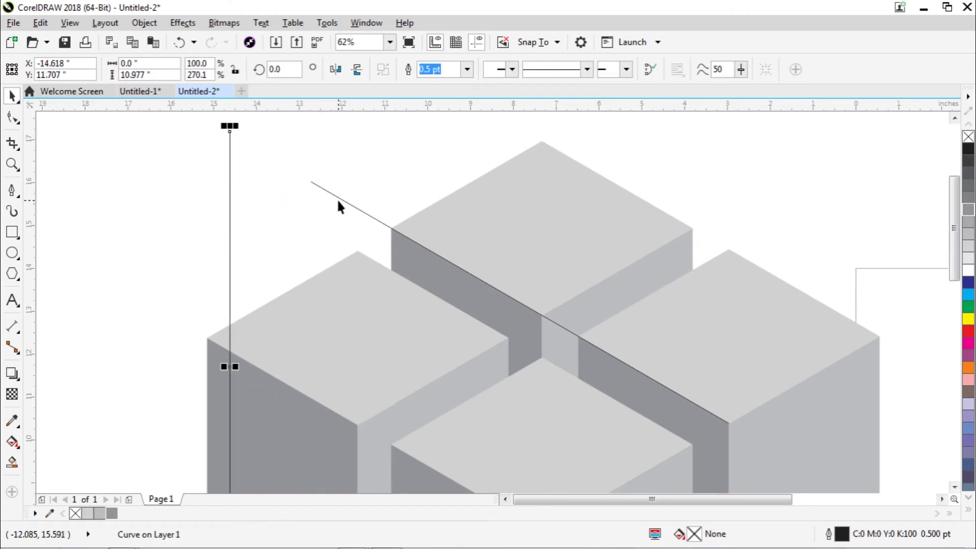
pyautogui.press('Delete')
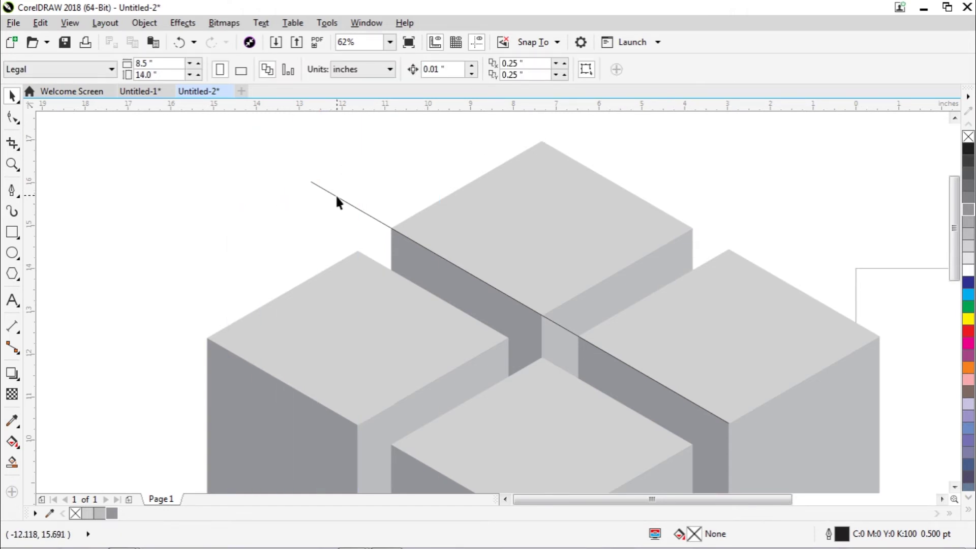
pyautogui.moveTo(335, 196); pyautogui.dragTo(186, 198)
pyautogui.press('Delete')
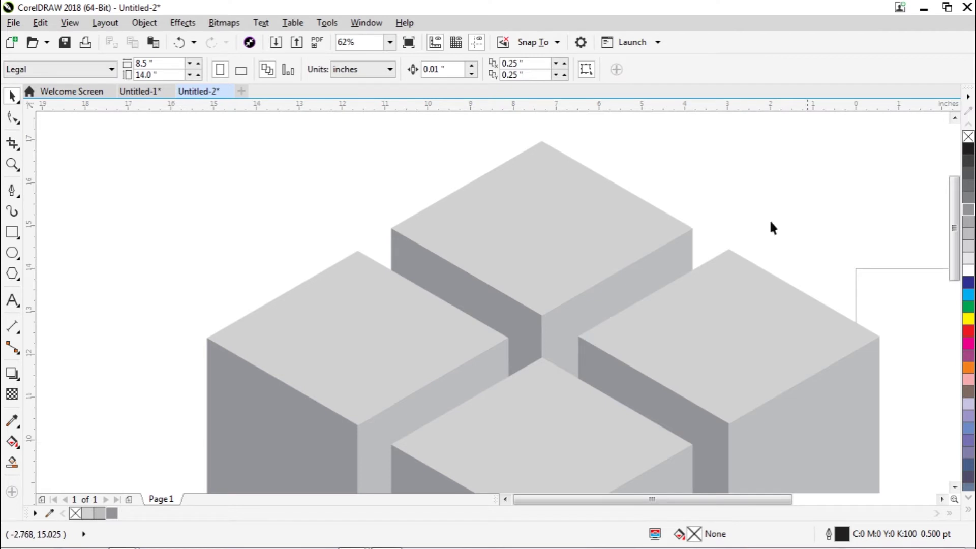
# Select all four cubes and ungroup them into separate faces
pyautogui.moveTo(954, 248); pyautogui.dragTo(900, 303)
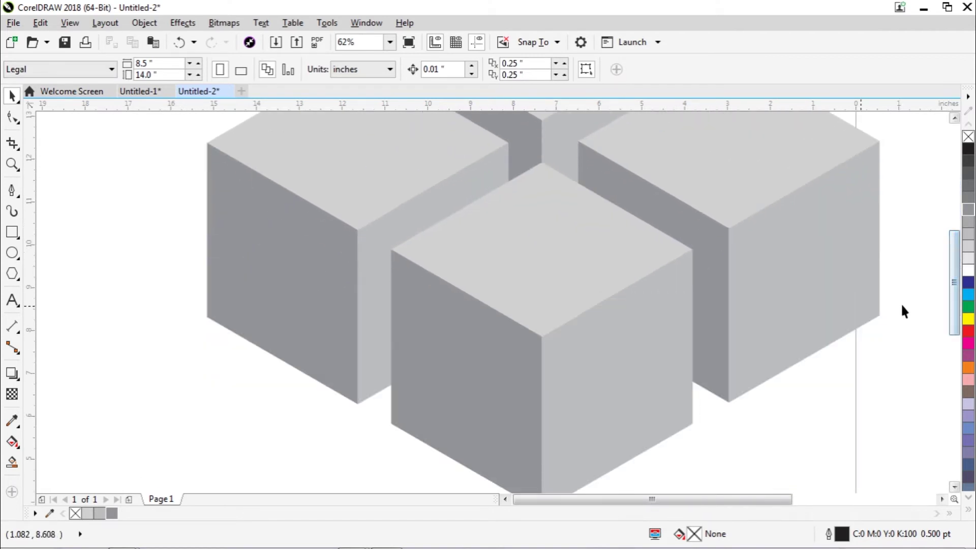
pyautogui.scroll(-2, 700, 333)
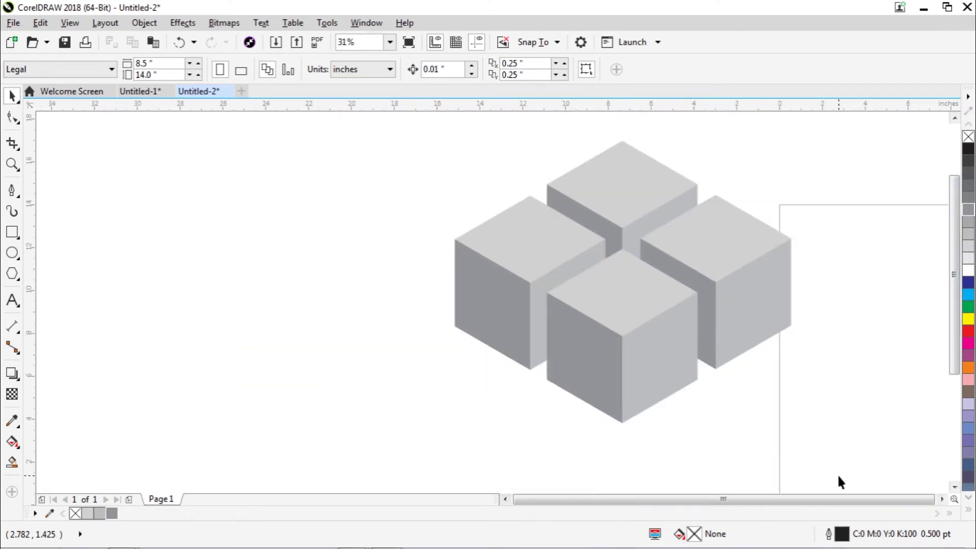
pyautogui.click(948, 499)
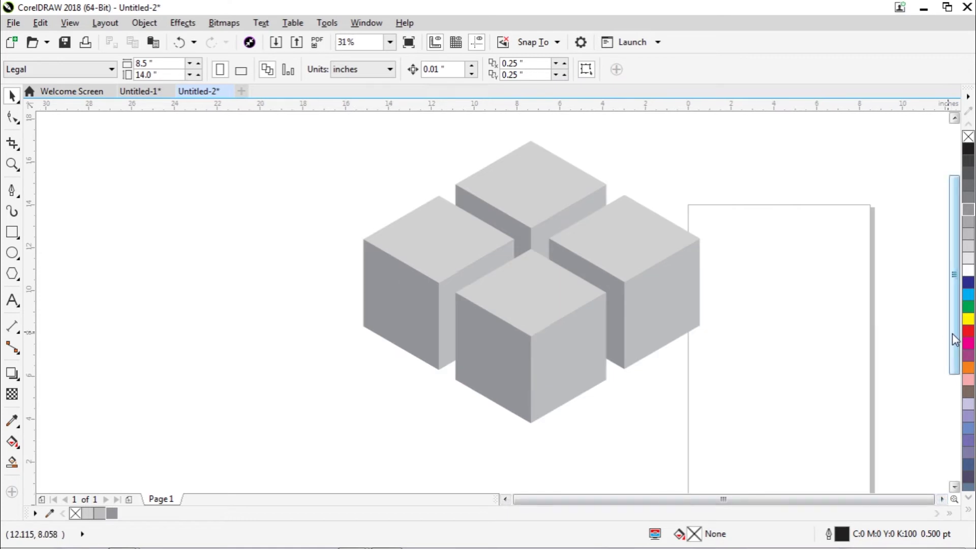
pyautogui.scroll(1, 953, 333)
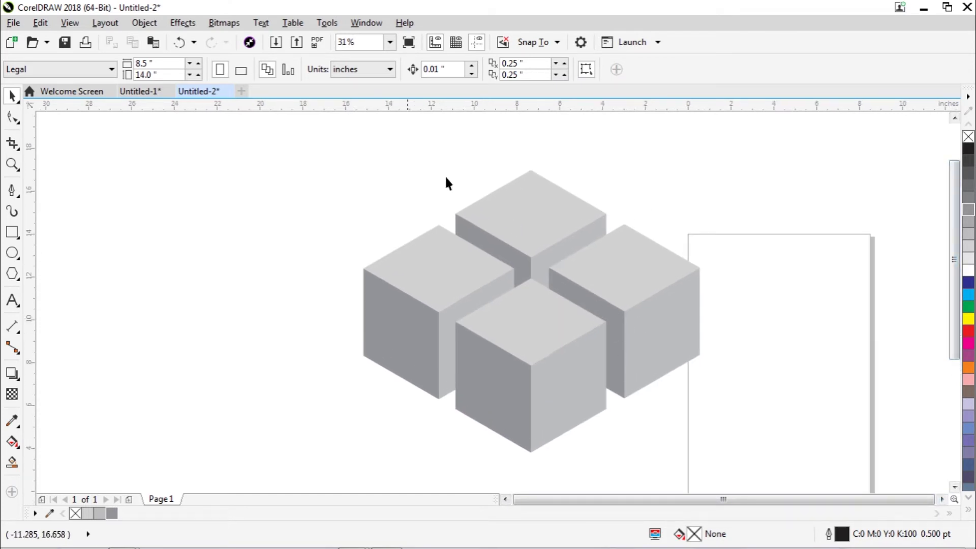
pyautogui.moveTo(754, 462); pyautogui.dragTo(754, 462)
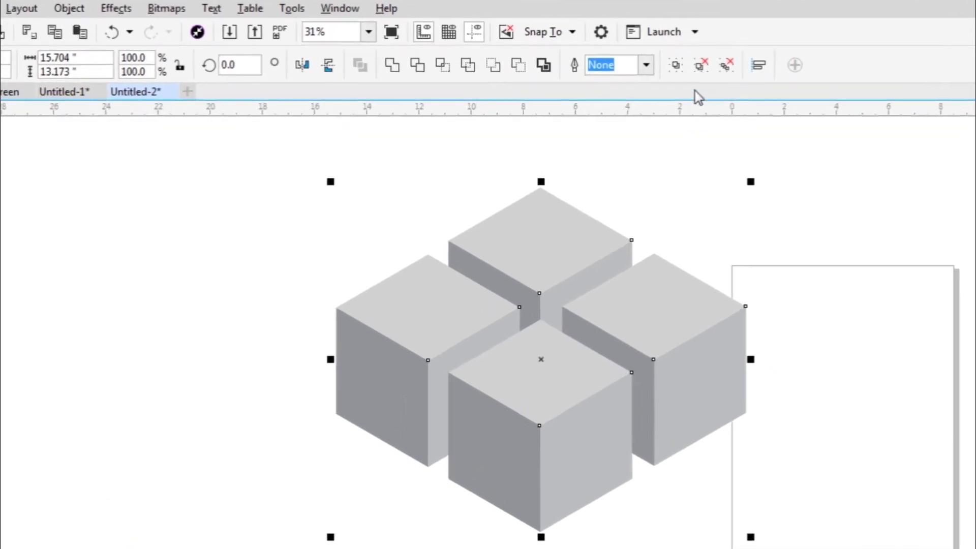
pyautogui.click(700, 66)
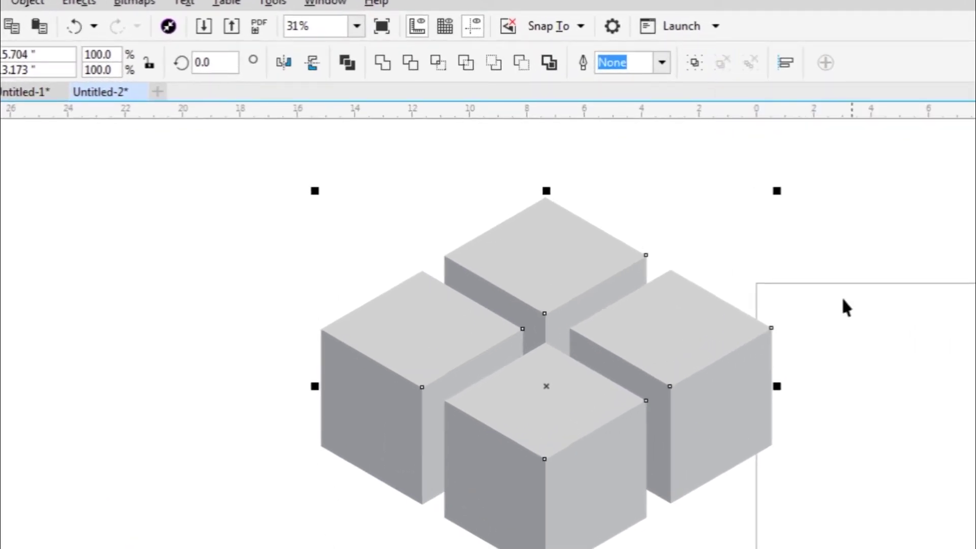
pyautogui.click(828, 317)
# Try pulling the right cube's top, right and left faces out of place, undoing each move
pyautogui.moveTo(710, 324); pyautogui.dragTo(733, 300)
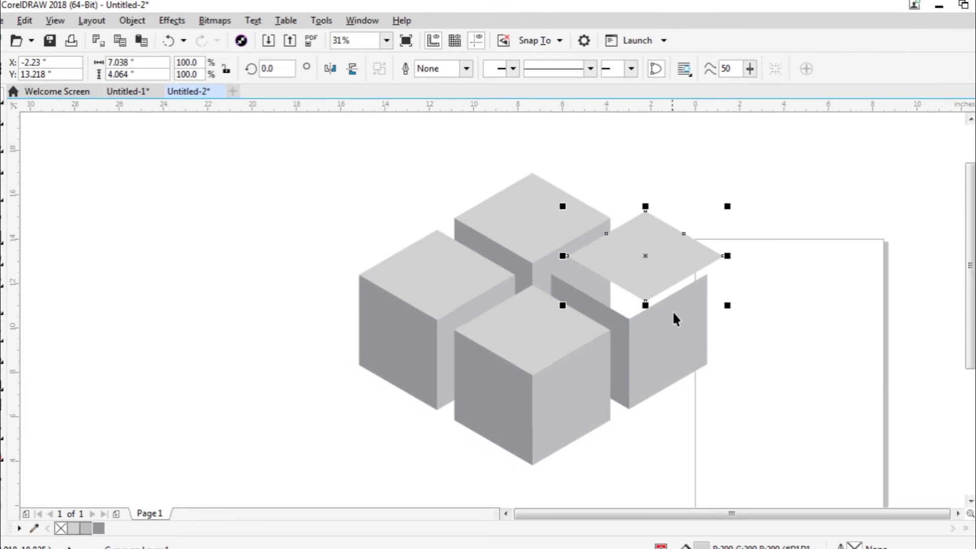
pyautogui.moveTo(674, 319); pyautogui.dragTo(700, 322)
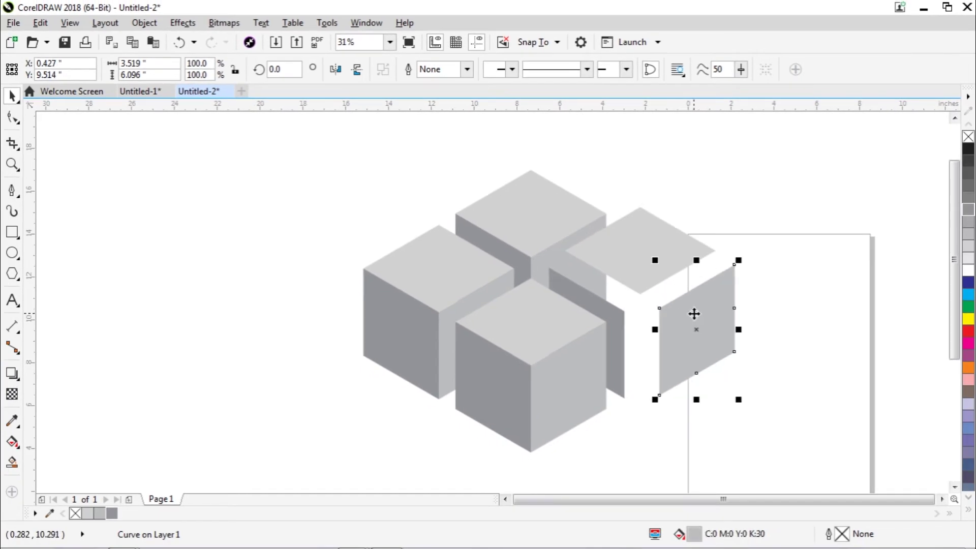
pyautogui.hotkey('ctrl', 'z')
pyautogui.hotkey('ctrl', 'z')
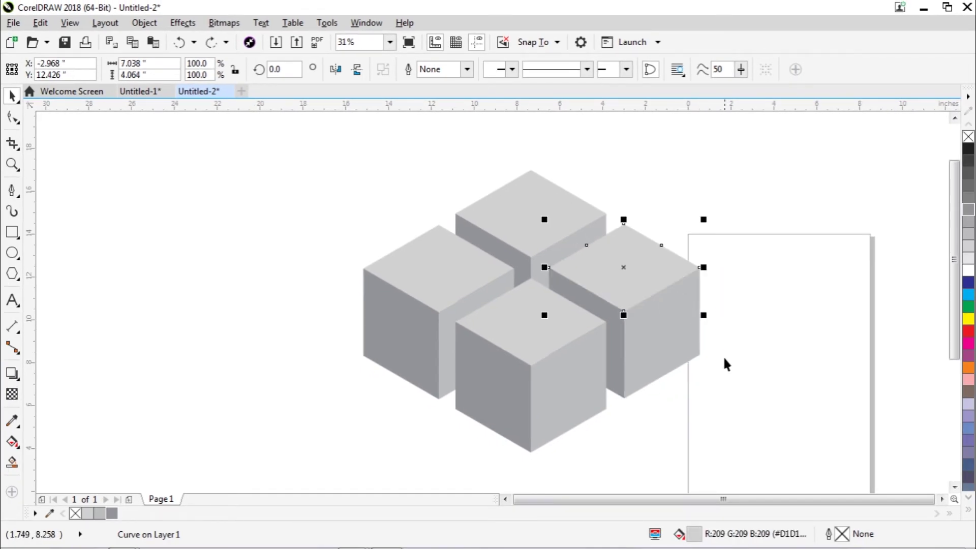
pyautogui.click(716, 368)
pyautogui.click(563, 327)
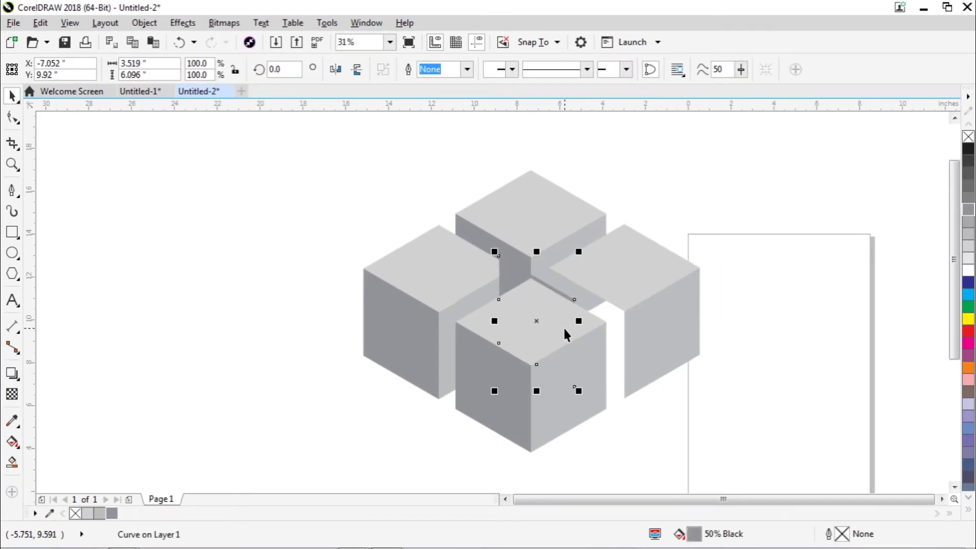
pyautogui.keyDown('alt'); pyautogui.click(563, 326); pyautogui.keyUp('alt')
pyautogui.click(703, 341)
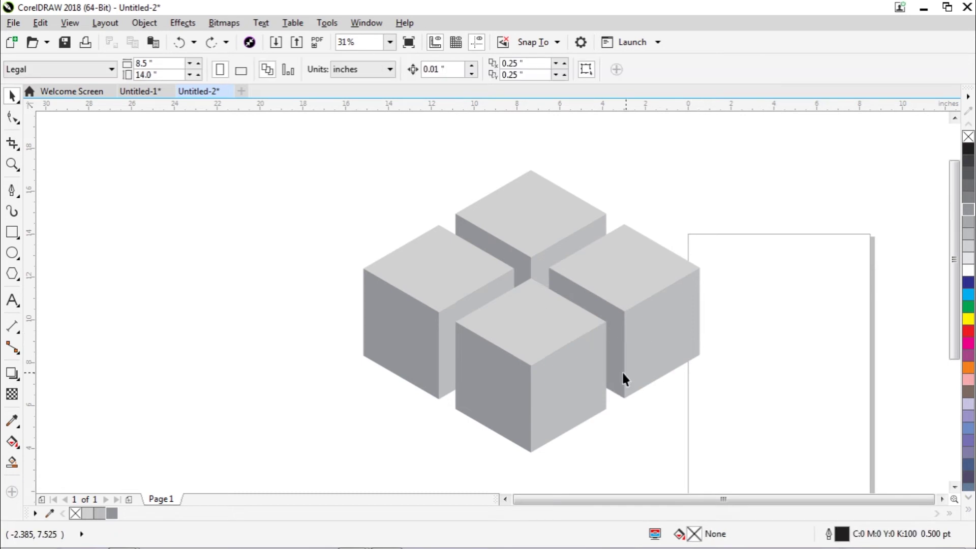
# Apply a roughly vertical linear fountain fill to the right cube's left face with the Interactive Fill tool
pyautogui.click(609, 313)
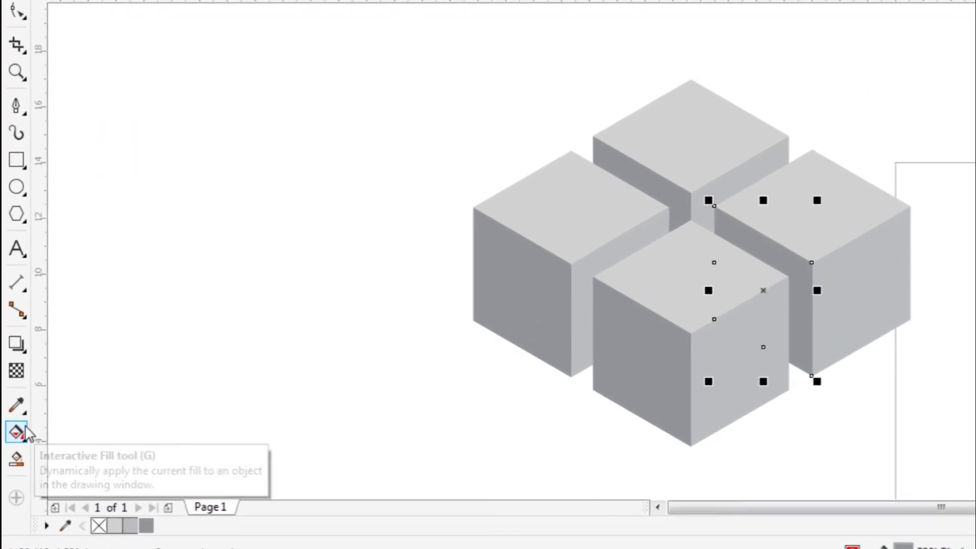
pyautogui.click(16, 433)
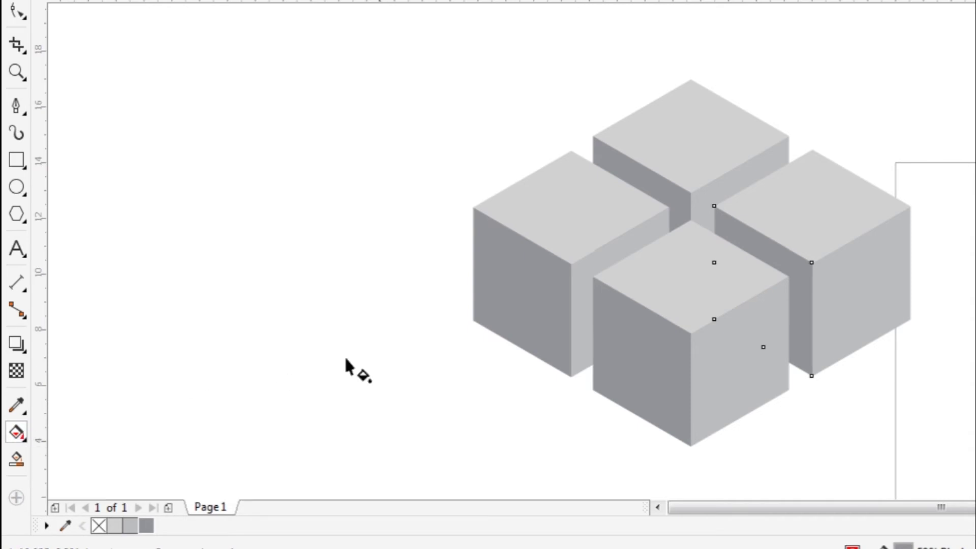
pyautogui.moveTo(806, 297); pyautogui.dragTo(798, 211)
pyautogui.moveTo(797, 316); pyautogui.dragTo(796, 347)
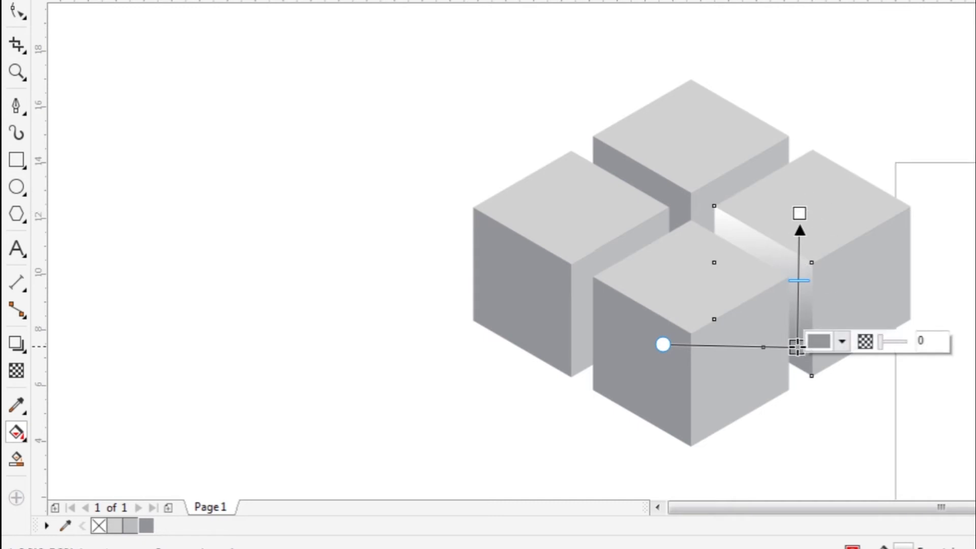
# Set the lower colour node of the right cube's left-face gradient to dark red using the RGB model
pyautogui.click(817, 343)
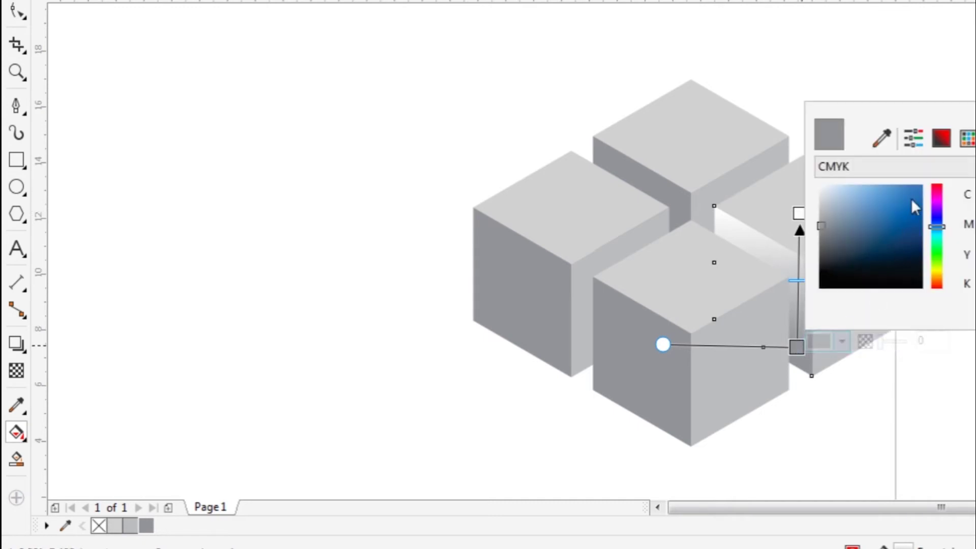
pyautogui.click(908, 168)
pyautogui.click(889, 220)
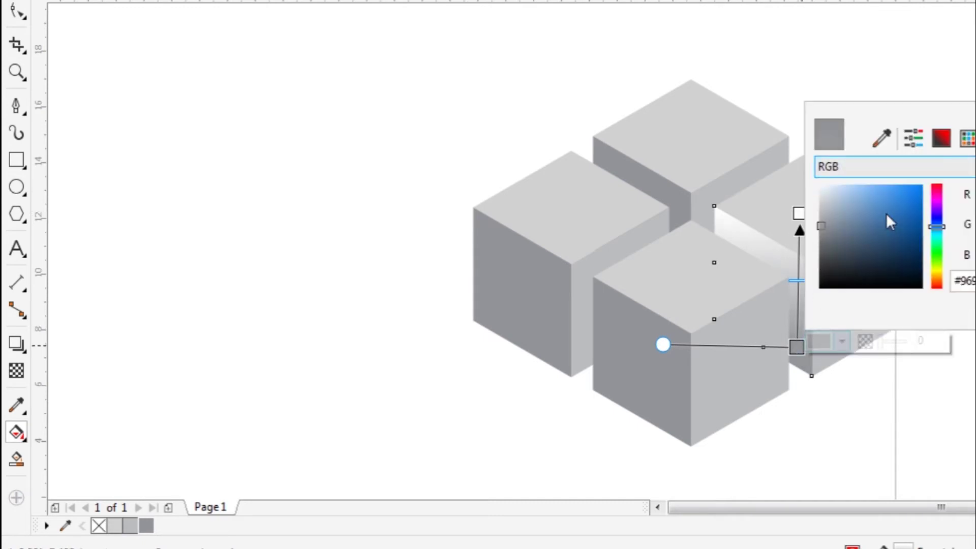
pyautogui.click(908, 216)
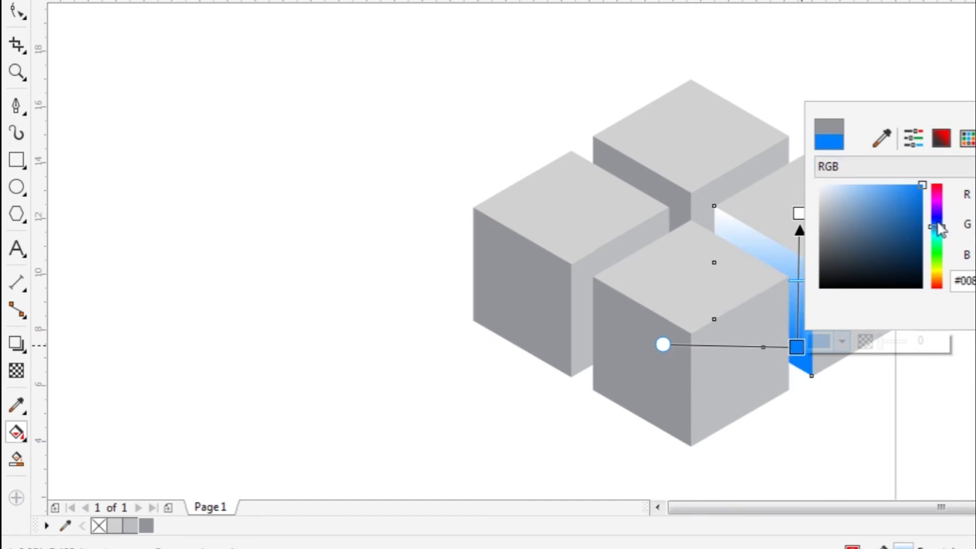
pyautogui.moveTo(937, 226); pyautogui.dragTo(938, 184)
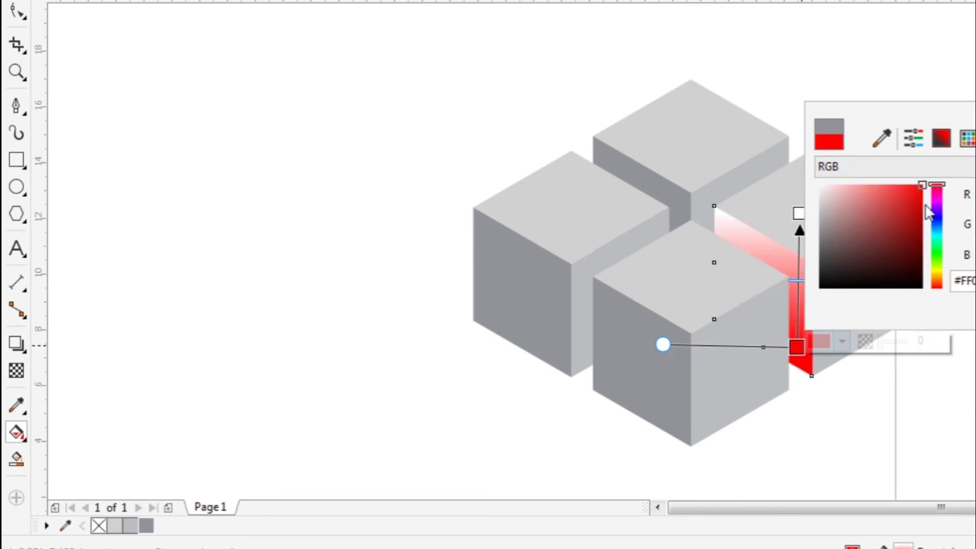
pyautogui.click(923, 229)
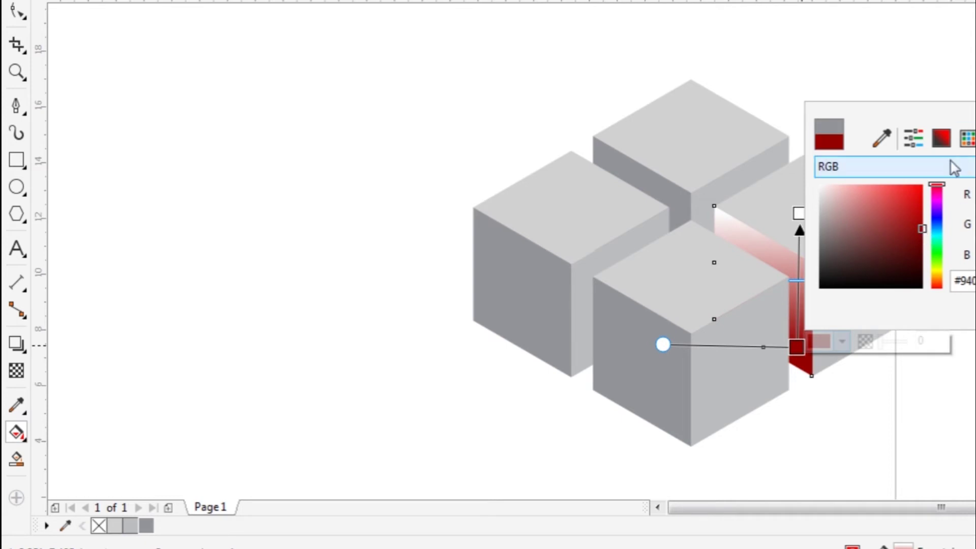
pyautogui.press('Return')
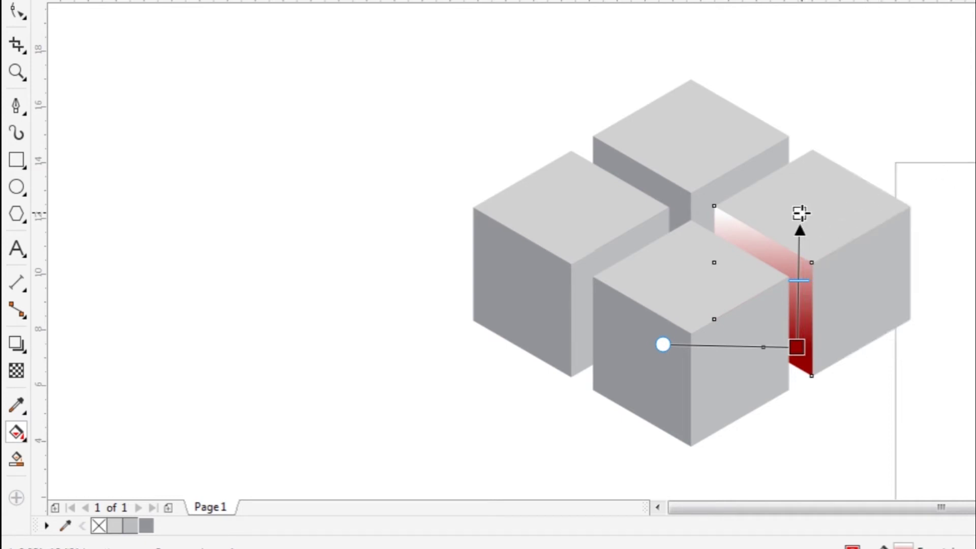
# Set the gradient's upper colour node to bright red and stretch the fill upward beyond the face's upper edge
pyautogui.moveTo(798, 213); pyautogui.dragTo(798, 248)
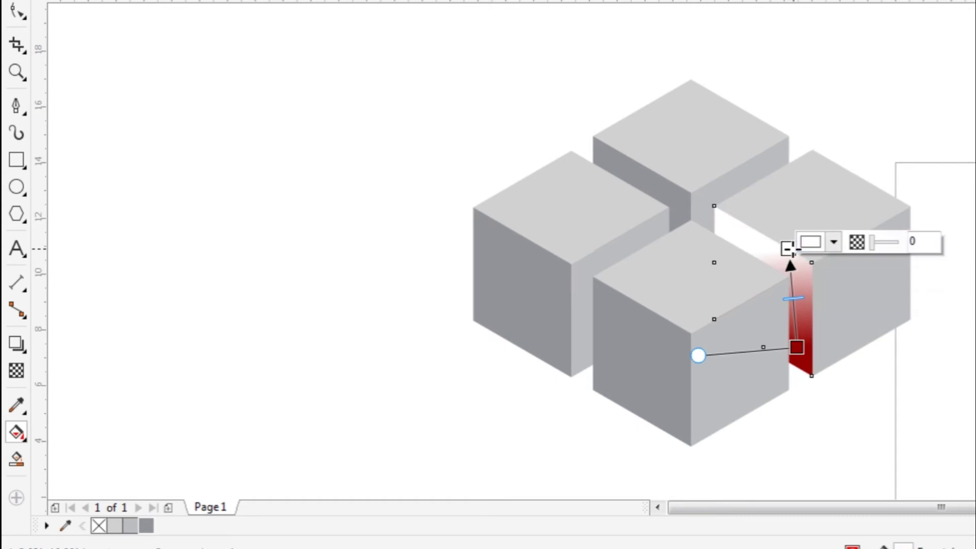
pyautogui.click(827, 247)
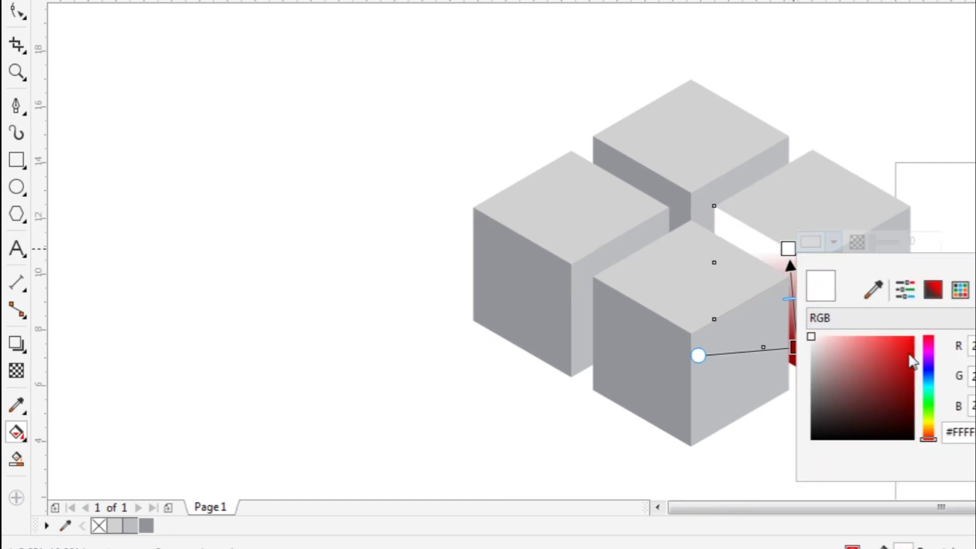
pyautogui.click(913, 338)
pyautogui.press('Return')
pyautogui.moveTo(856, 271); pyautogui.dragTo(788, 176)
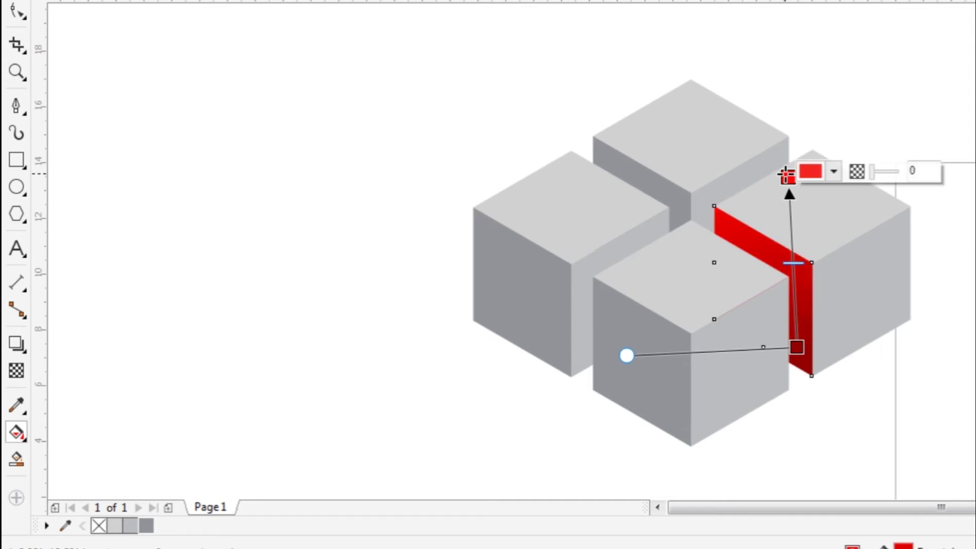
pyautogui.click(885, 141)
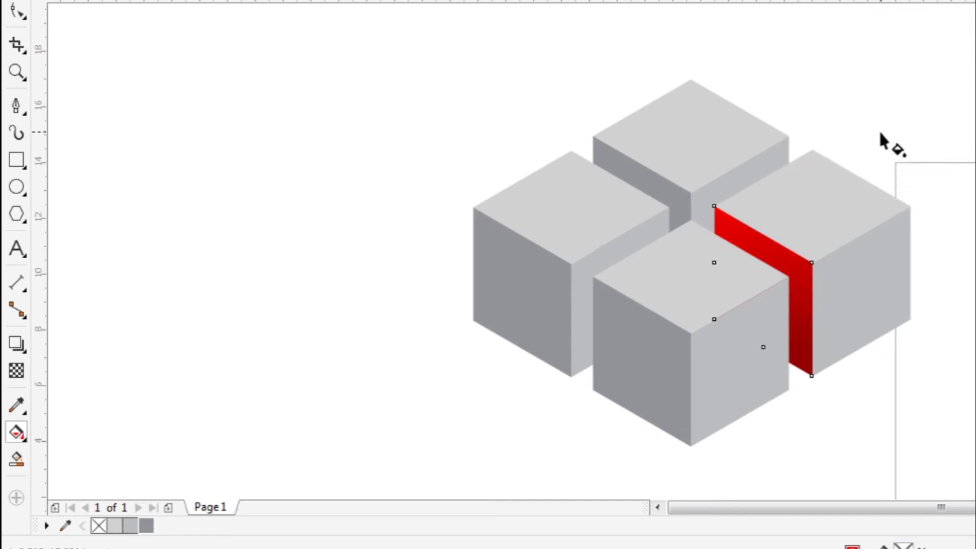
# Shorten and tilt the red gradient on the right cube's left face so its end node sits near the face's upper edge
pyautogui.click(800, 282)
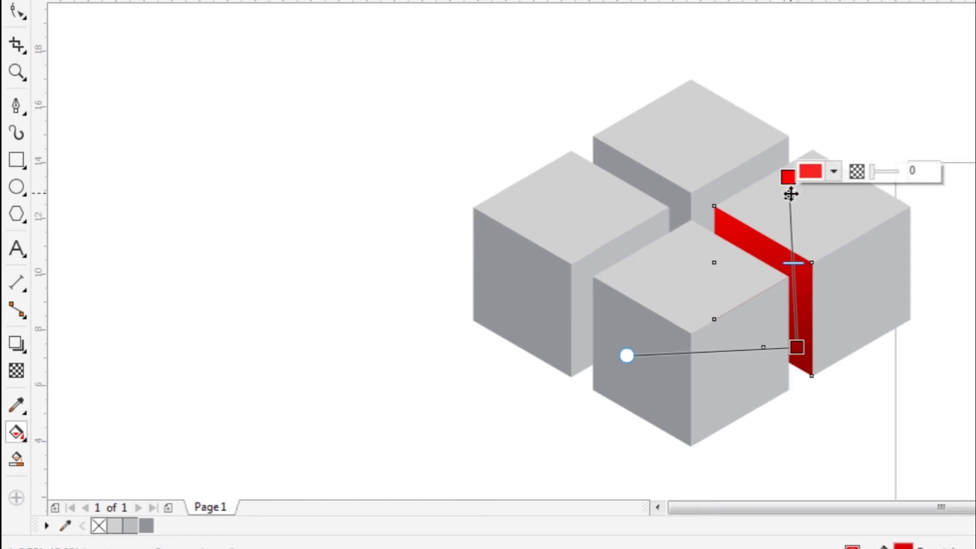
pyautogui.moveTo(791, 193); pyautogui.dragTo(791, 221)
pyautogui.moveTo(796, 375); pyautogui.dragTo(766, 337)
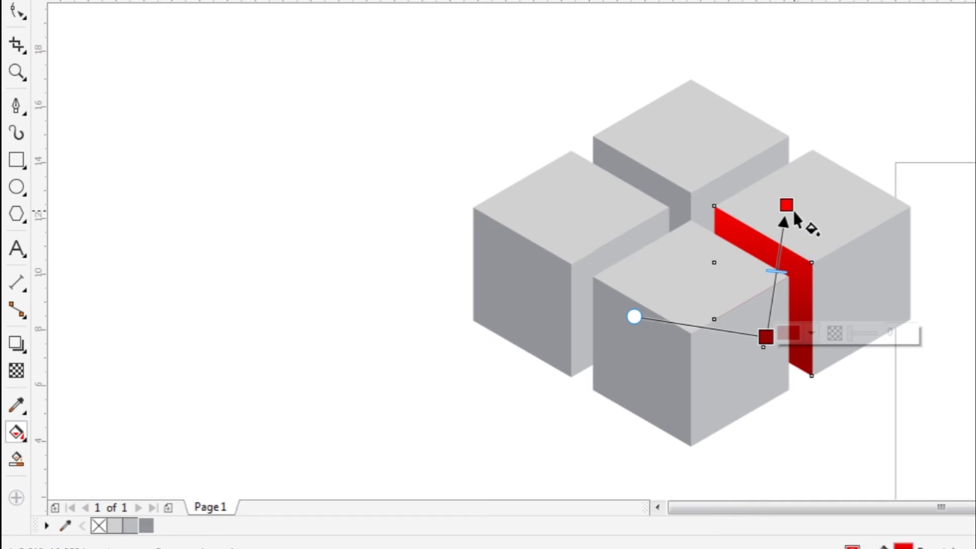
pyautogui.moveTo(786, 205); pyautogui.dragTo(787, 248)
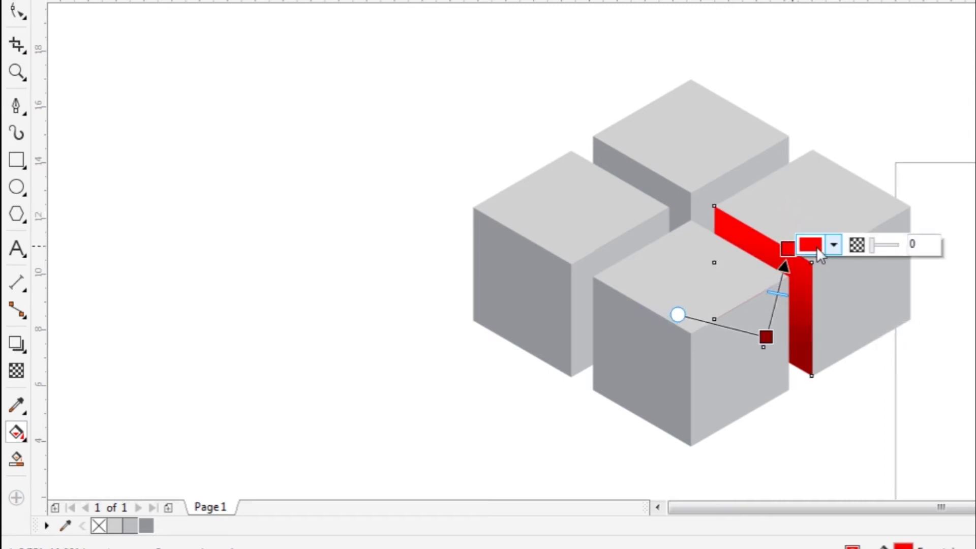
pyautogui.moveTo(765, 337)
pyautogui.mouseDown()
pyautogui.moveTo(740, 333)
pyautogui.moveTo(750, 322)
pyautogui.moveTo(756, 330)
pyautogui.mouseUp()
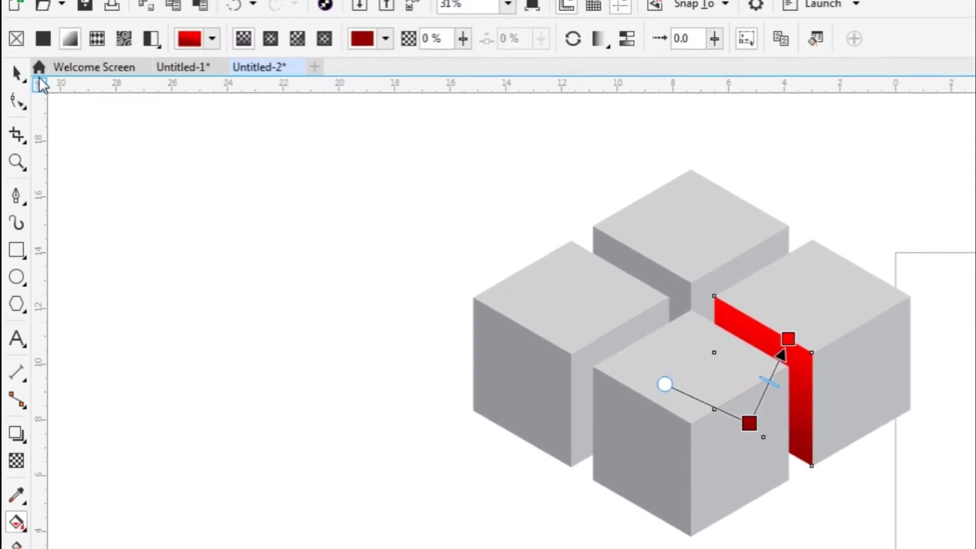
# Copy the red gradient from the right cube's left face onto the rear cube's right face
pyautogui.click(735, 277)
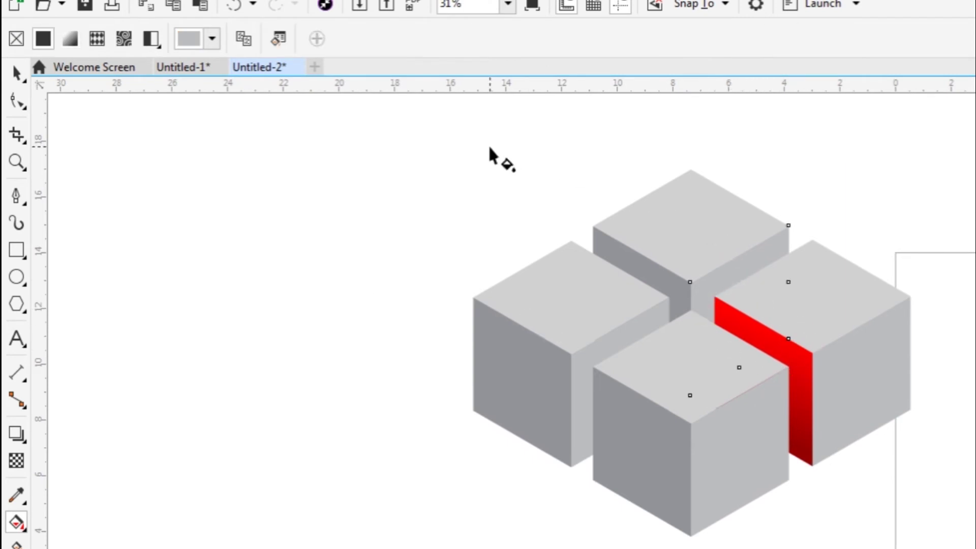
pyautogui.click(244, 39)
pyautogui.click(738, 324)
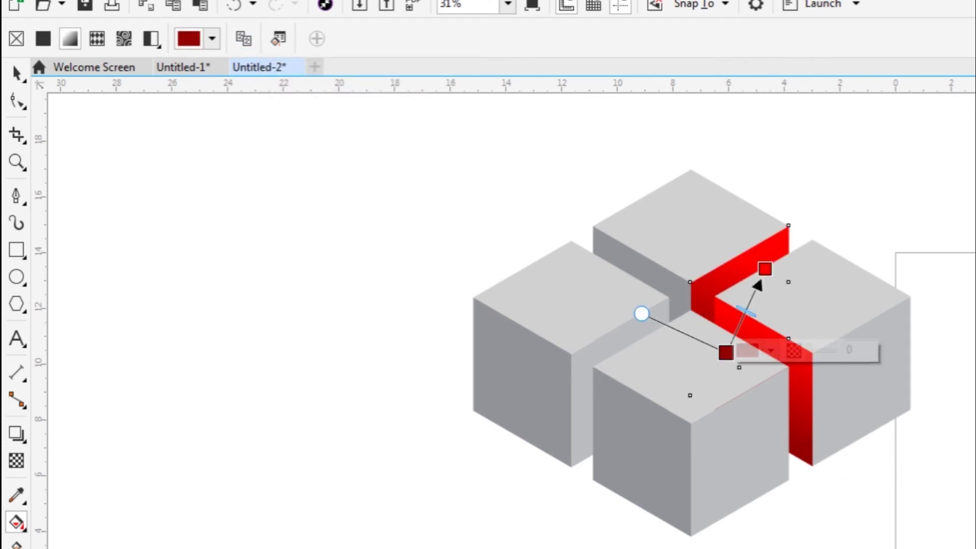
pyautogui.hscroll(2, 512, 321)
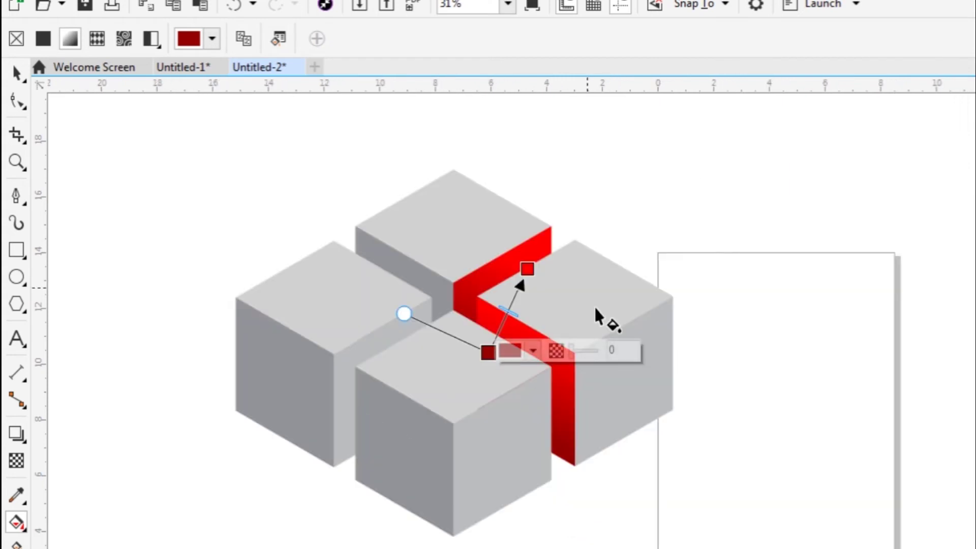
# Copy the red gradient onto the rear cube's left face and tilt it to run from the inner lower corner toward the upper left
pyautogui.click(436, 283)
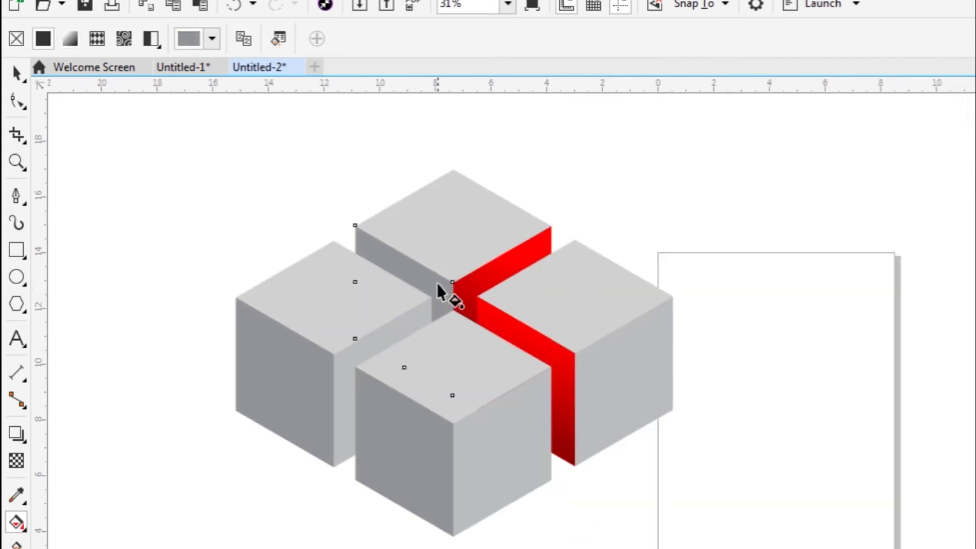
pyautogui.click(244, 41)
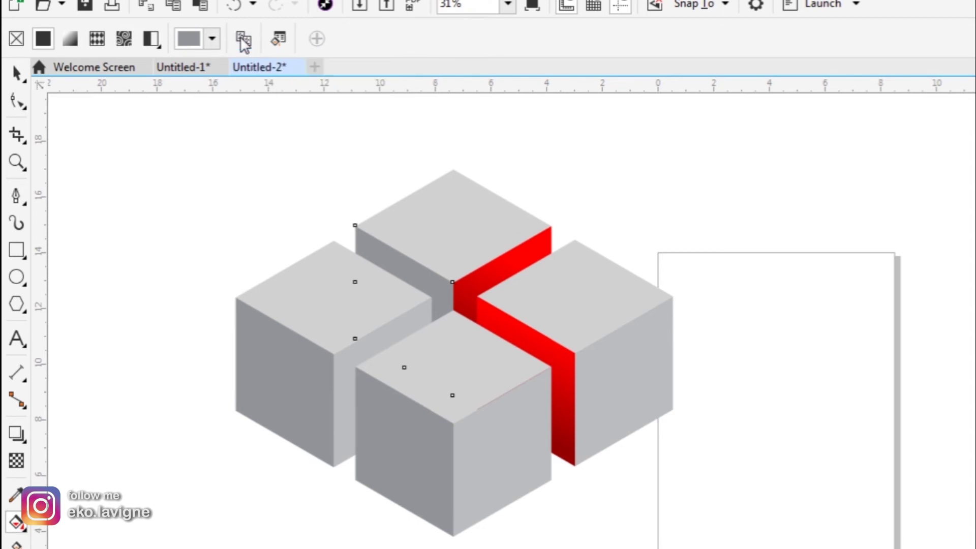
pyautogui.click(492, 331)
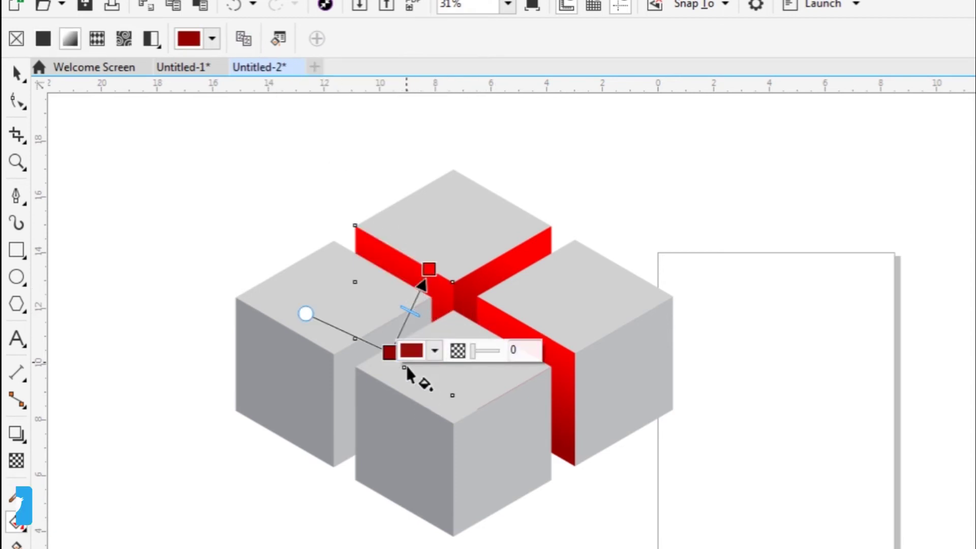
pyautogui.moveTo(389, 352); pyautogui.dragTo(430, 353)
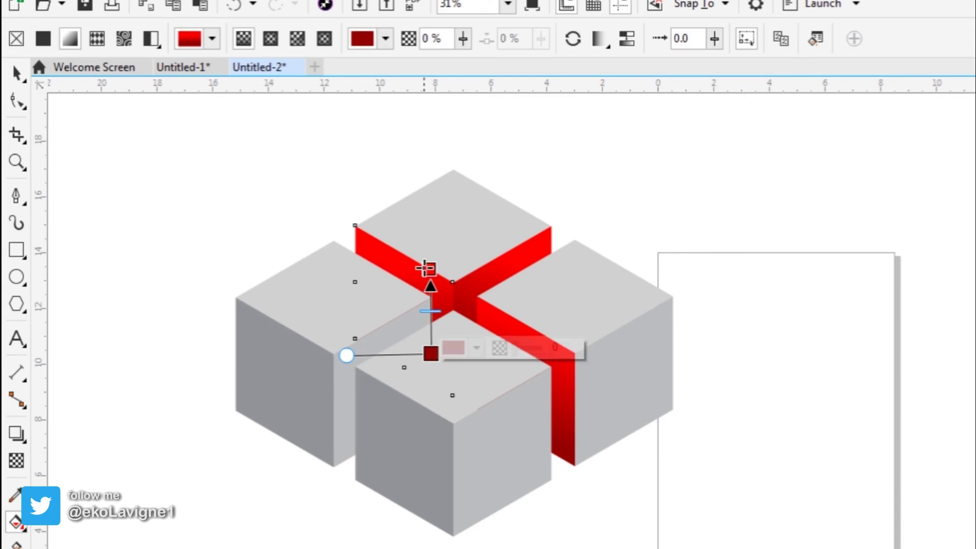
pyautogui.moveTo(426, 268); pyautogui.dragTo(408, 258)
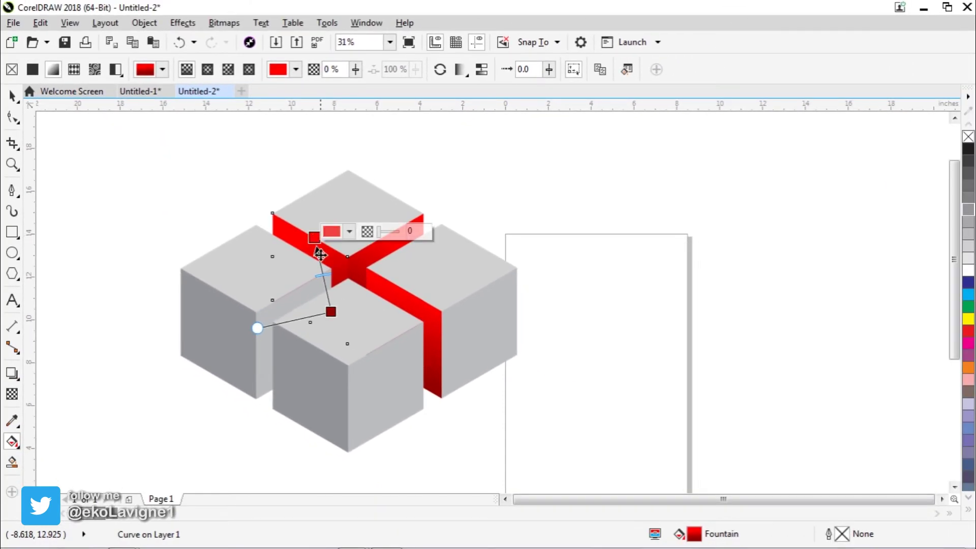
# Copy the red gradient onto the left cube's right face and tilt it toward the upper left, darkening the lower part
pyautogui.click(292, 303)
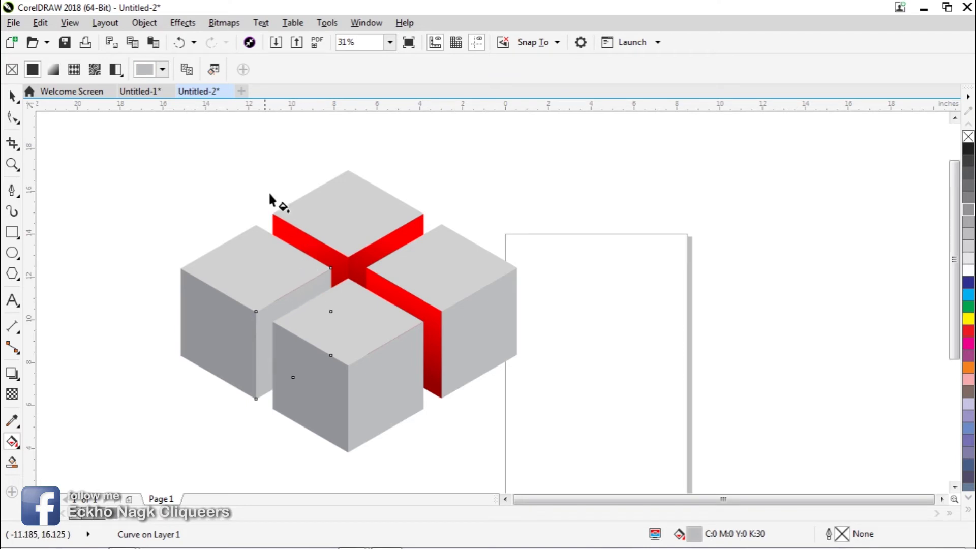
pyautogui.click(189, 71)
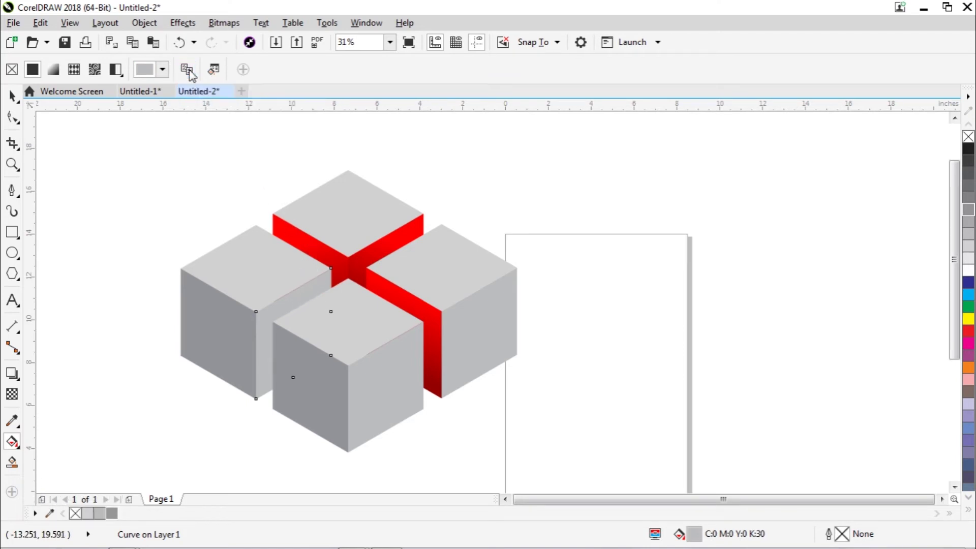
pyautogui.click(375, 288)
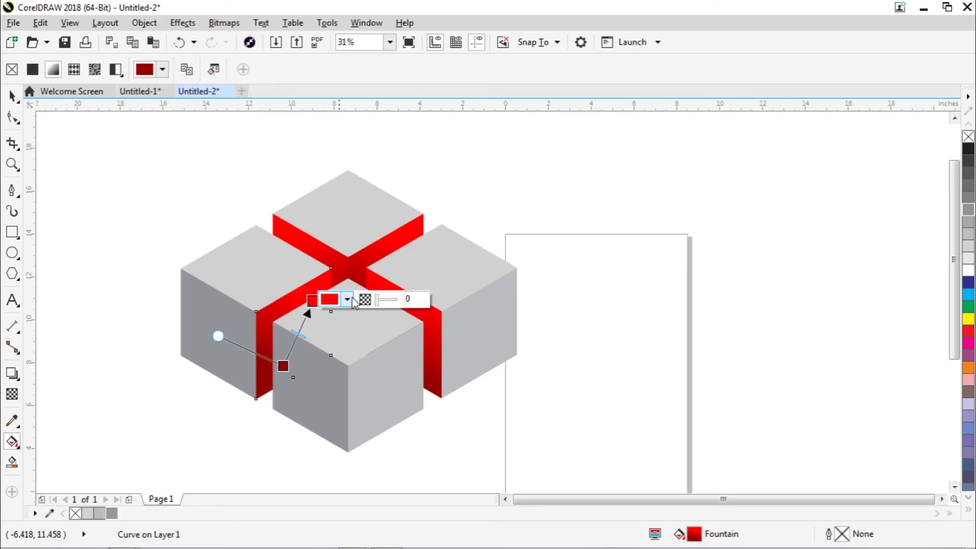
pyautogui.moveTo(320, 367); pyautogui.dragTo(293, 299)
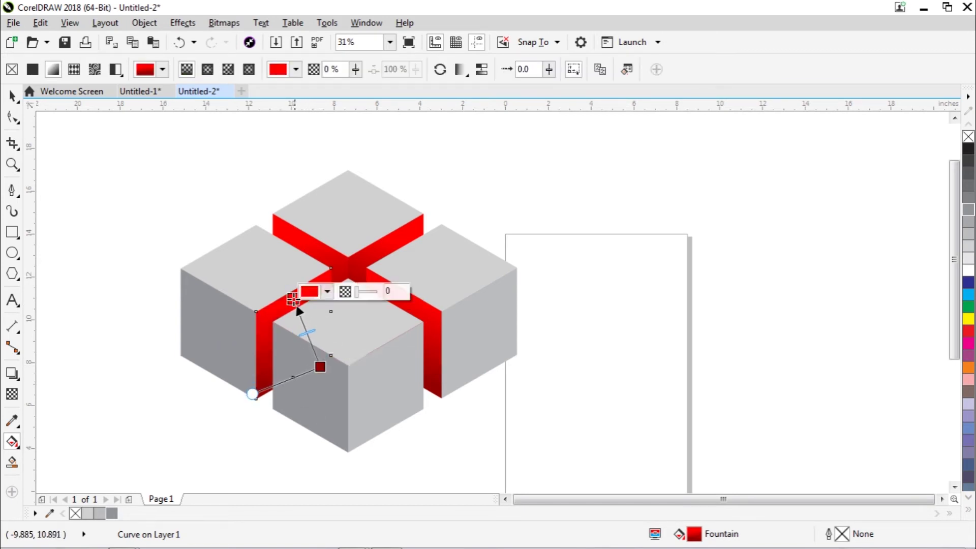
pyautogui.moveTo(320, 370); pyautogui.dragTo(317, 372)
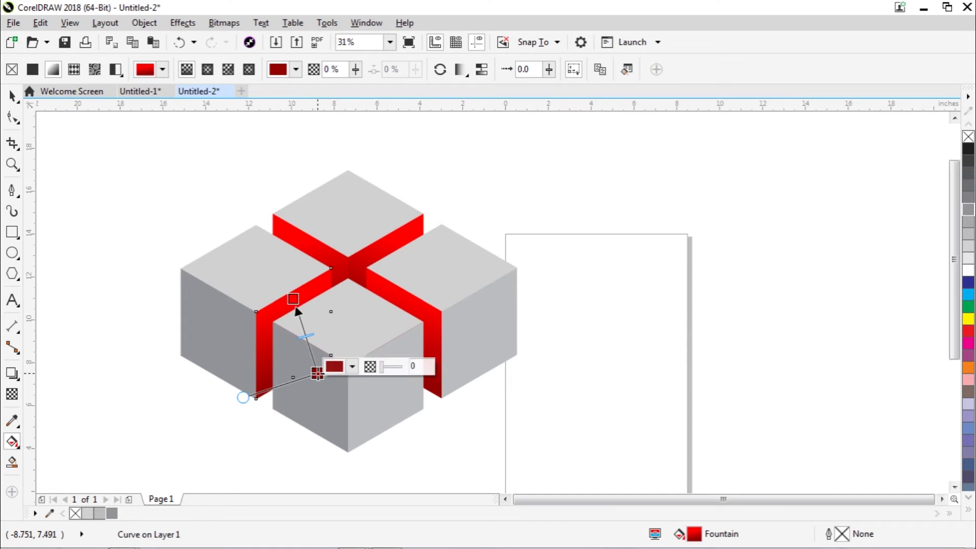
# Select all faces of the four cubes with the Pick tool and group them
pyautogui.click(12, 95)
pyautogui.click(524, 389)
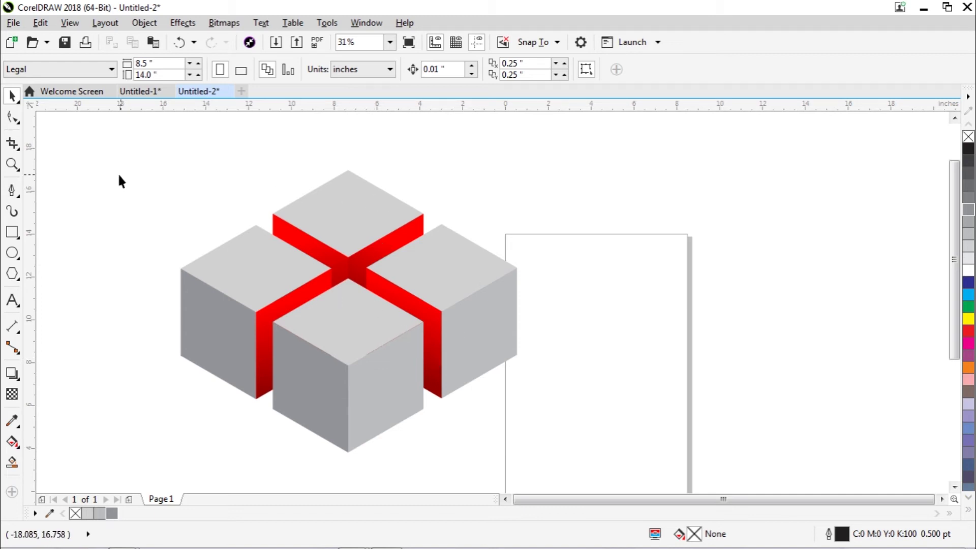
pyautogui.moveTo(114, 148); pyautogui.dragTo(553, 464)
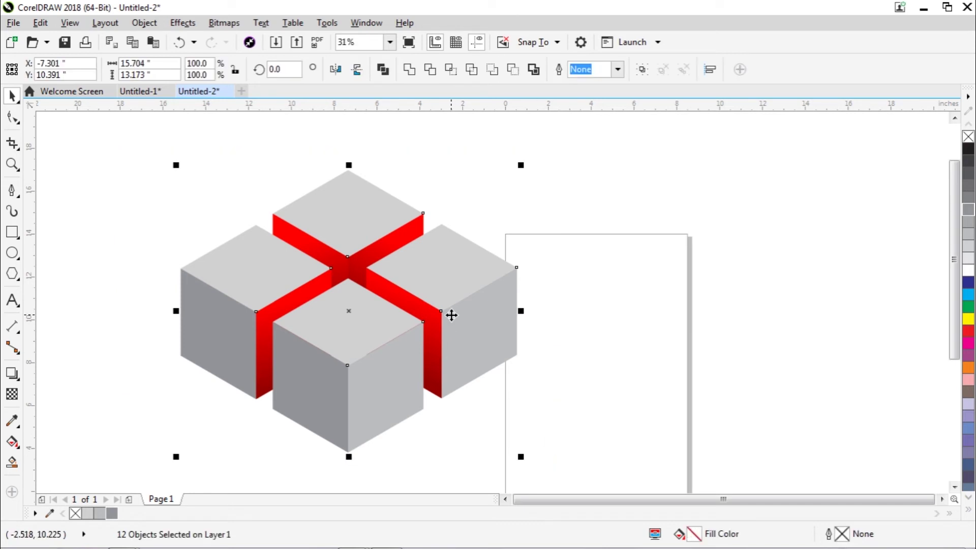
pyautogui.rightClick(465, 320)
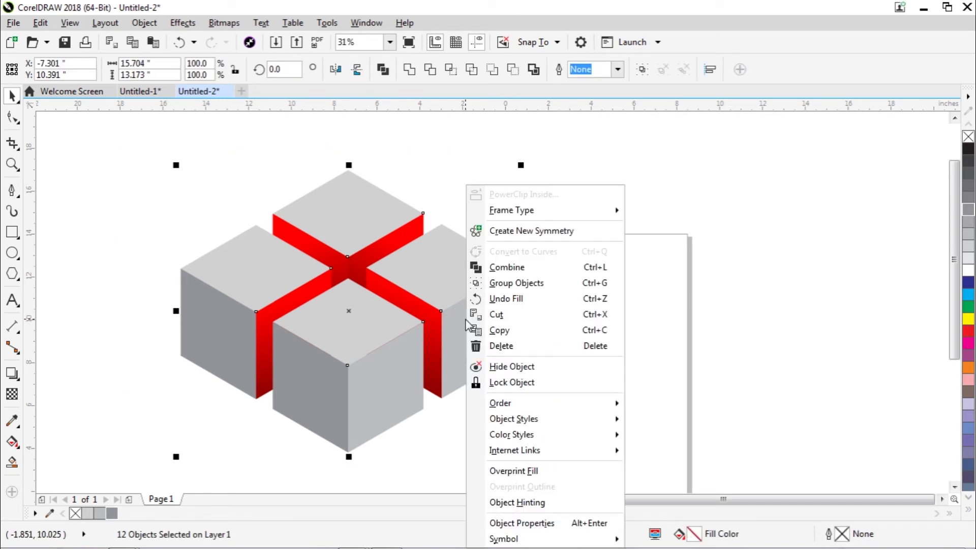
pyautogui.click(502, 283)
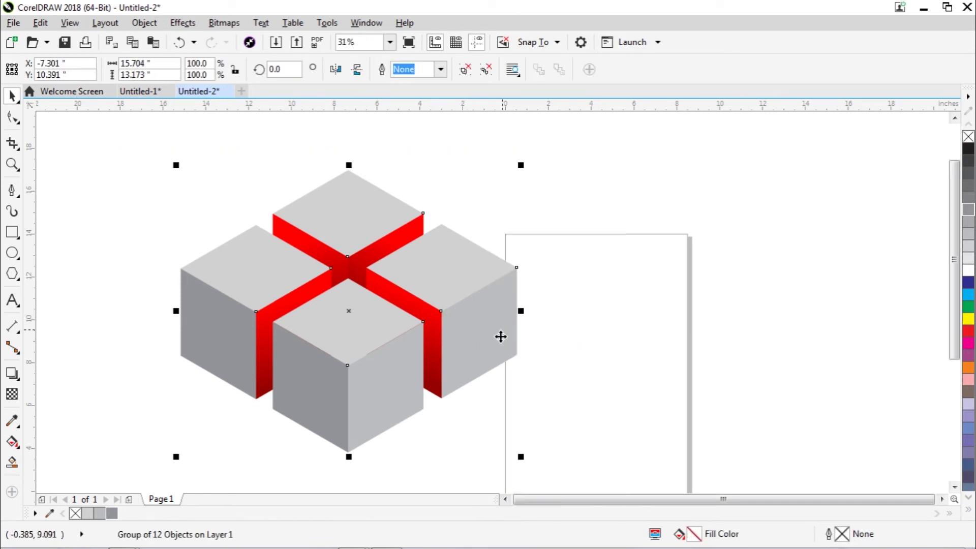
# Duplicate the four-cube group with copy and paste, and move the copy straight down to about Y 5.025 in
pyautogui.rightClick(451, 277)
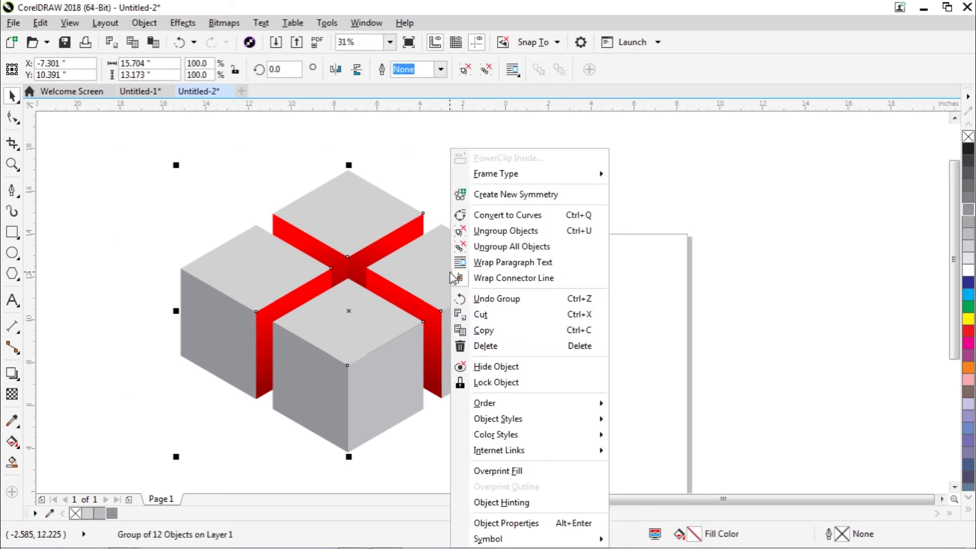
pyautogui.click(487, 330)
pyautogui.rightClick(585, 310)
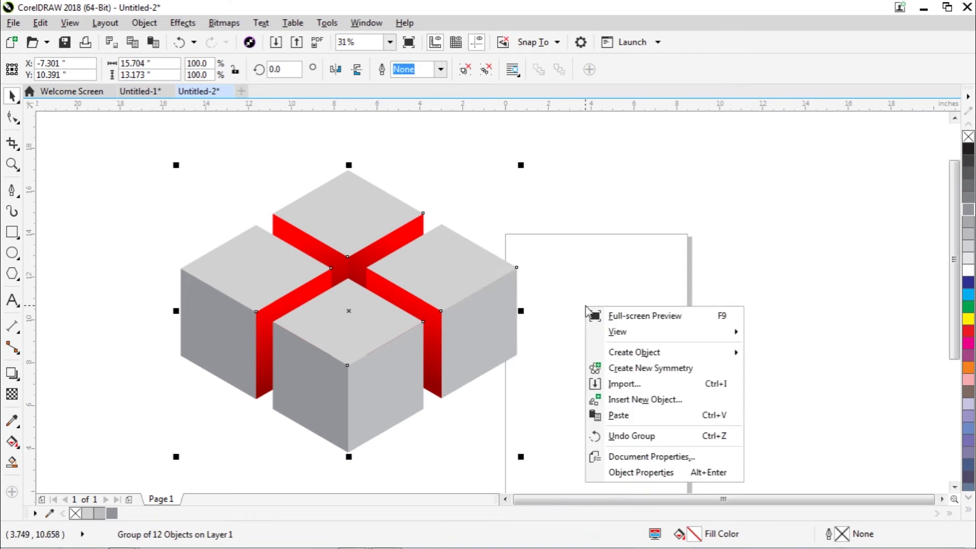
pyautogui.click(630, 415)
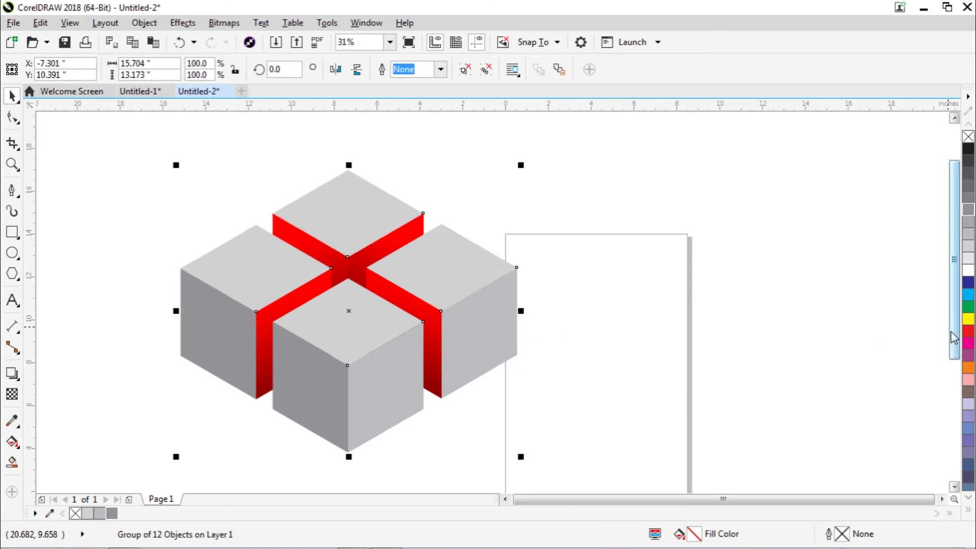
pyautogui.moveTo(954, 335); pyautogui.dragTo(955, 376)
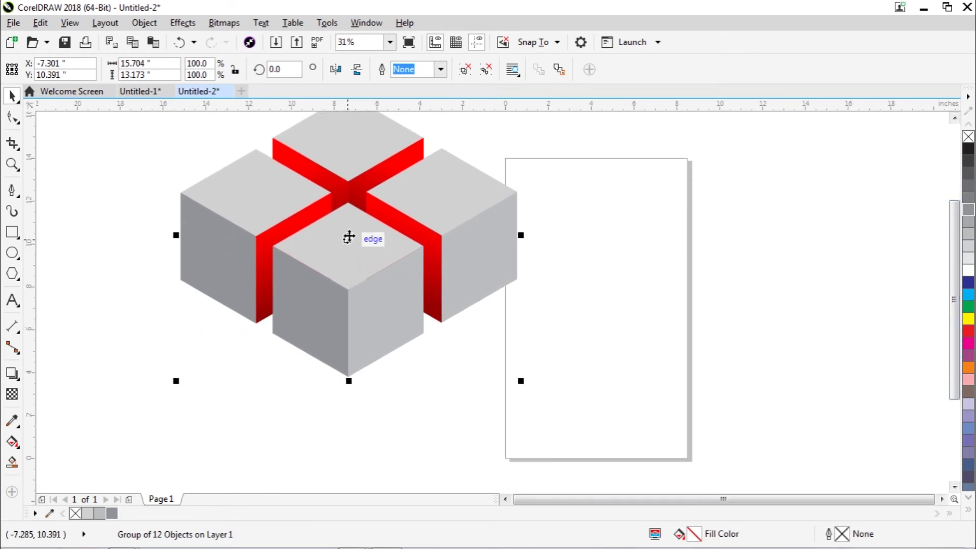
pyautogui.moveTo(349, 235); pyautogui.dragTo(348, 349)
# Send the lower copy of the cube group to the back of the page
pyautogui.rightClick(357, 356)
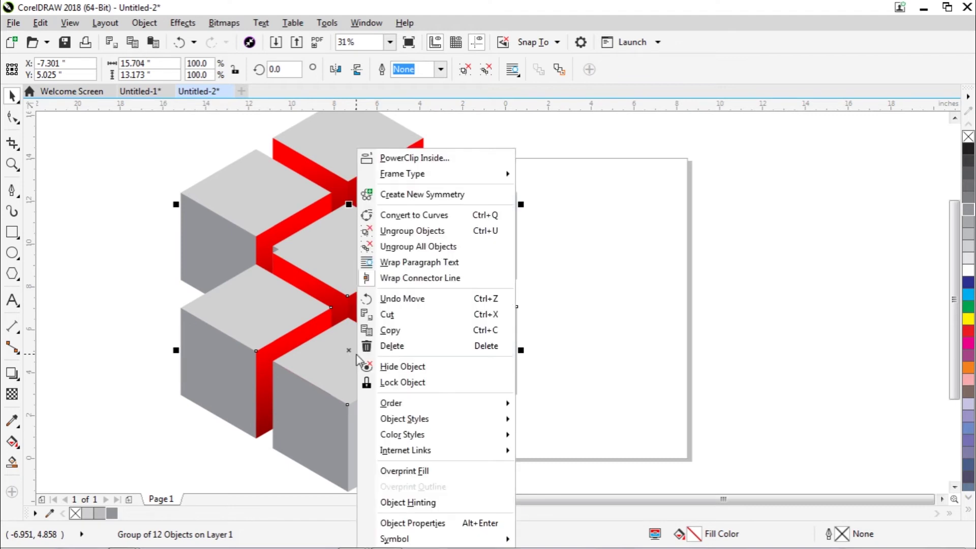
pyautogui.moveTo(392, 405)
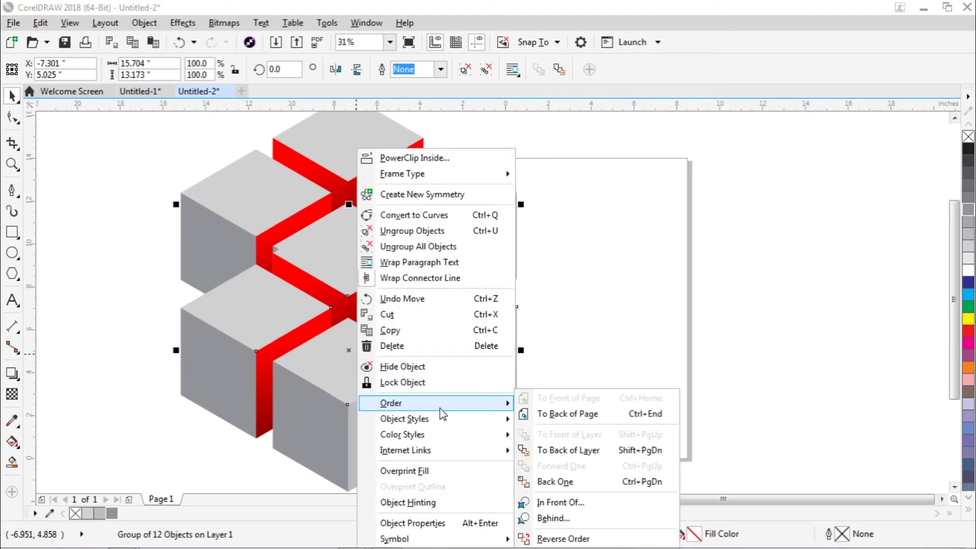
pyautogui.click(534, 416)
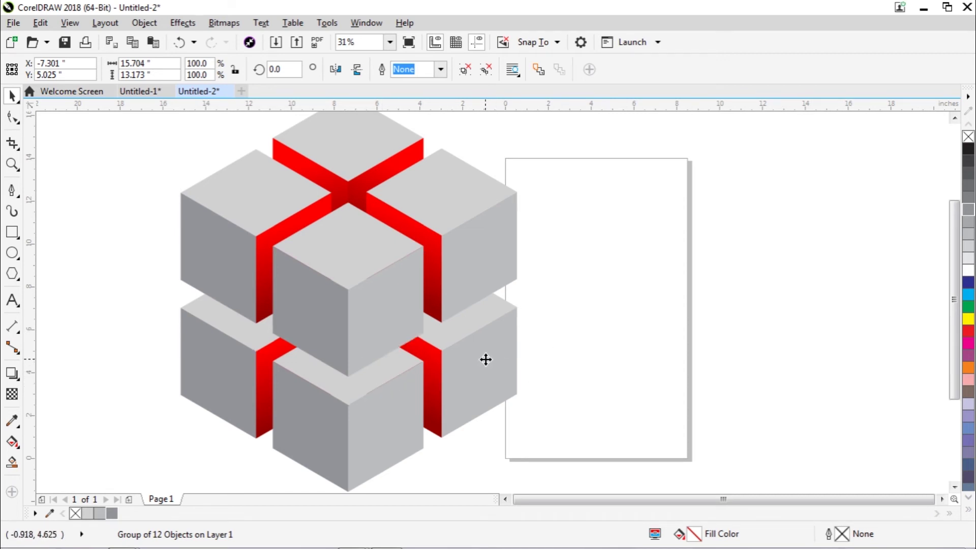
# Ungroup the lower cube group into its separate faces and clear the selection
pyautogui.click(486, 359)
pyautogui.click(565, 347)
pyautogui.click(480, 353)
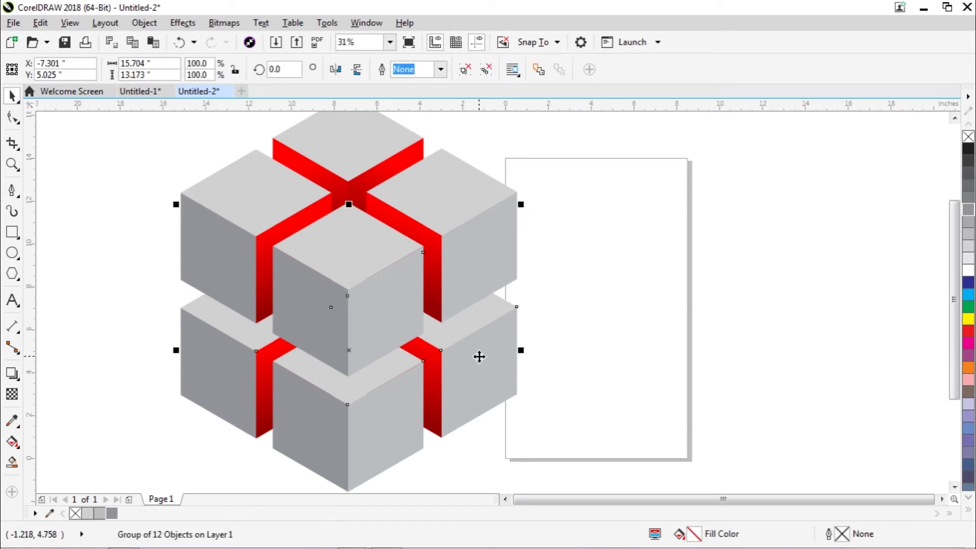
pyautogui.rightClick(479, 356)
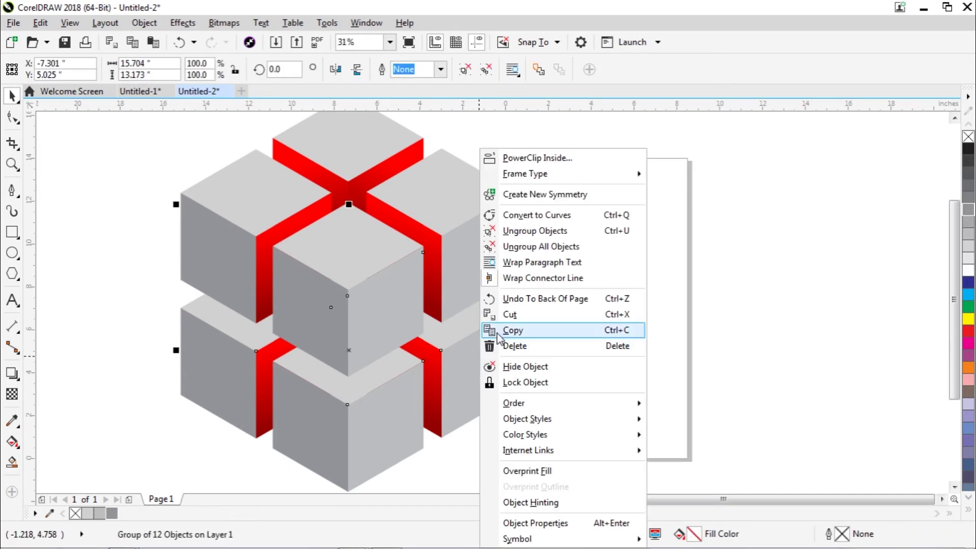
pyautogui.click(523, 231)
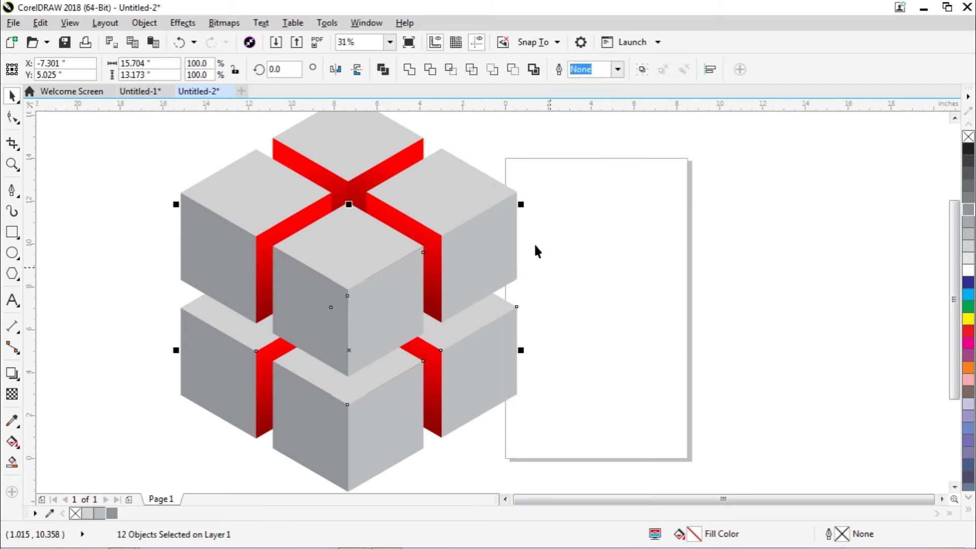
pyautogui.click(553, 320)
pyautogui.moveTo(482, 321); pyautogui.dragTo(535, 315)
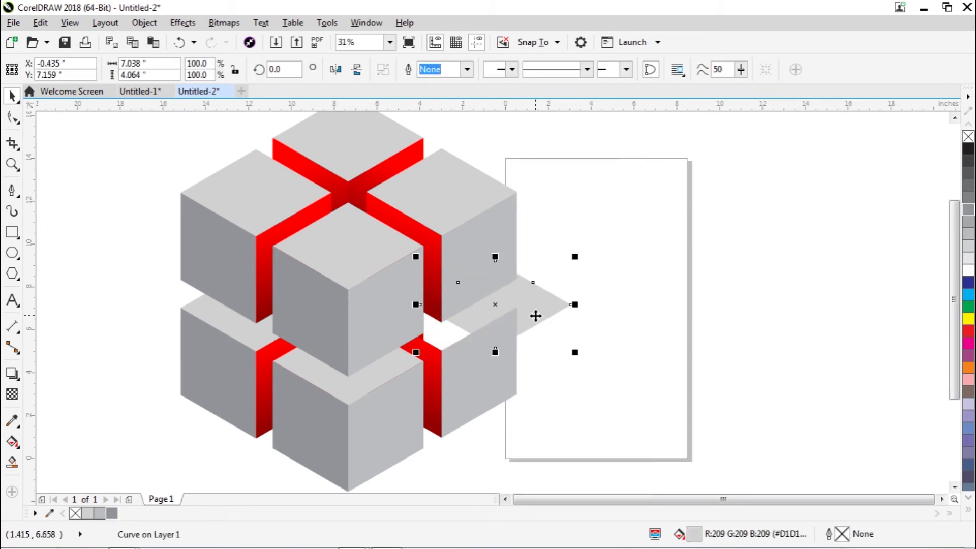
pyautogui.hotkey('ctrl', 'z')
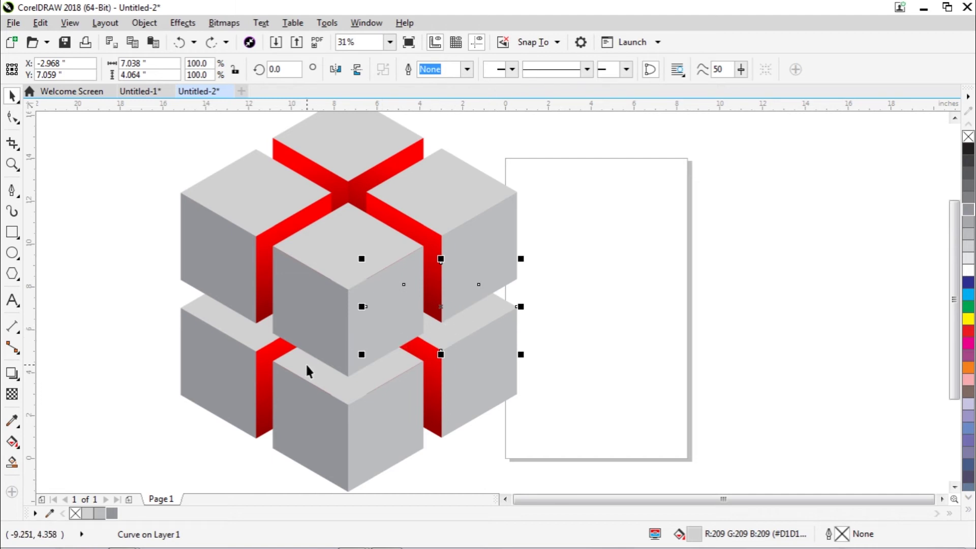
pyautogui.moveTo(265, 339); pyautogui.dragTo(225, 344)
pyautogui.hotkey('ctrl', 'z')
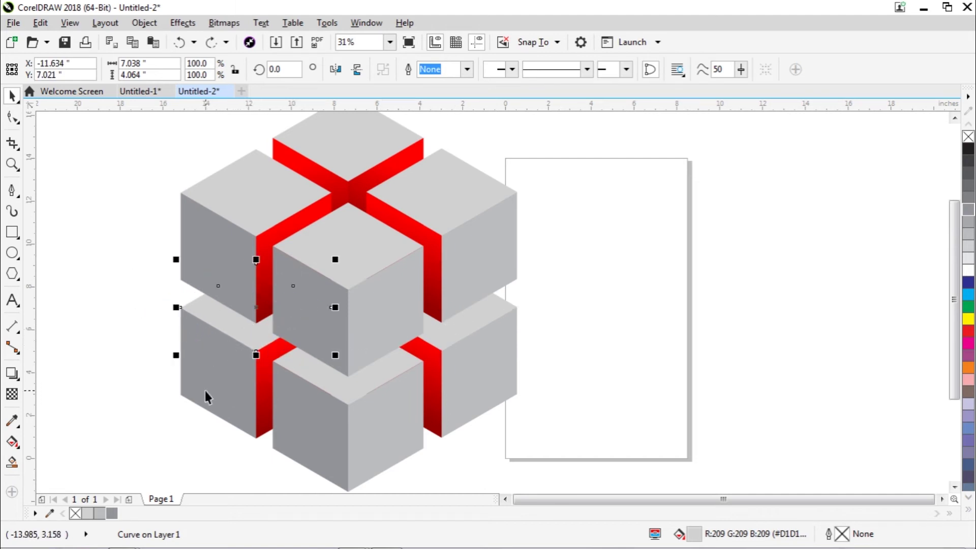
# Redirect the red gradient on the lower left cube's right face to run from dark at the inner side toward the face's upper left corner
pyautogui.click(268, 393)
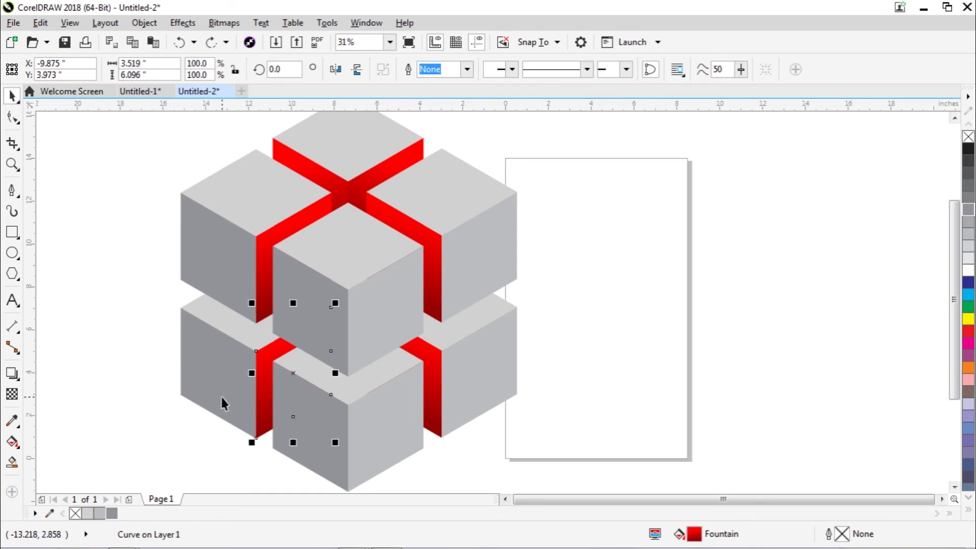
pyautogui.click(14, 443)
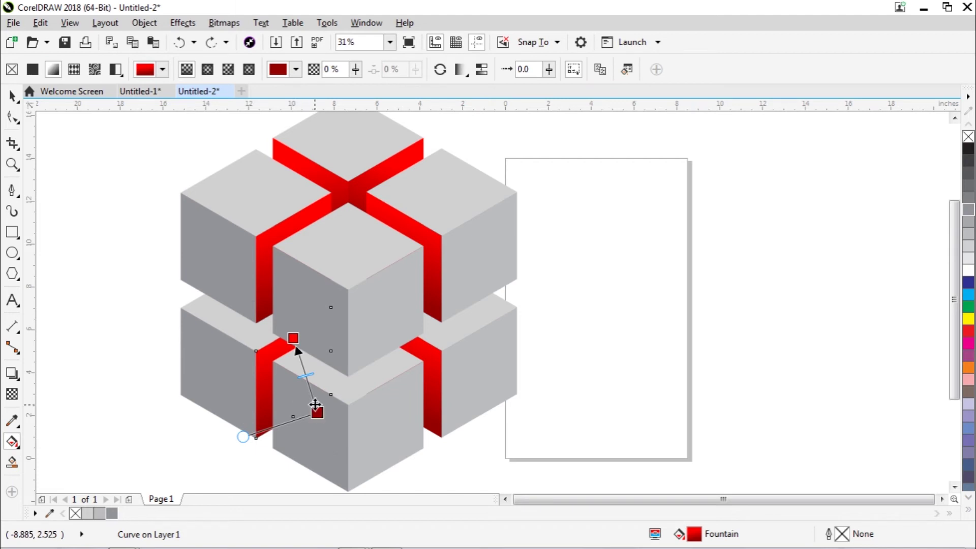
pyautogui.moveTo(318, 412); pyautogui.dragTo(317, 370)
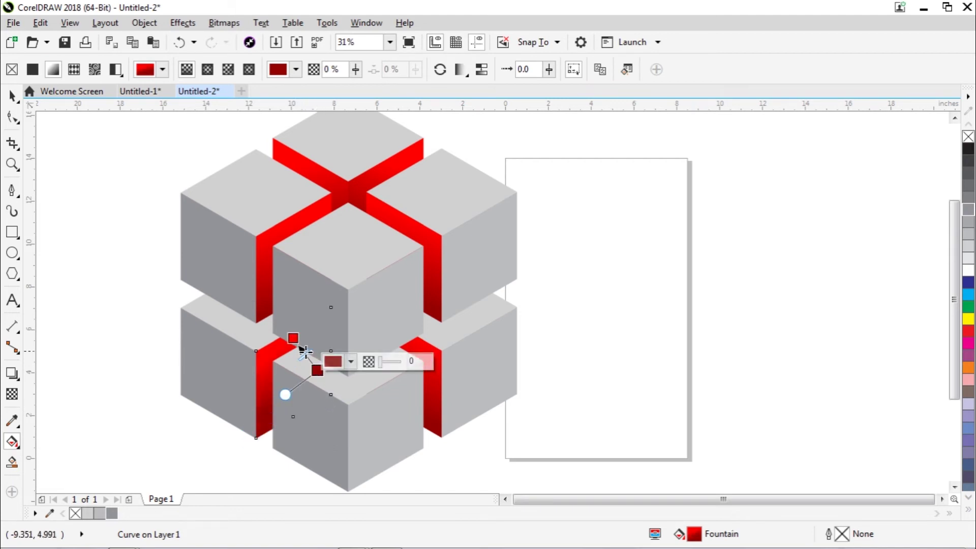
pyautogui.moveTo(294, 339); pyautogui.dragTo(246, 355)
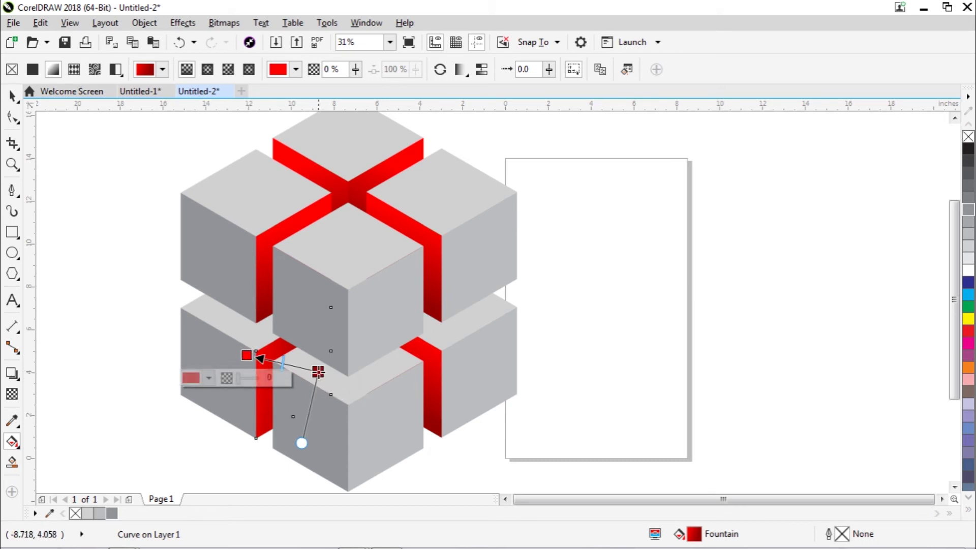
pyautogui.moveTo(317, 370); pyautogui.dragTo(318, 376)
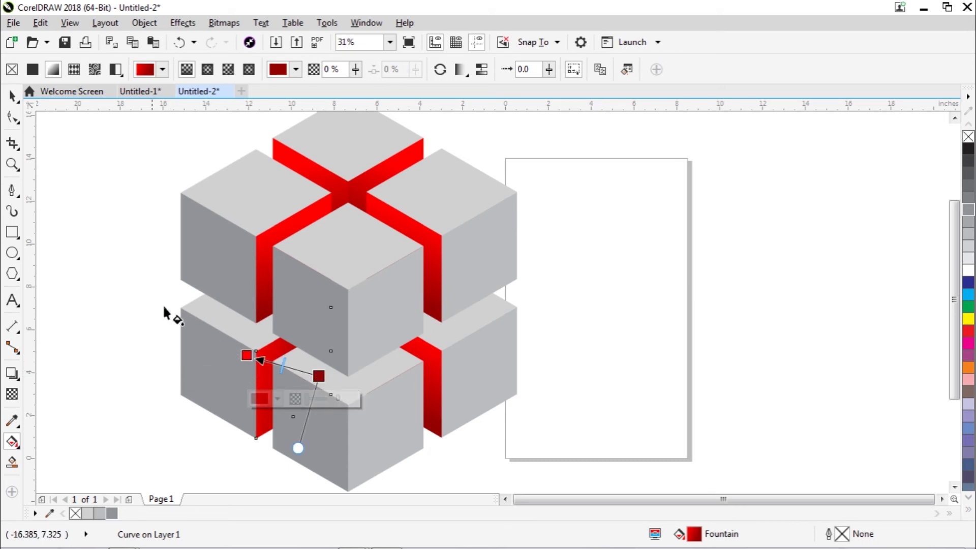
pyautogui.moveTo(246, 354); pyautogui.dragTo(251, 354)
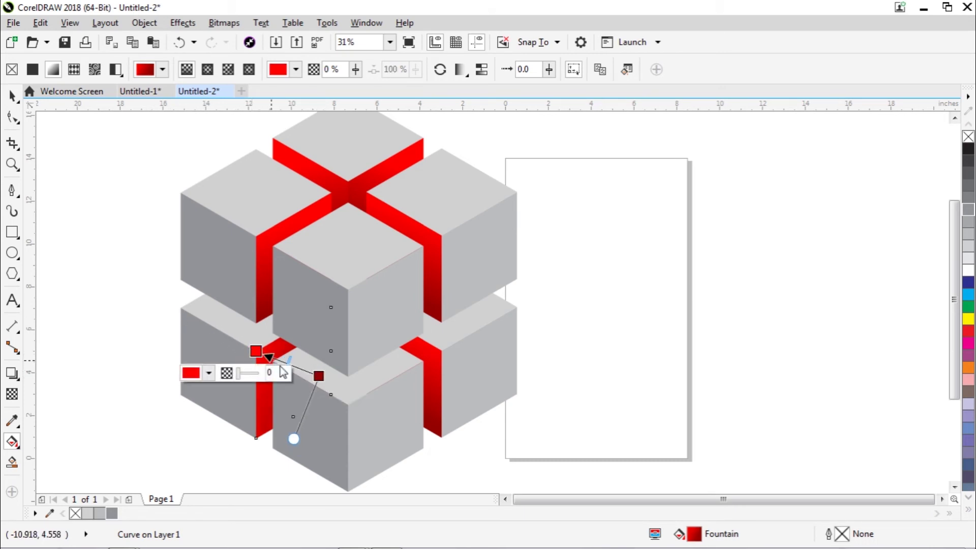
pyautogui.click(12, 96)
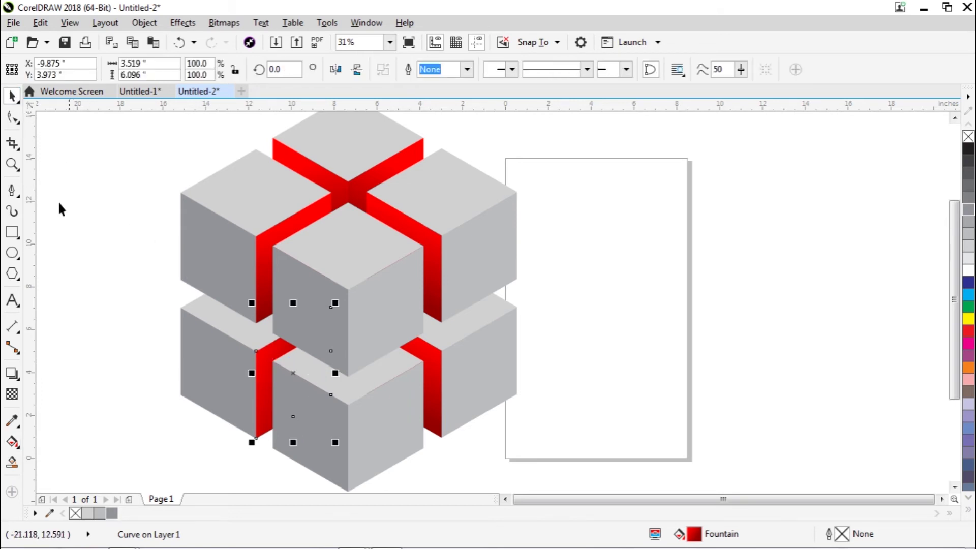
pyautogui.click(57, 200)
# Copy the red gradient onto the lower left cube's top face and set it to run from dark inside to bright red at the outer left corner
pyautogui.moveTo(265, 344); pyautogui.dragTo(212, 319)
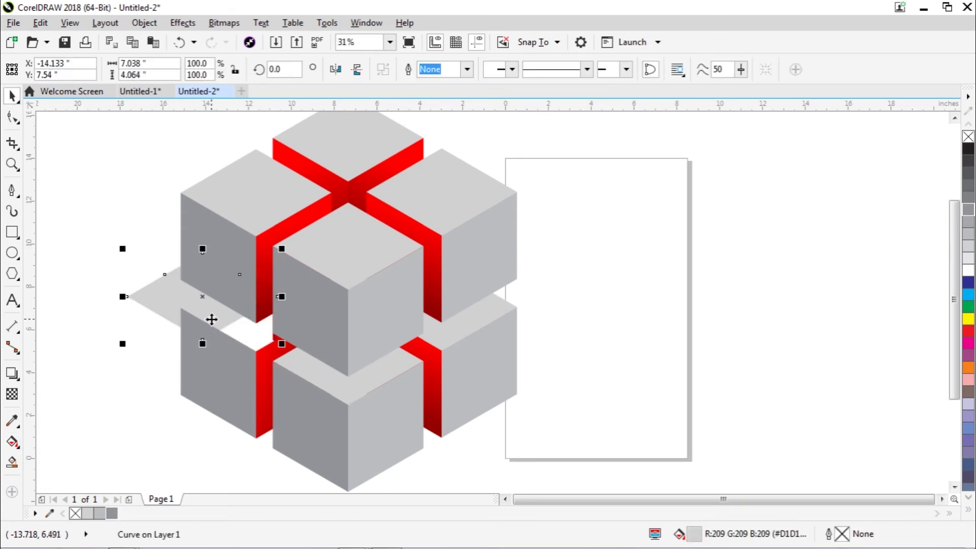
pyautogui.hotkey('ctrl', 'z')
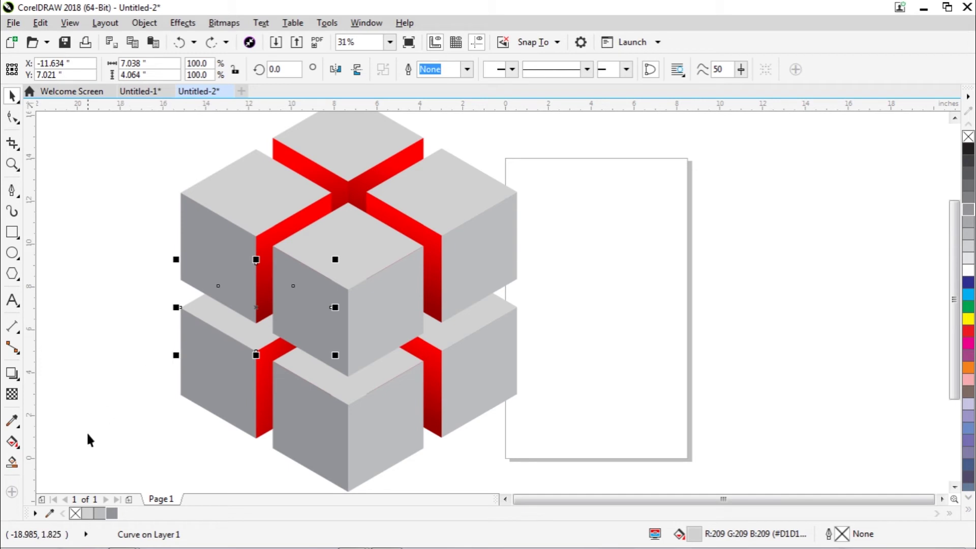
pyautogui.click(13, 442)
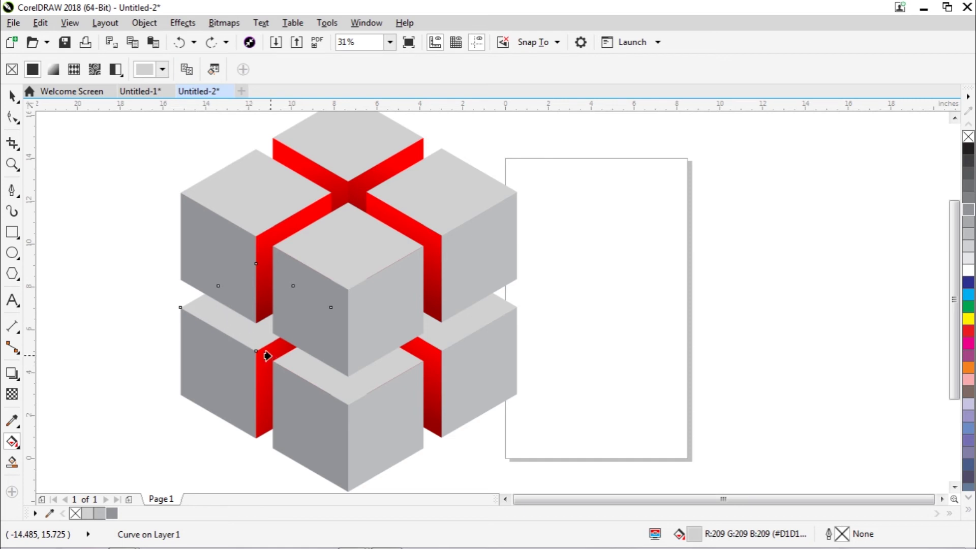
pyautogui.click(267, 356)
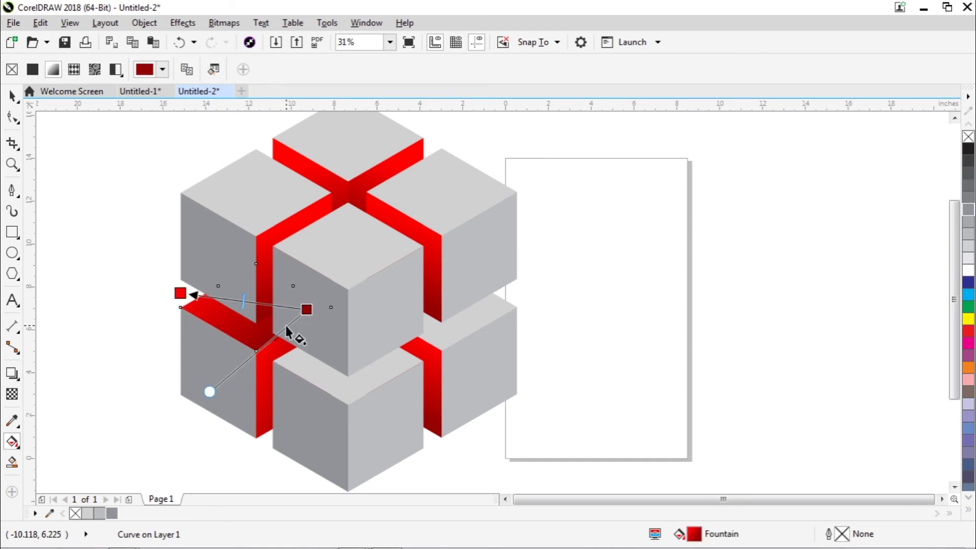
pyautogui.moveTo(180, 293); pyautogui.dragTo(193, 300)
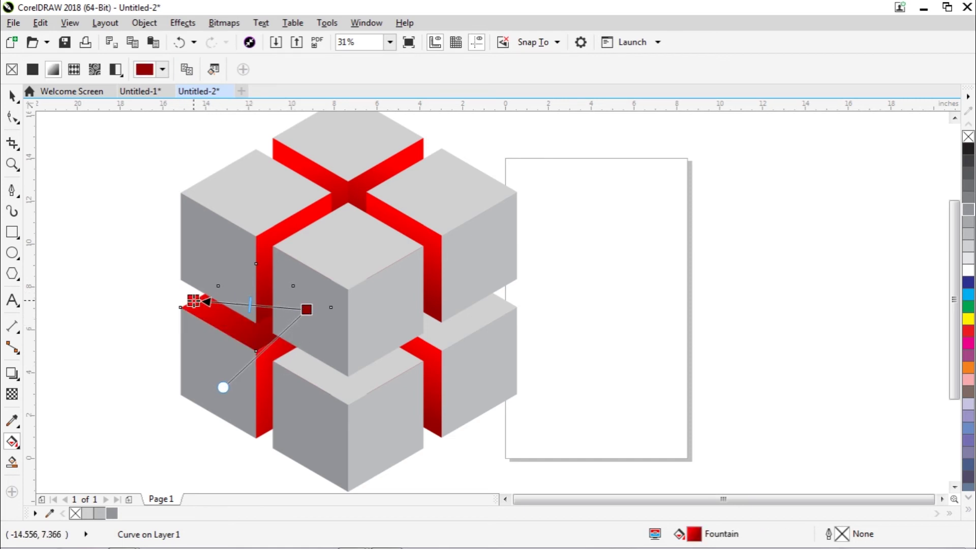
pyautogui.moveTo(306, 309); pyautogui.dragTo(317, 315)
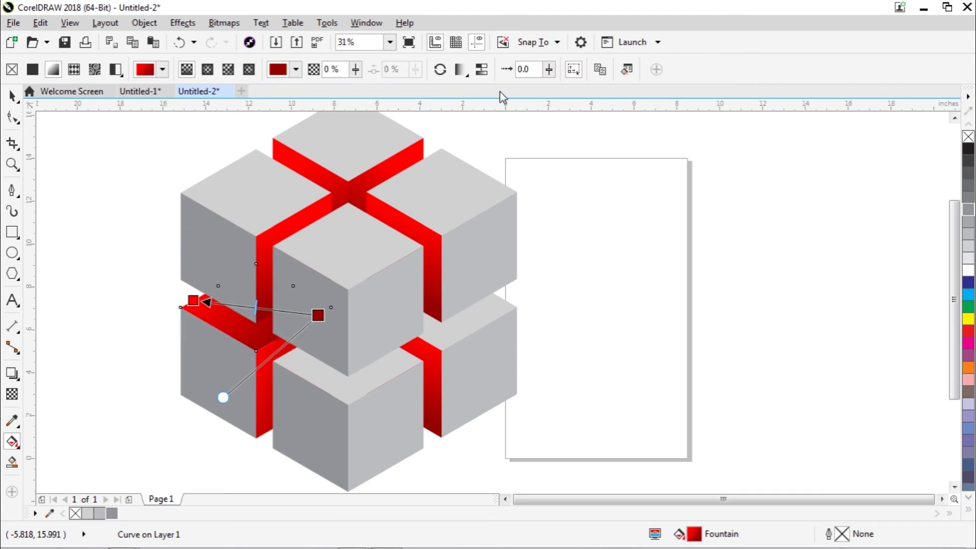
# Copy the red gradient onto the lower front cube's top face and set it to run from dark at the back down to bright red at the front corner
pyautogui.click(379, 363)
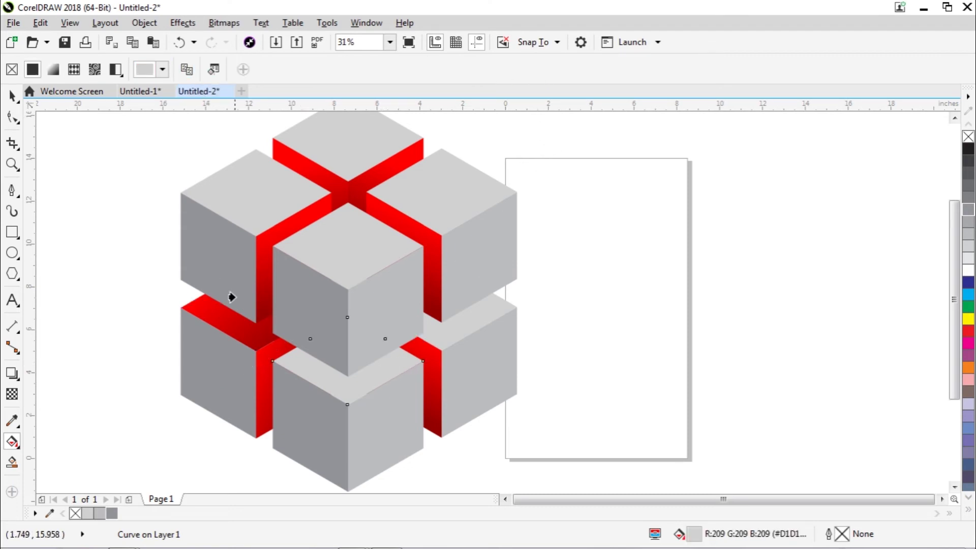
pyautogui.click(248, 330)
pyautogui.moveTo(410, 372); pyautogui.dragTo(366, 313)
pyautogui.moveTo(284, 356); pyautogui.dragTo(331, 409)
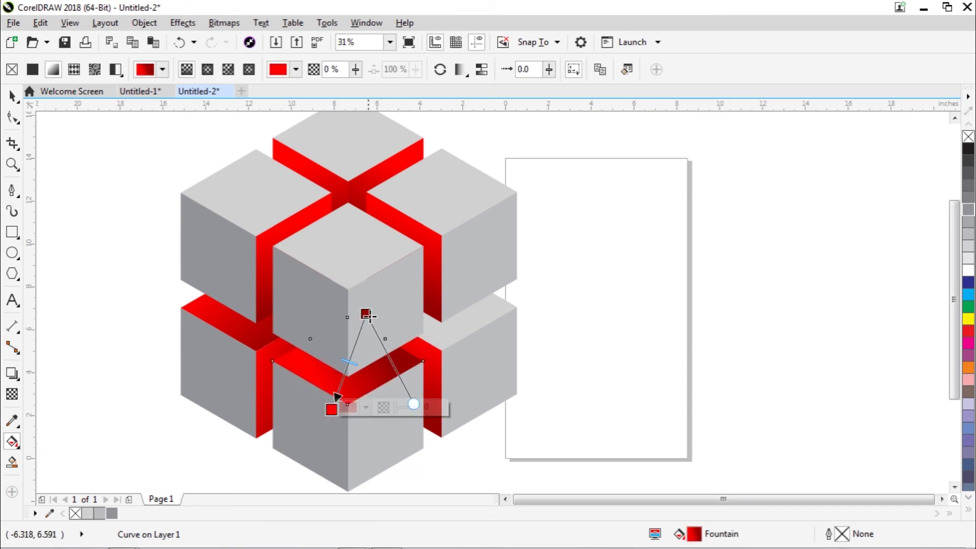
pyautogui.moveTo(366, 314); pyautogui.dragTo(331, 326)
pyautogui.moveTo(392, 382); pyautogui.dragTo(409, 323)
pyautogui.moveTo(331, 328); pyautogui.dragTo(330, 336)
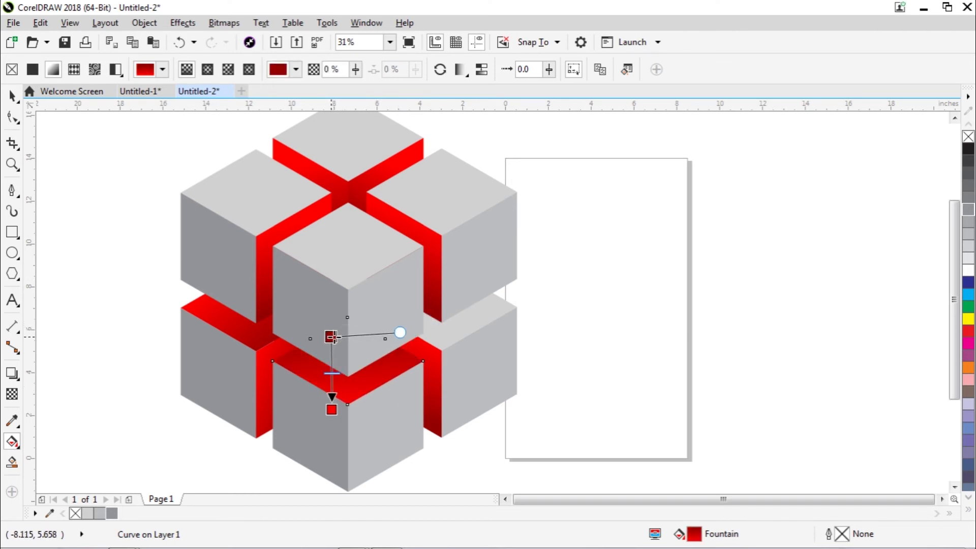
pyautogui.moveTo(331, 409); pyautogui.dragTo(341, 395)
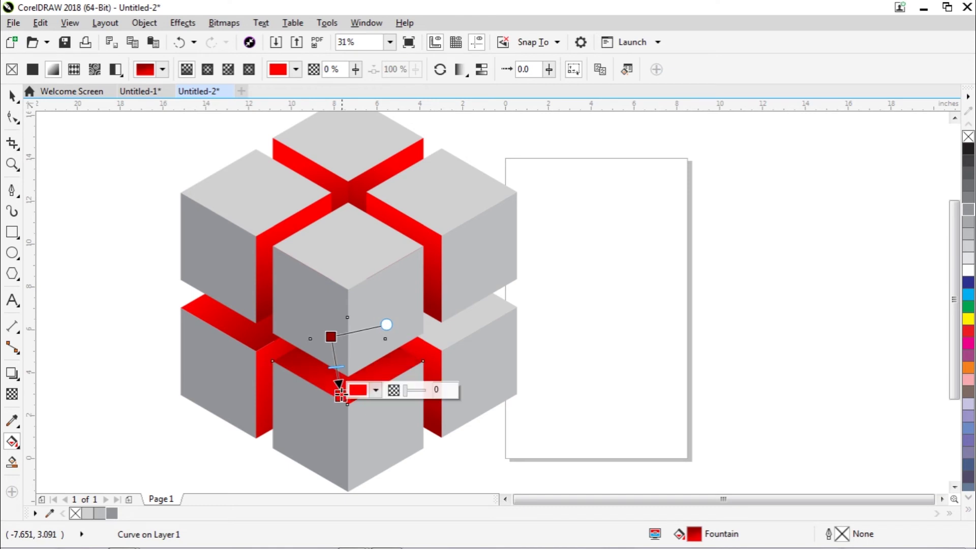
pyautogui.moveTo(331, 336); pyautogui.dragTo(347, 333)
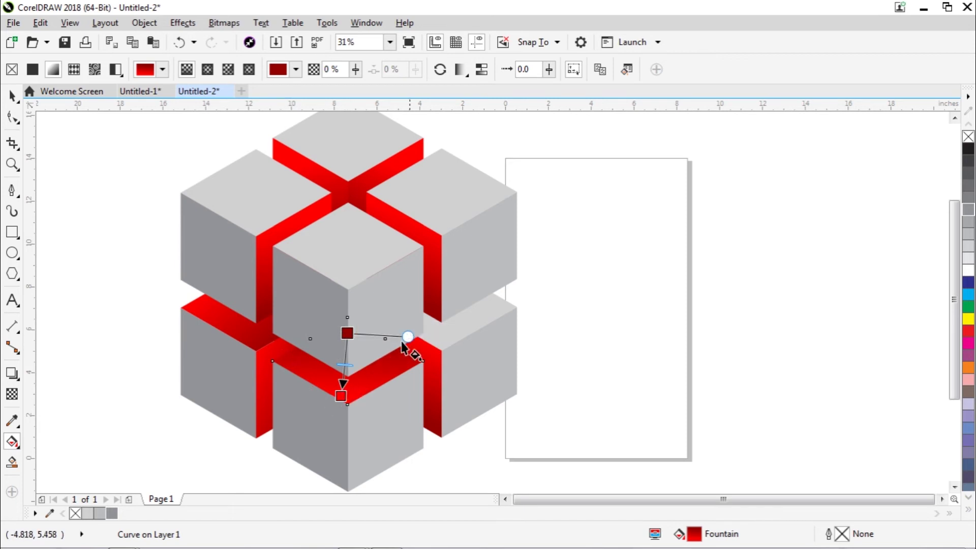
# Copy the red gradient onto the lower right cube's top face and set it to run from dark inside to bright red at the outer right corner
pyautogui.click(448, 327)
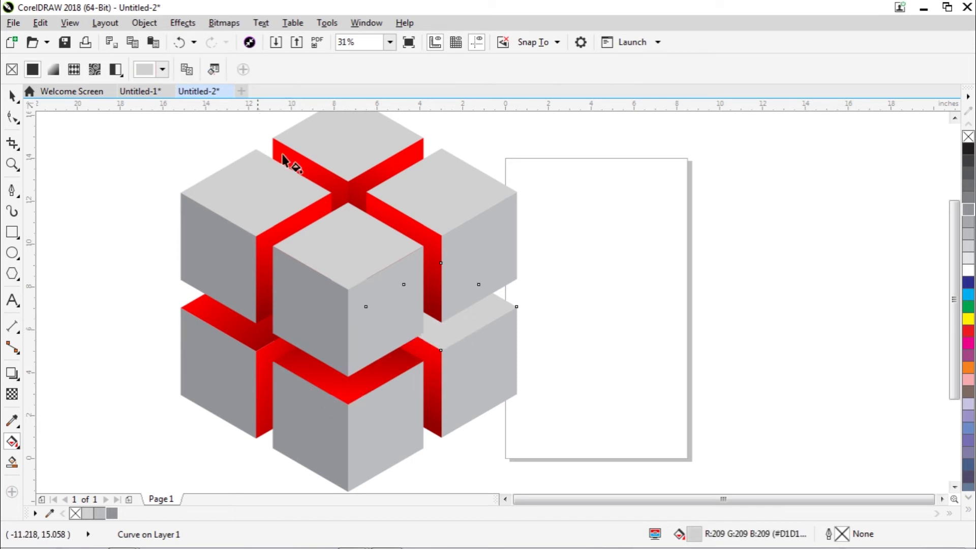
pyautogui.click(253, 335)
pyautogui.moveTo(505, 315); pyautogui.dragTo(412, 346)
pyautogui.moveTo(379, 300); pyautogui.dragTo(503, 309)
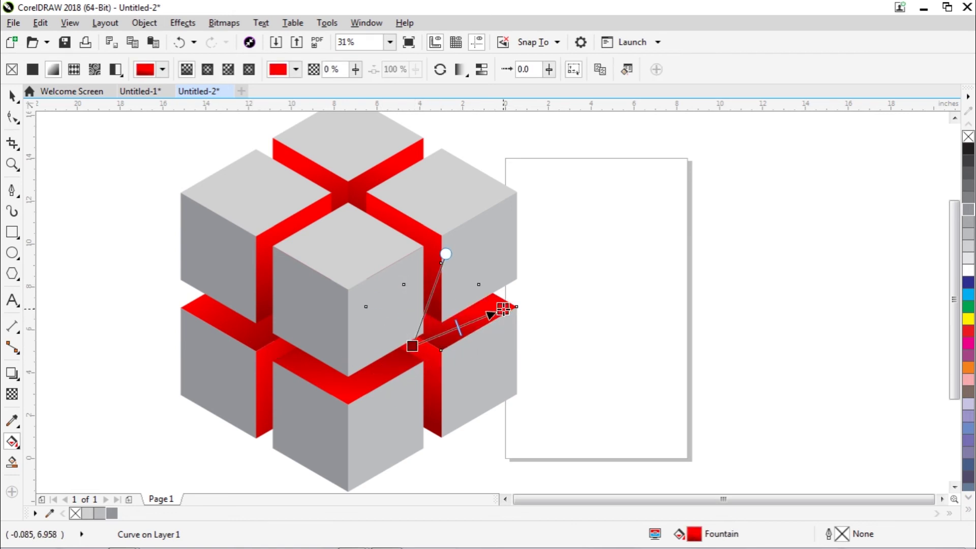
pyautogui.moveTo(413, 344); pyautogui.dragTo(409, 316)
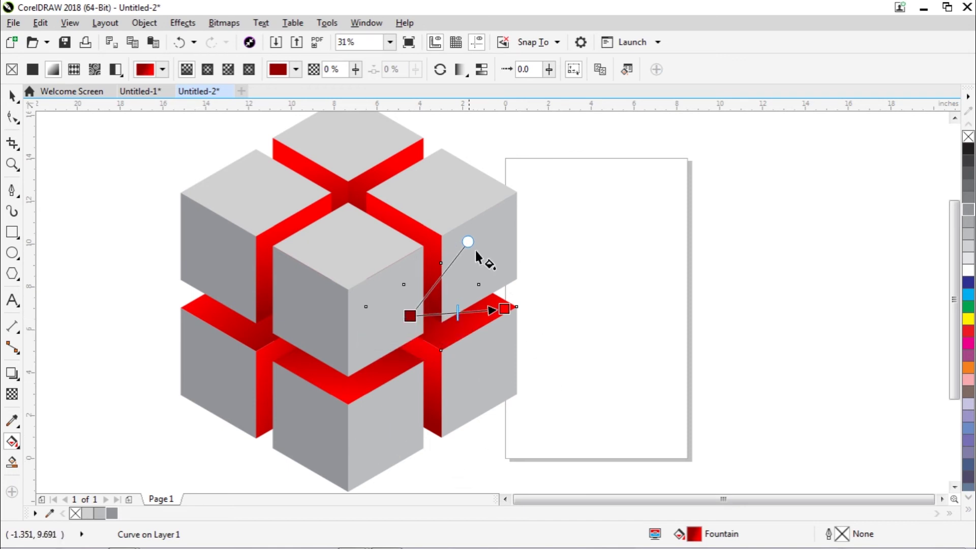
pyautogui.moveTo(468, 243); pyautogui.dragTo(436, 242)
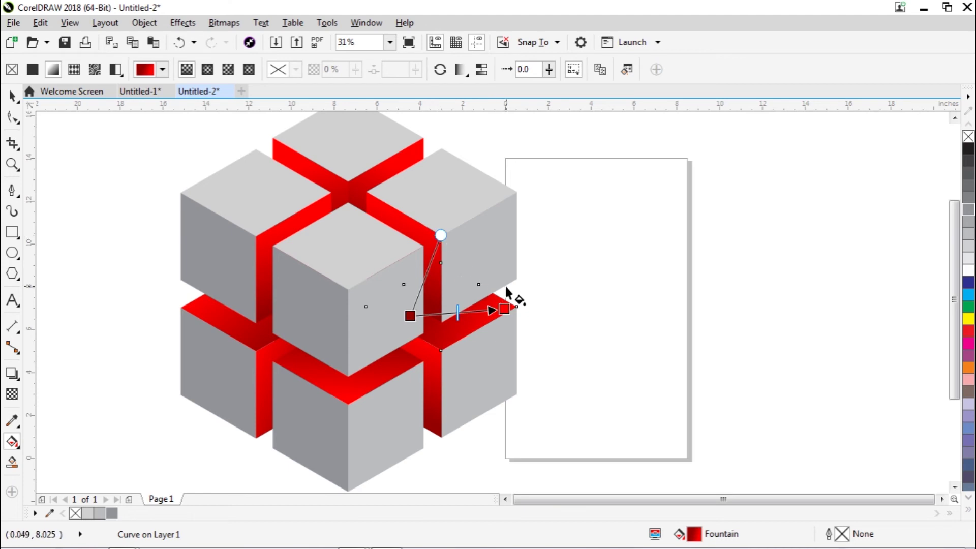
# Fine-tune the red gradient on the lower right cube's top face, shifting its dark start slightly further toward the inner corner
pyautogui.click(506, 308)
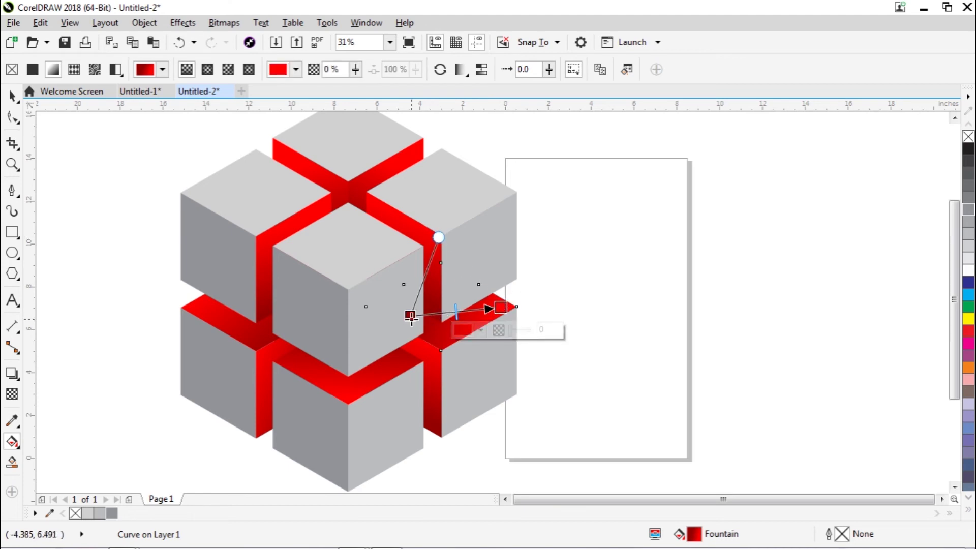
pyautogui.moveTo(409, 316); pyautogui.dragTo(402, 320)
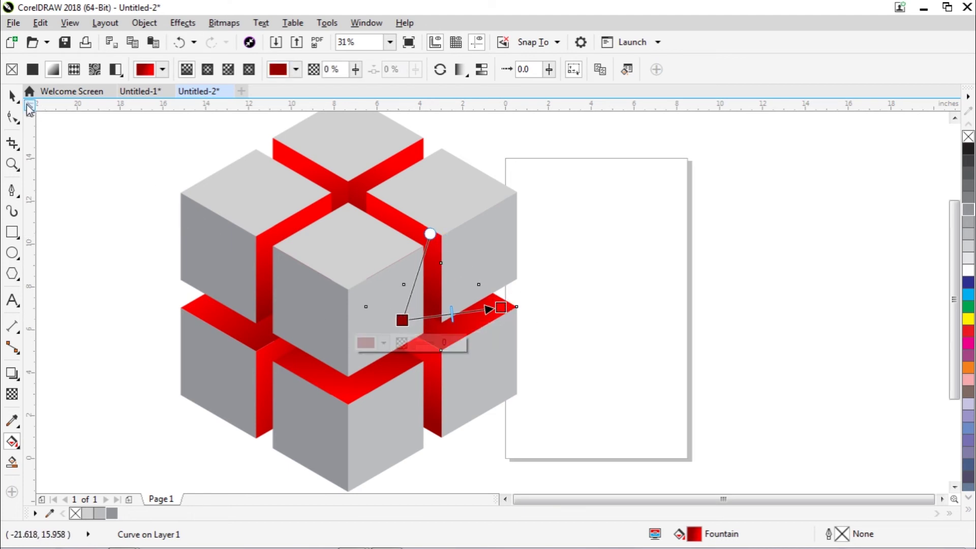
pyautogui.click(12, 95)
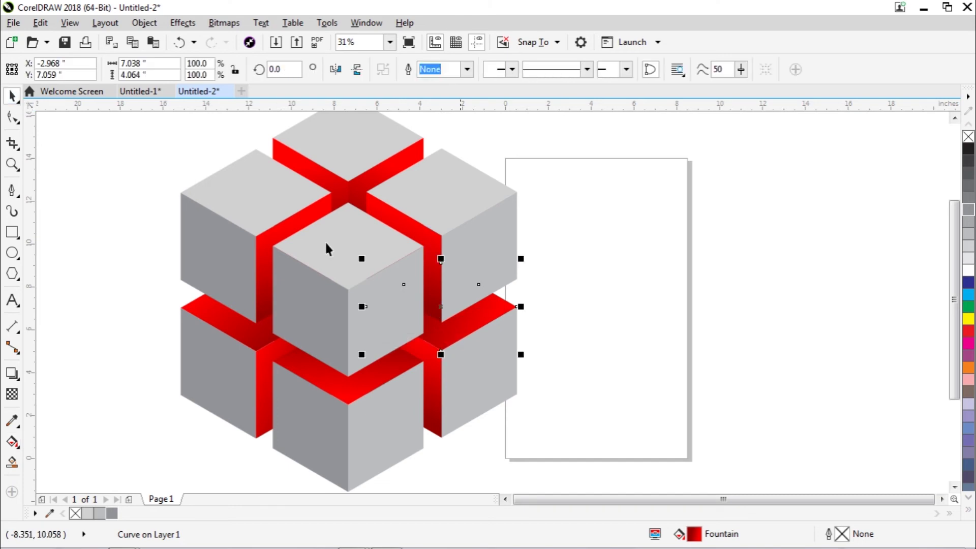
pyautogui.click(610, 327)
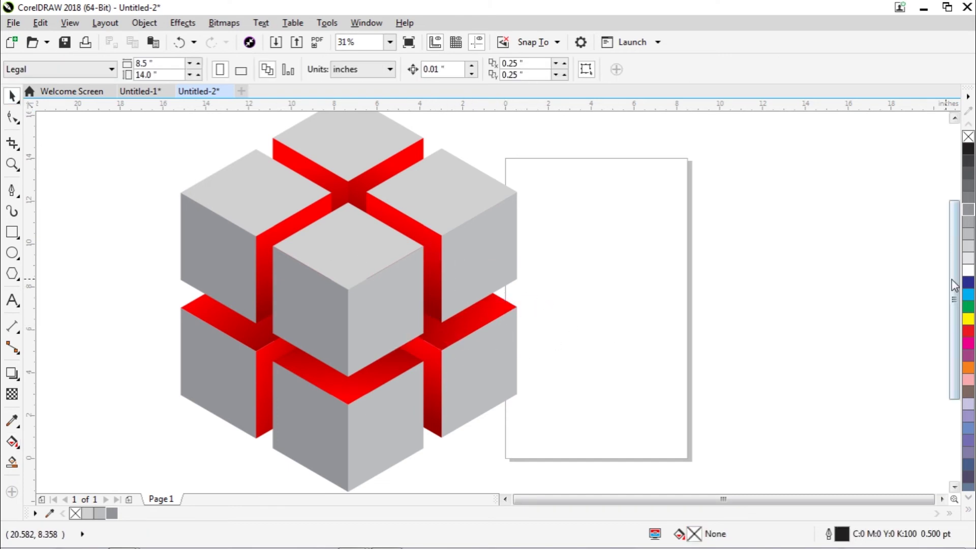
# Ungroup the group of 12 grey outer faces so that each face can be selected separately
pyautogui.scroll(1, 953, 300)
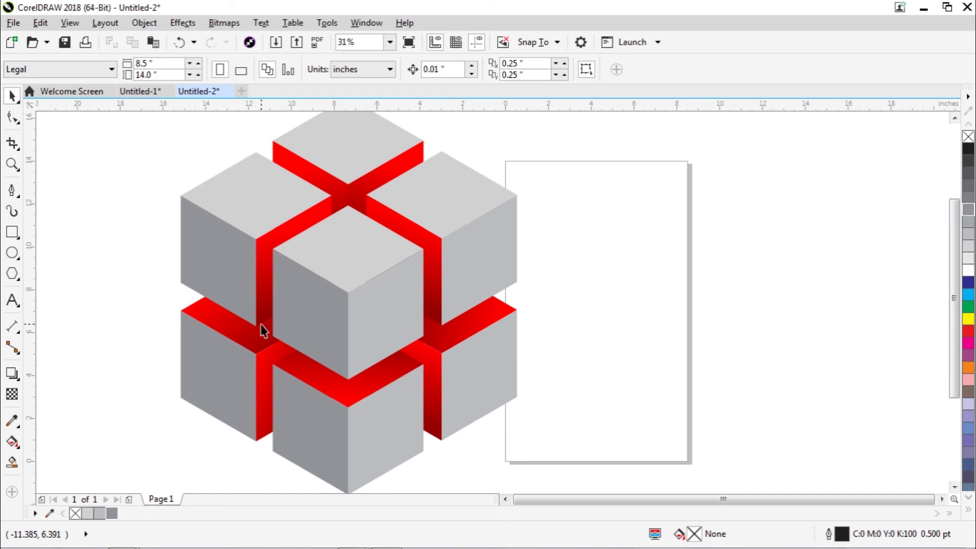
pyautogui.click(233, 275)
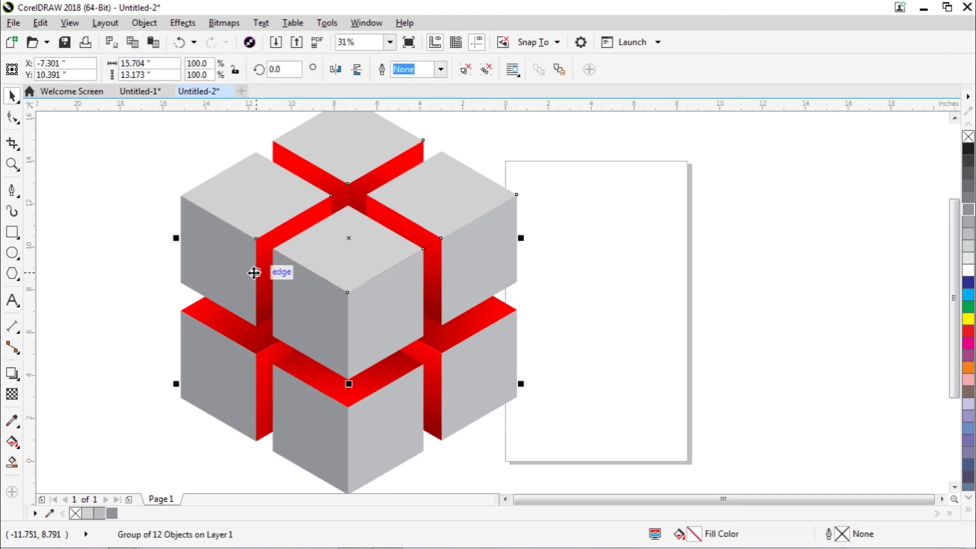
pyautogui.click(254, 273)
pyautogui.click(330, 300)
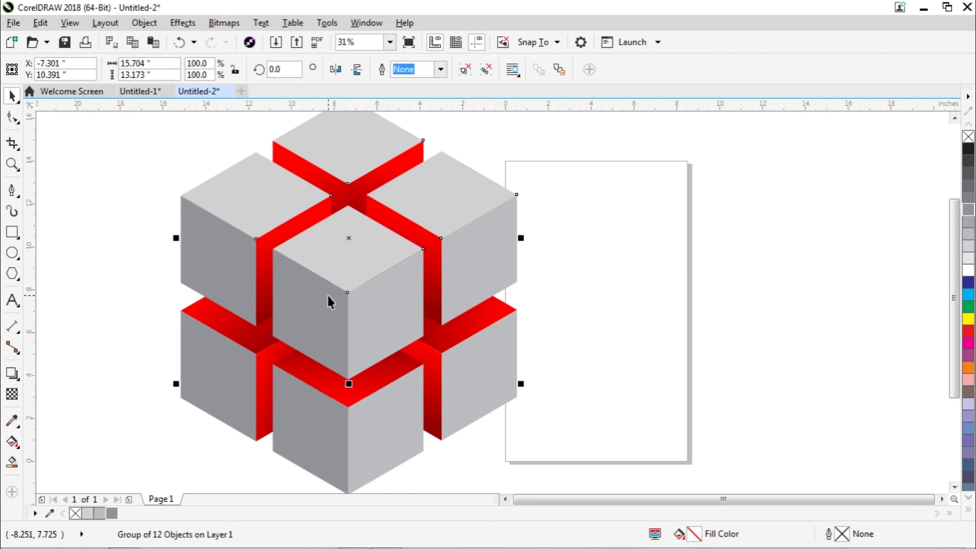
pyautogui.rightClick(327, 304)
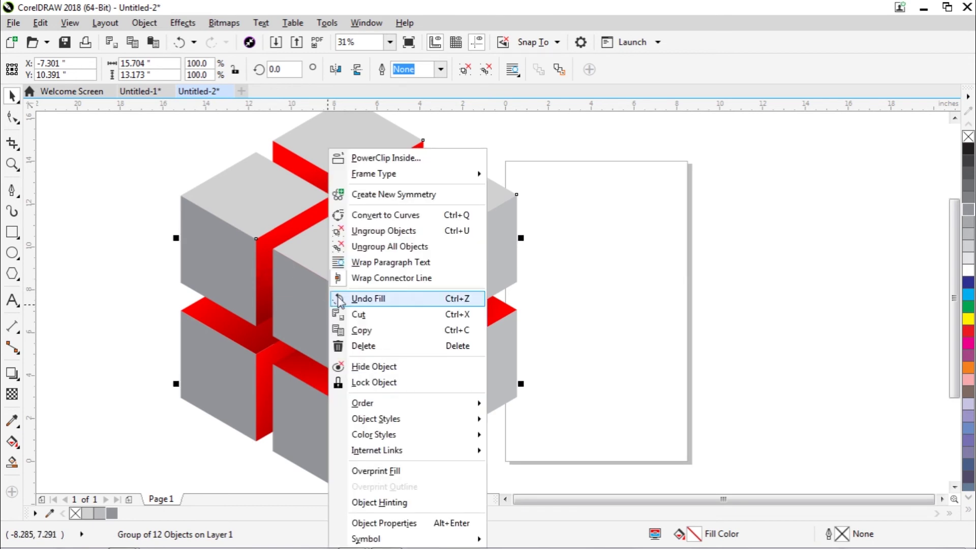
pyautogui.click(376, 235)
pyautogui.click(133, 214)
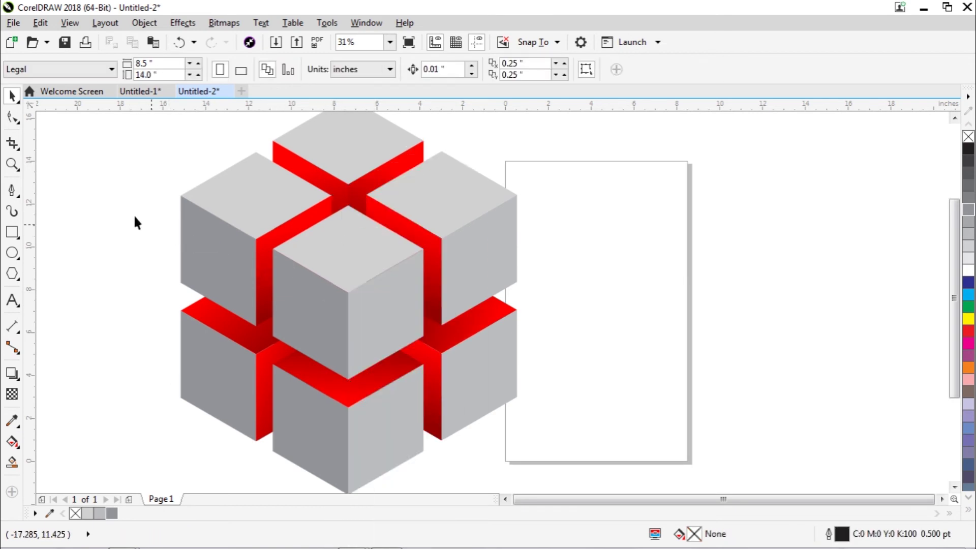
# Try moving the left faces of the upper left, upper front and lower left cubes individually, and undo each move
pyautogui.moveTo(208, 252); pyautogui.dragTo(138, 250)
pyautogui.moveTo(300, 313); pyautogui.dragTo(275, 331)
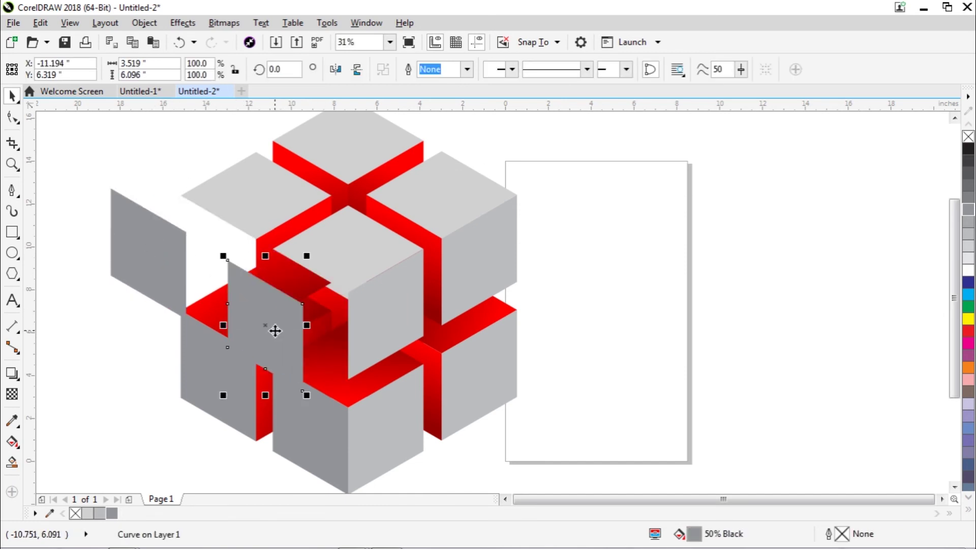
pyautogui.hotkey('ctrl', 'z')
pyautogui.hotkey('ctrl', 'z')
pyautogui.moveTo(217, 374); pyautogui.dragTo(173, 374)
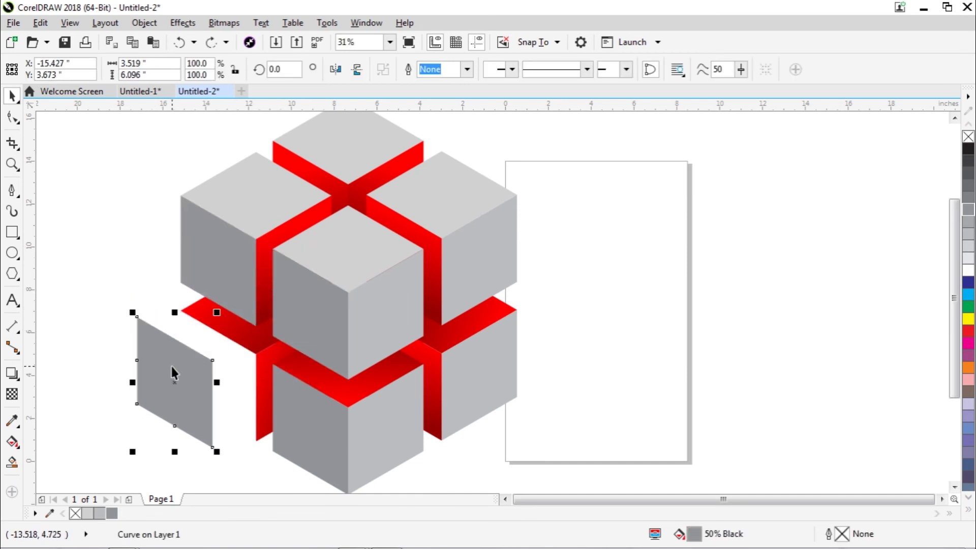
pyautogui.hotkey('ctrl', 'z')
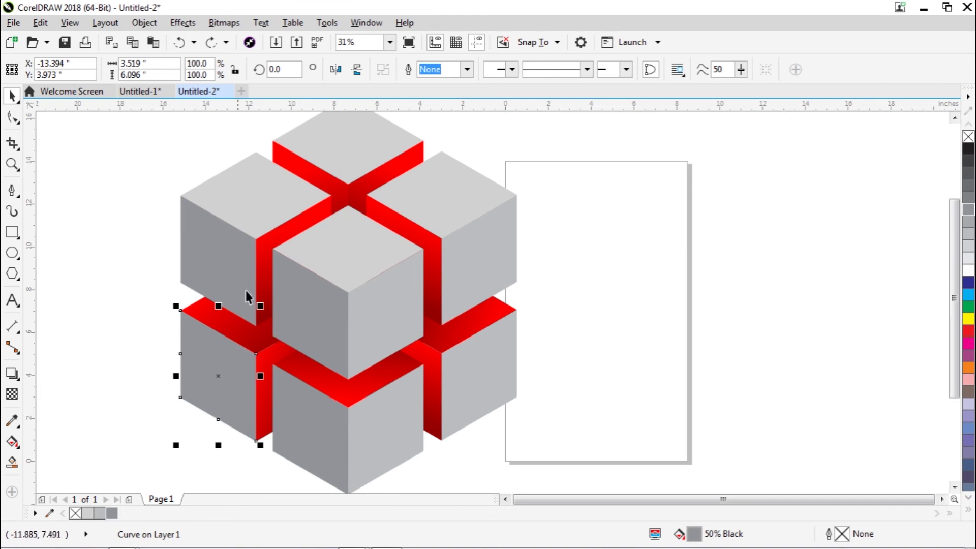
# Apply one linear gradient across all four left faces, from grey on the lower front cube to white on the upper left cube
pyautogui.keyDown('shift'); pyautogui.click(218, 269); pyautogui.keyUp('shift')
pyautogui.keyDown('shift'); pyautogui.click(311, 317); pyautogui.keyUp('shift')
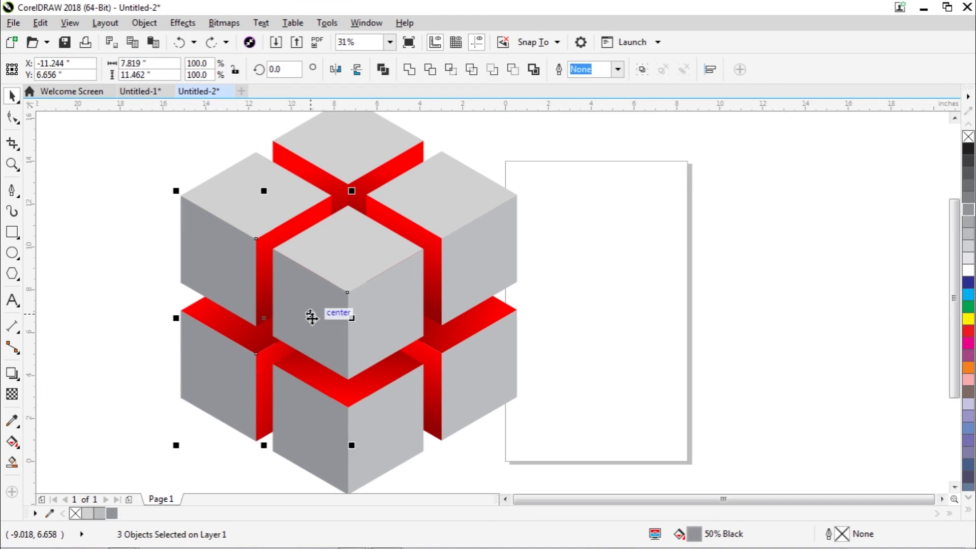
pyautogui.keyDown('shift'); pyautogui.click(310, 415); pyautogui.keyUp('shift')
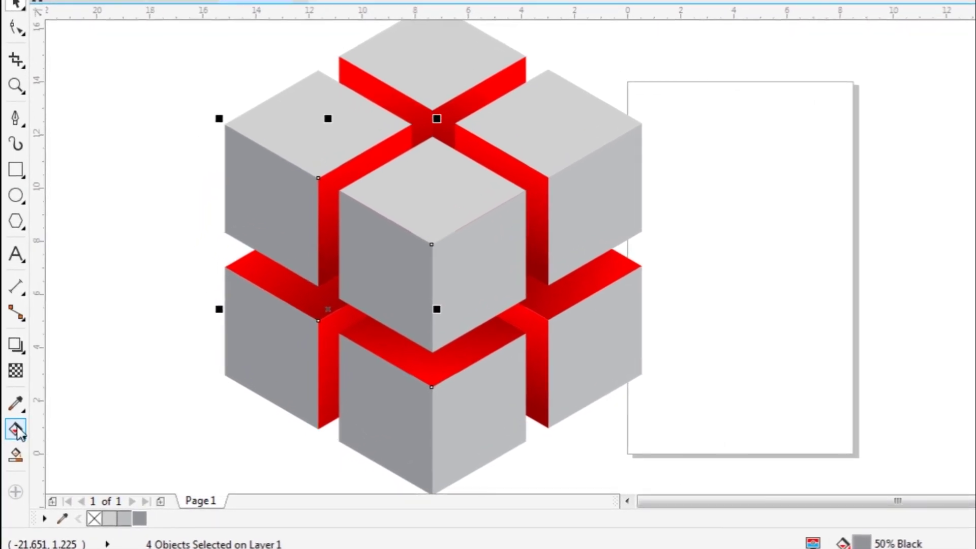
pyautogui.click(12, 442)
pyautogui.moveTo(262, 210); pyautogui.dragTo(209, 168)
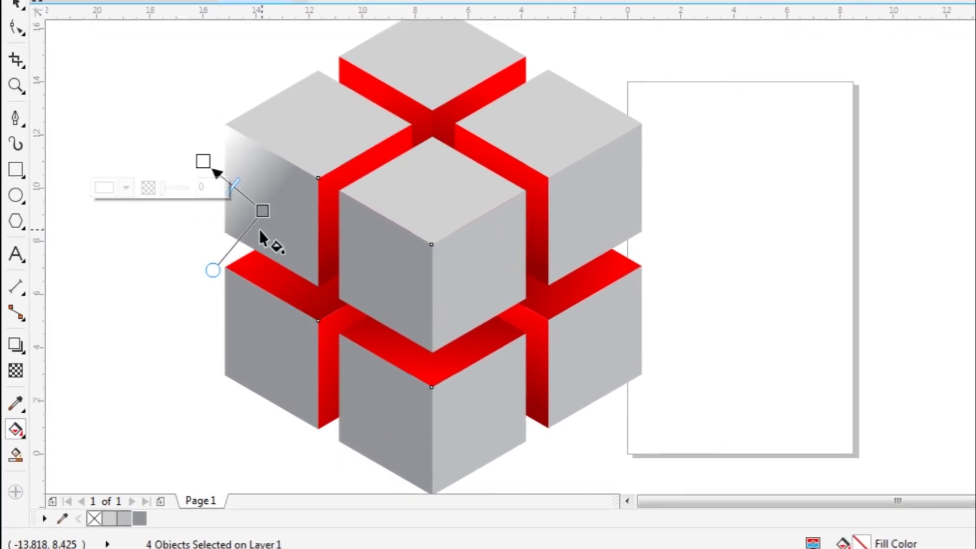
pyautogui.moveTo(262, 210); pyautogui.dragTo(390, 422)
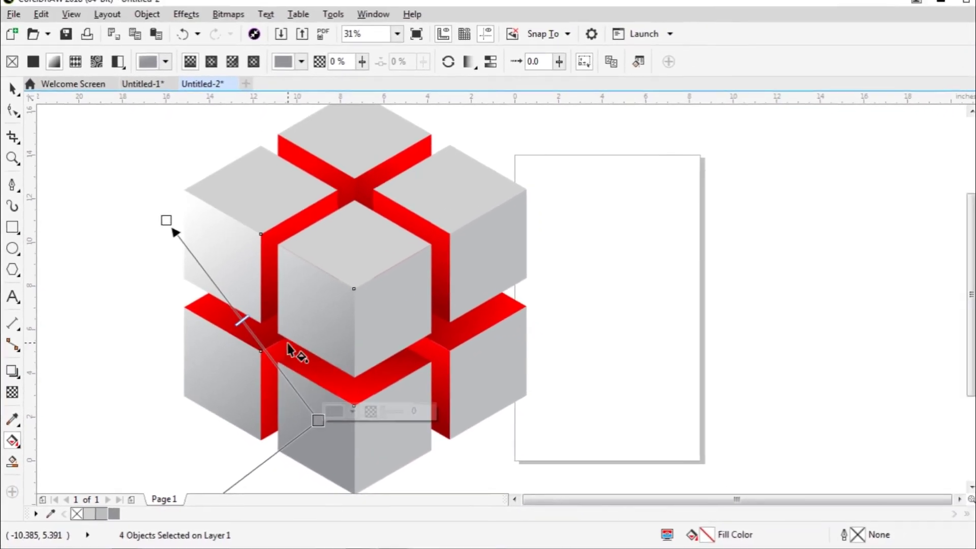
pyautogui.moveTo(163, 226); pyautogui.dragTo(195, 239)
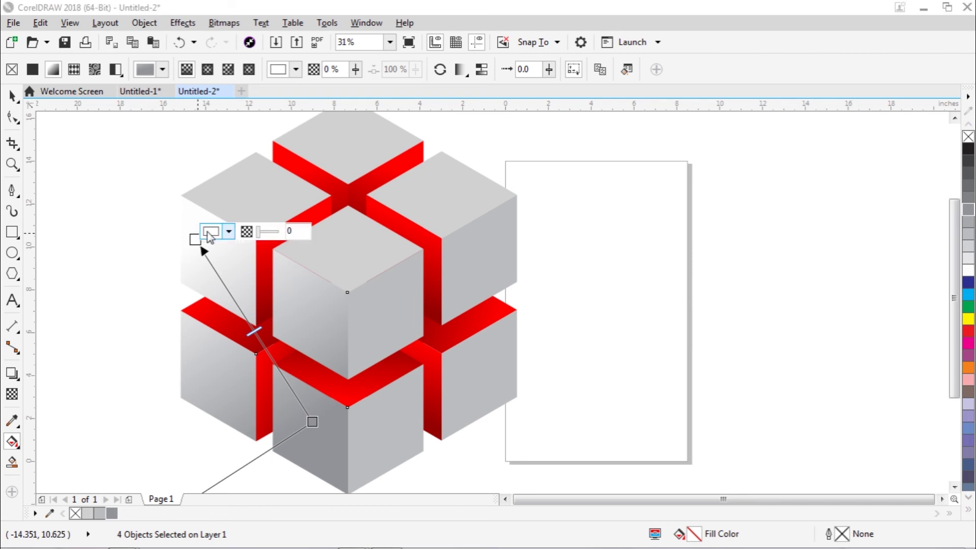
# Set the white end of the left faces' gradient to light grey #DBD8D8
pyautogui.click(211, 232)
pyautogui.click(212, 315)
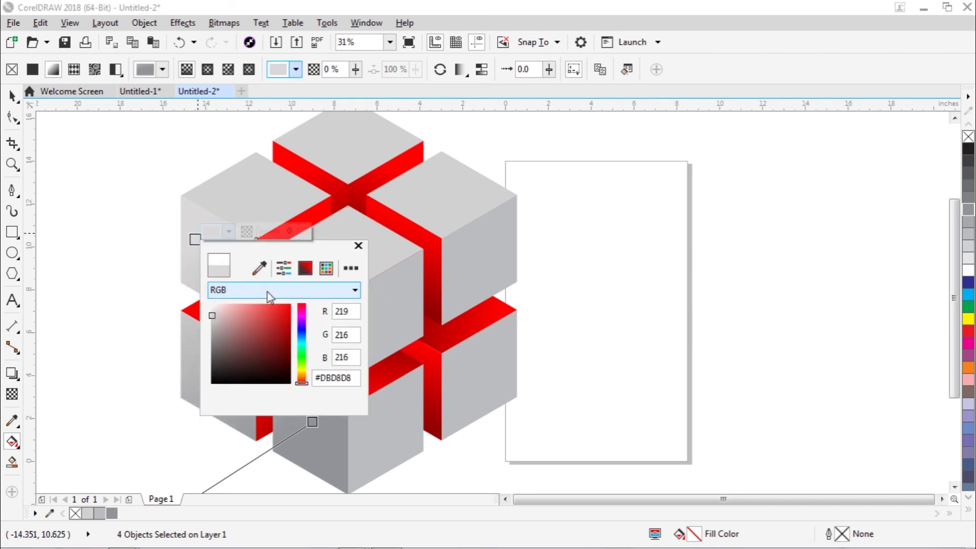
pyautogui.click(358, 247)
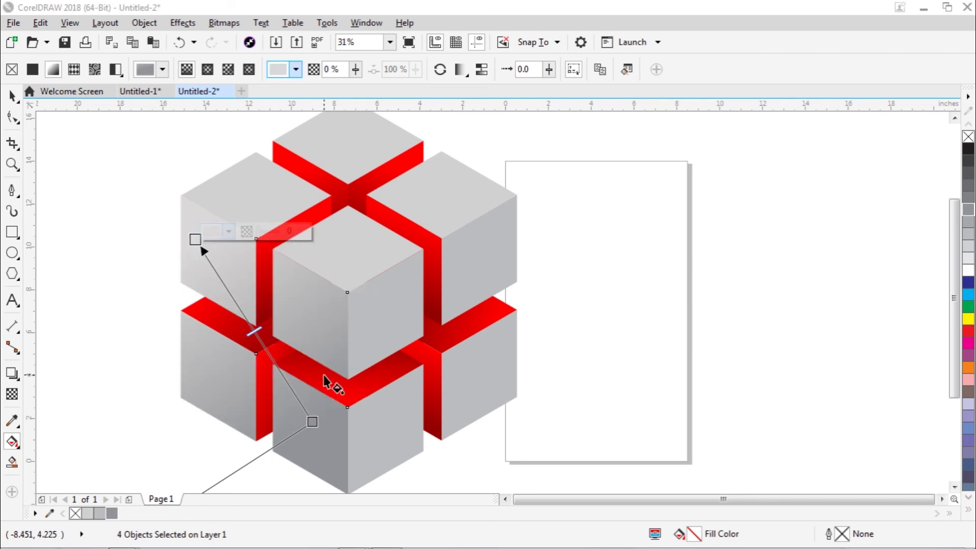
# Set the grey start of the left faces' gradient to dark slate blue, C85 M67 Y48 K38
pyautogui.click(311, 422)
pyautogui.click(328, 416)
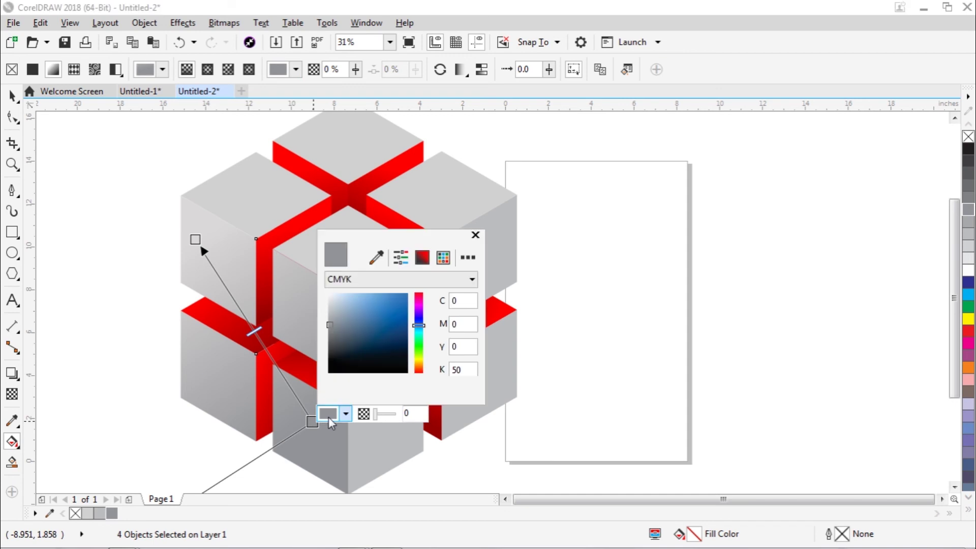
pyautogui.click(366, 352)
pyautogui.moveTo(366, 354); pyautogui.dragTo(358, 348)
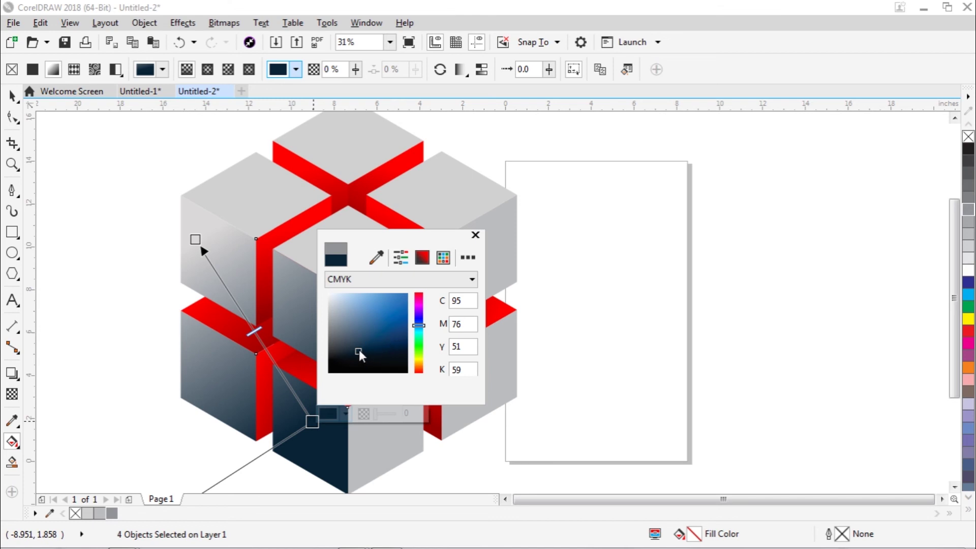
pyautogui.moveTo(359, 350); pyautogui.dragTo(353, 345)
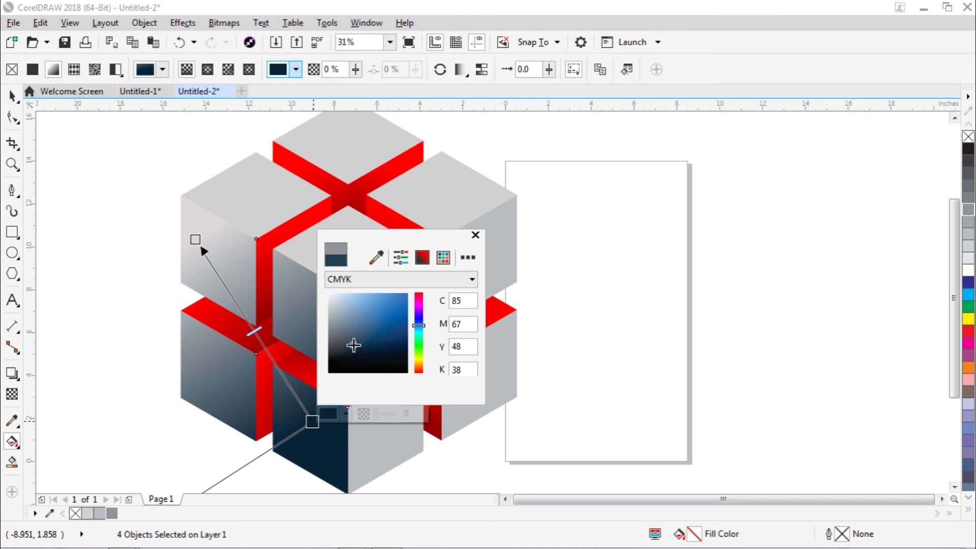
pyautogui.click(475, 235)
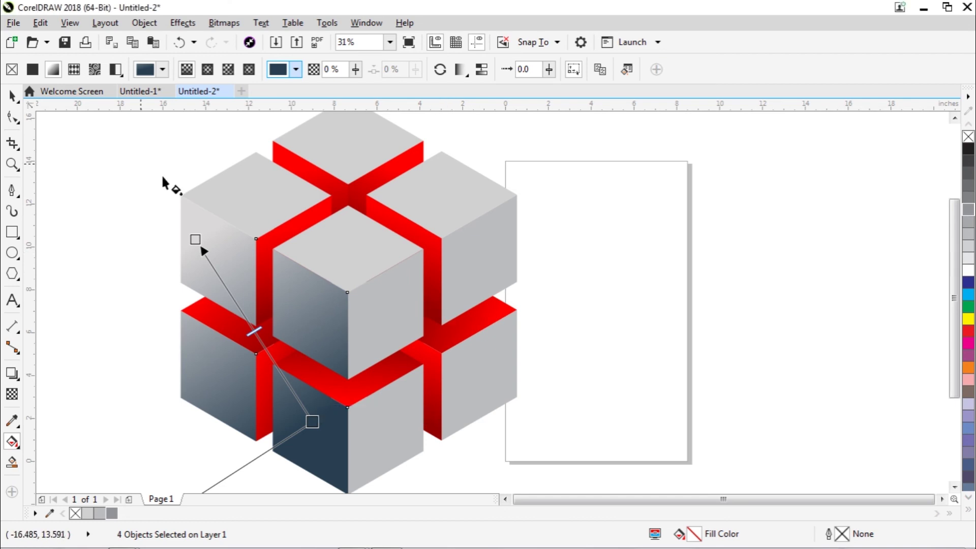
# Apply one linear gradient across all four right faces, from grey on the lower right cube up to white on the upper right cube
pyautogui.click(12, 95)
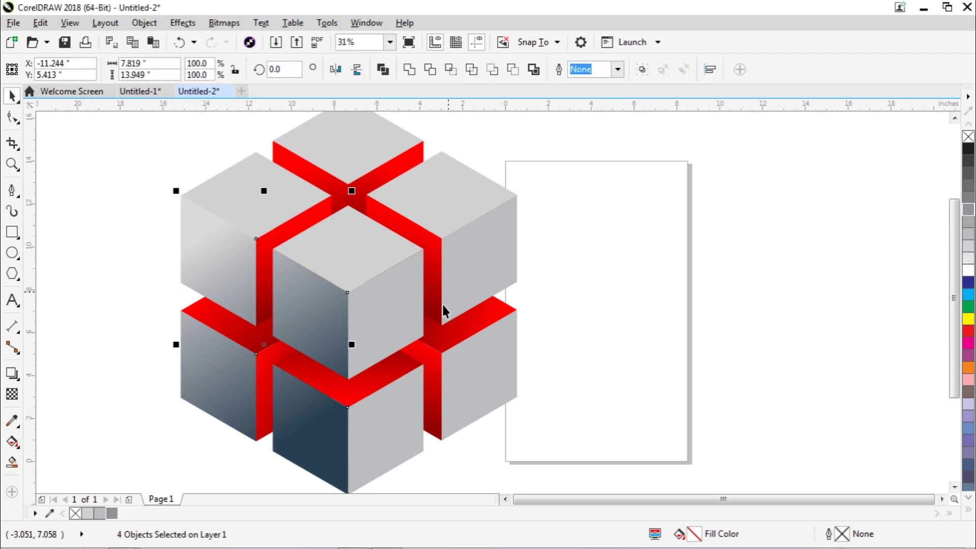
pyautogui.click(398, 307)
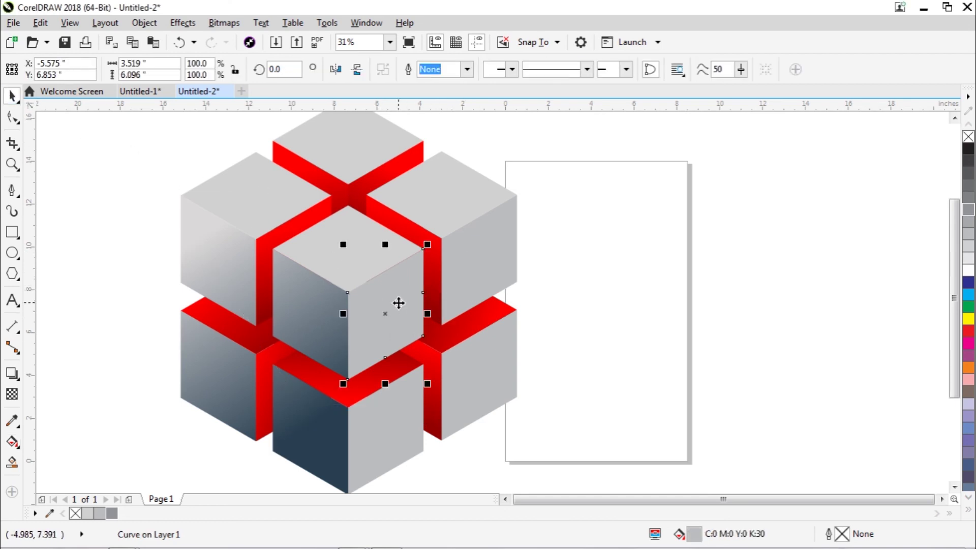
pyautogui.keyDown('shift'); pyautogui.click(475, 277); pyautogui.keyUp('shift')
pyautogui.keyDown('shift'); pyautogui.click(479, 365); pyautogui.keyUp('shift')
pyautogui.keyDown('shift'); pyautogui.click(405, 411); pyautogui.keyUp('shift')
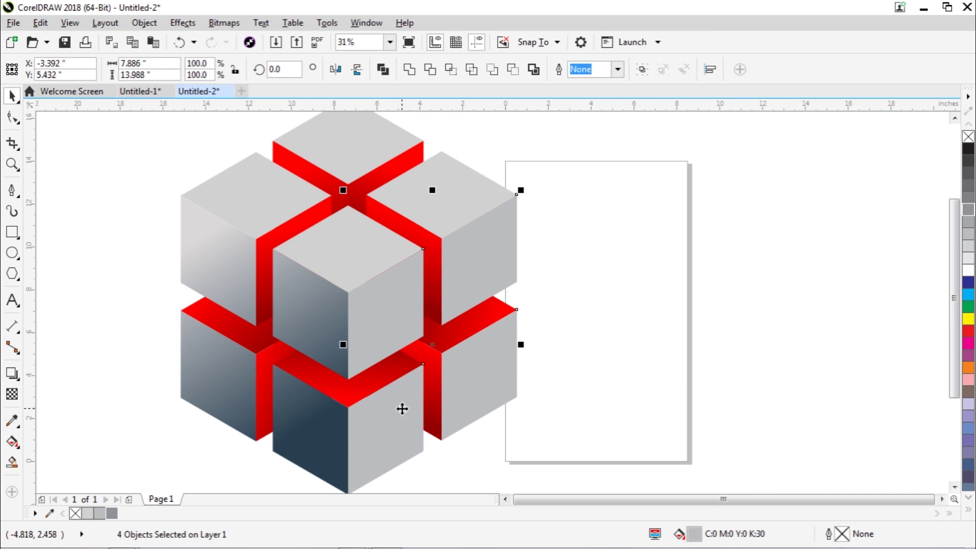
pyautogui.click(12, 442)
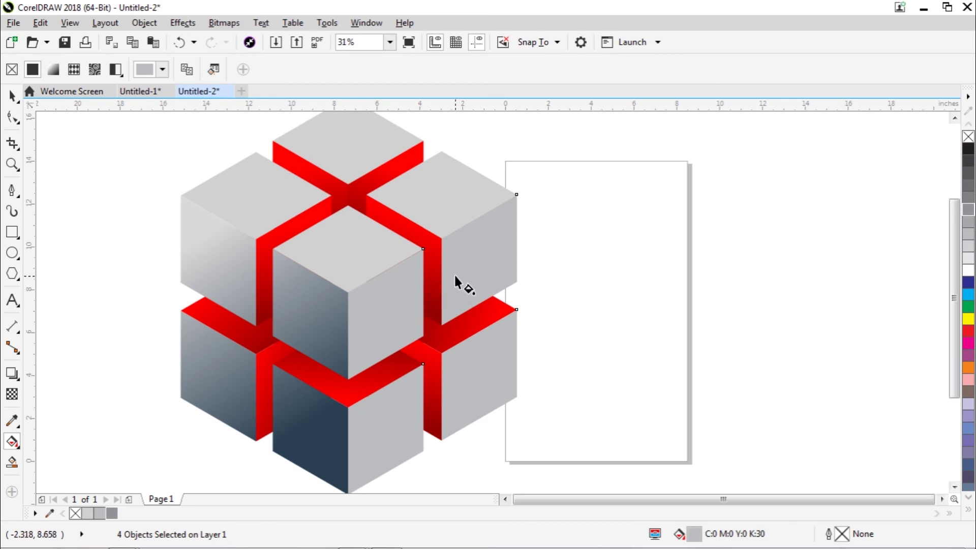
pyautogui.moveTo(456, 274); pyautogui.dragTo(478, 374)
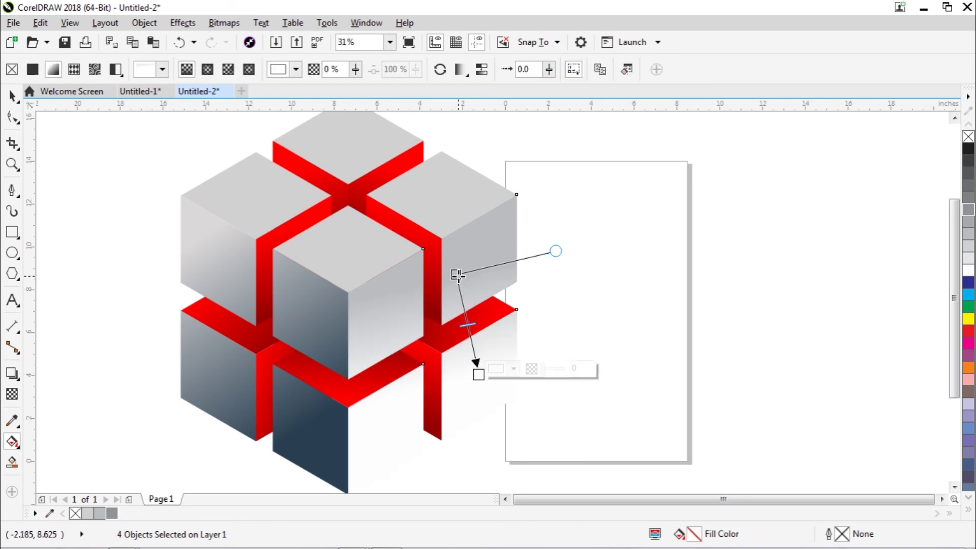
pyautogui.moveTo(457, 274)
pyautogui.mouseDown()
pyautogui.moveTo(516, 366)
pyautogui.moveTo(511, 400)
pyautogui.moveTo(449, 264)
pyautogui.mouseUp()
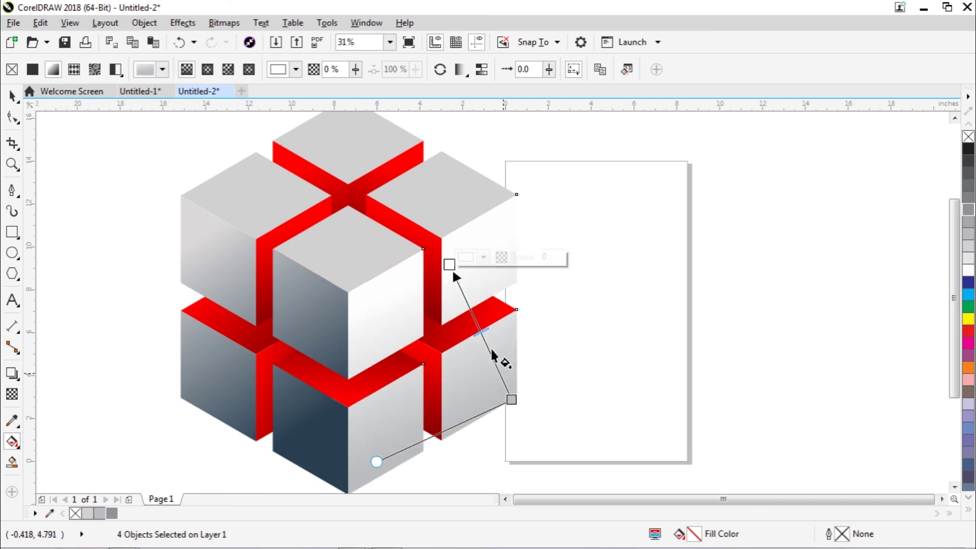
pyautogui.moveTo(511, 399); pyautogui.dragTo(468, 405)
# Set the grey start of the right faces' gradient to dark navy, C99 M78 Y45 K45
pyautogui.click(486, 402)
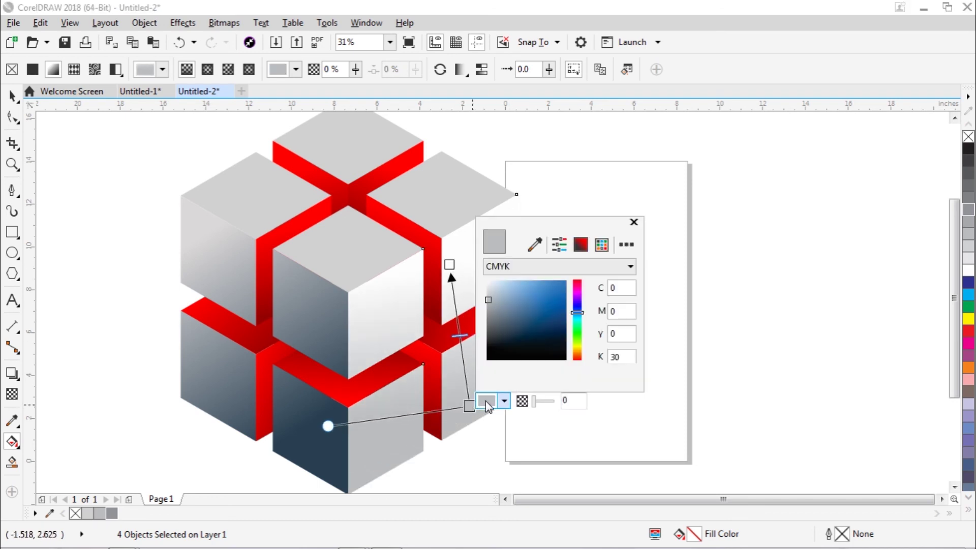
pyautogui.moveTo(565, 303); pyautogui.dragTo(566, 305)
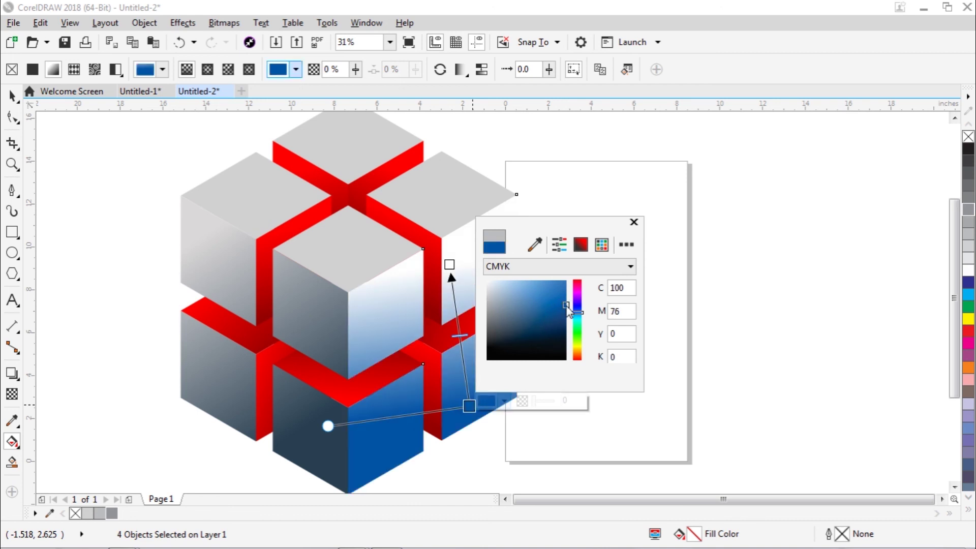
pyautogui.moveTo(542, 344)
pyautogui.mouseDown()
pyautogui.moveTo(521, 349)
pyautogui.moveTo(497, 335)
pyautogui.moveTo(524, 334)
pyautogui.mouseUp()
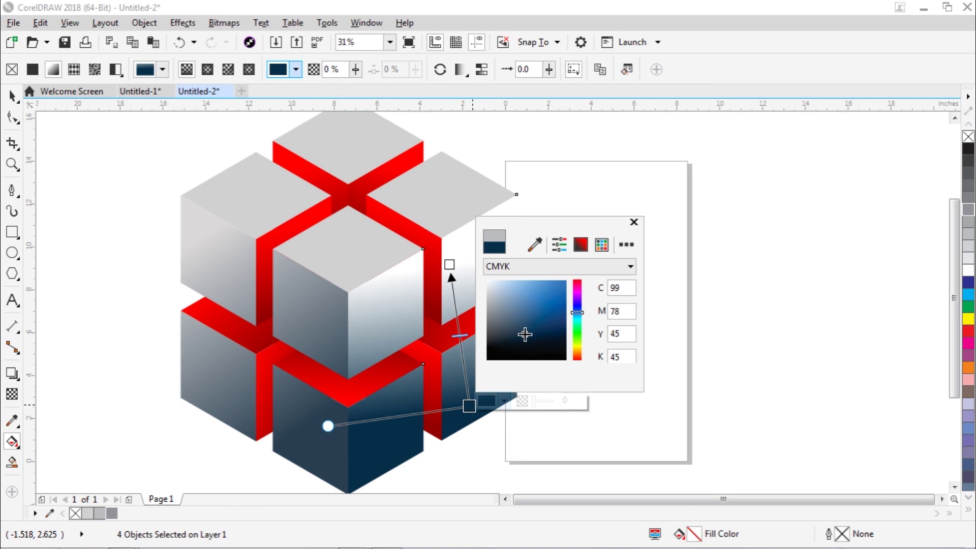
pyautogui.click(634, 222)
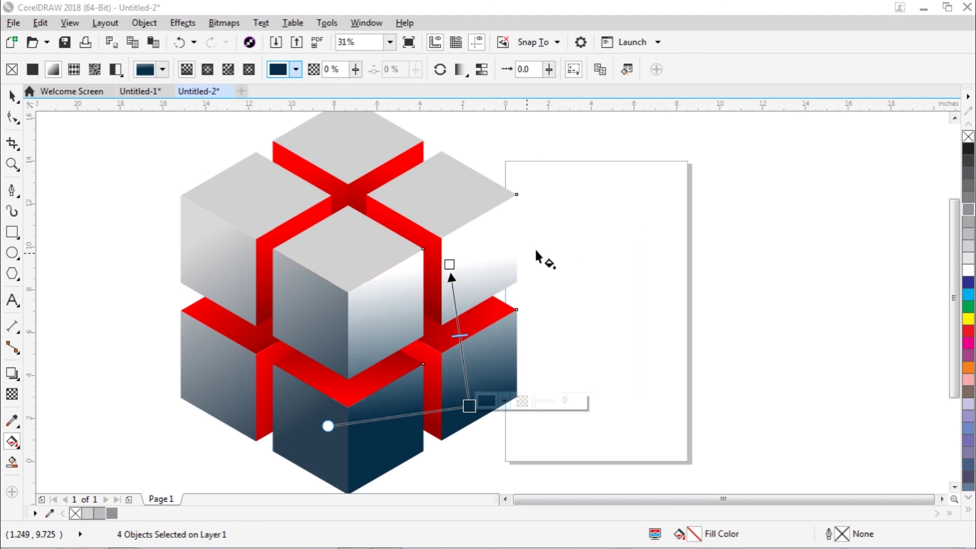
# Set the white end of the right faces' gradient to slate blue, C79 M62 Y40 K20
pyautogui.click(449, 264)
pyautogui.click(467, 259)
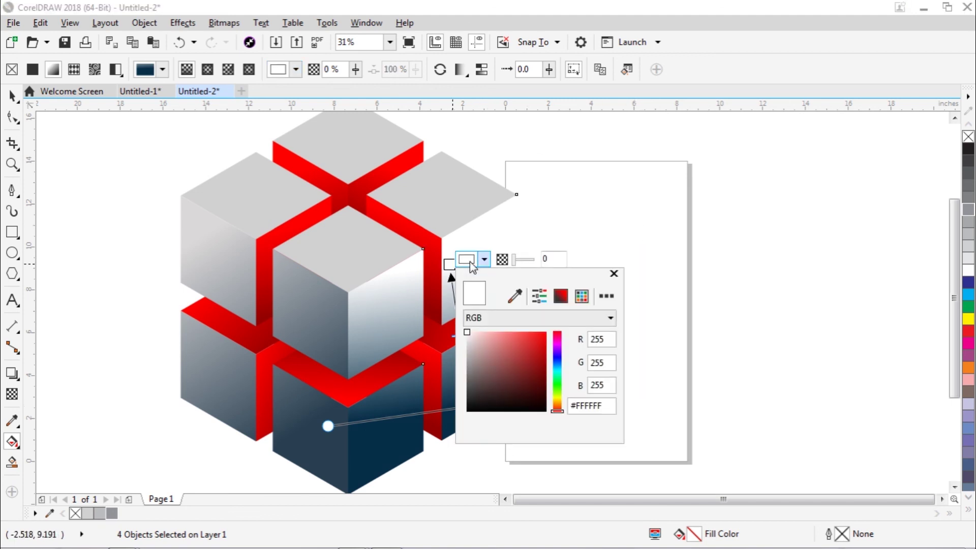
pyautogui.click(470, 370)
pyautogui.click(474, 373)
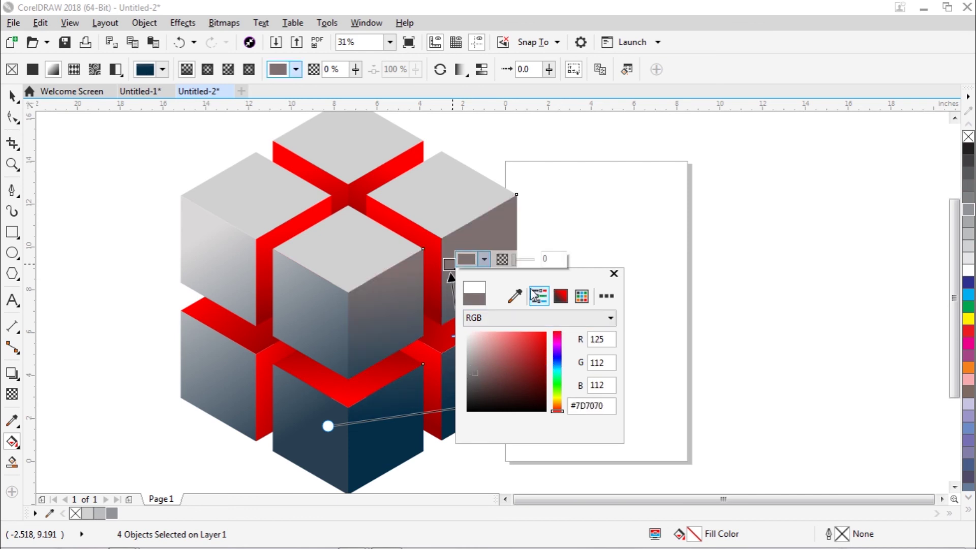
pyautogui.click(514, 295)
pyautogui.click(410, 398)
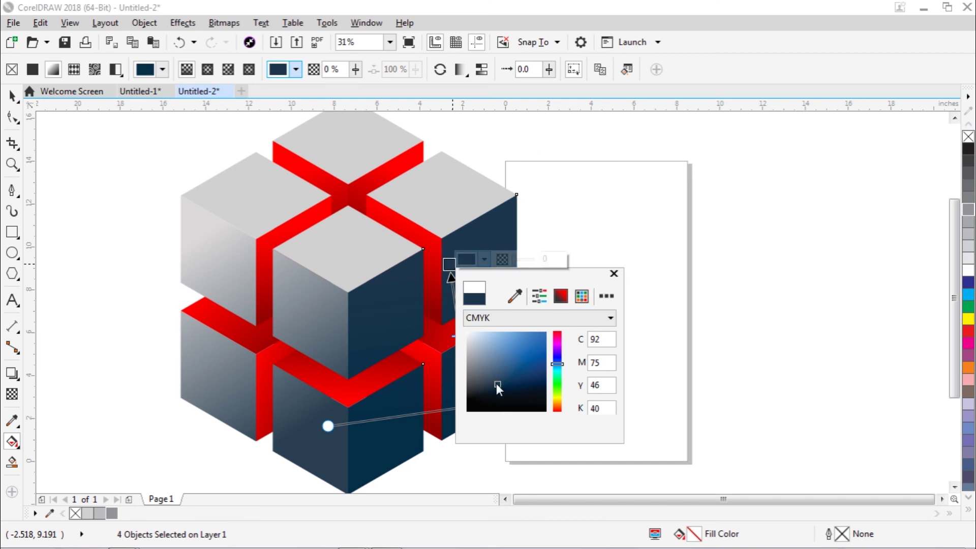
pyautogui.moveTo(496, 383); pyautogui.dragTo(492, 375)
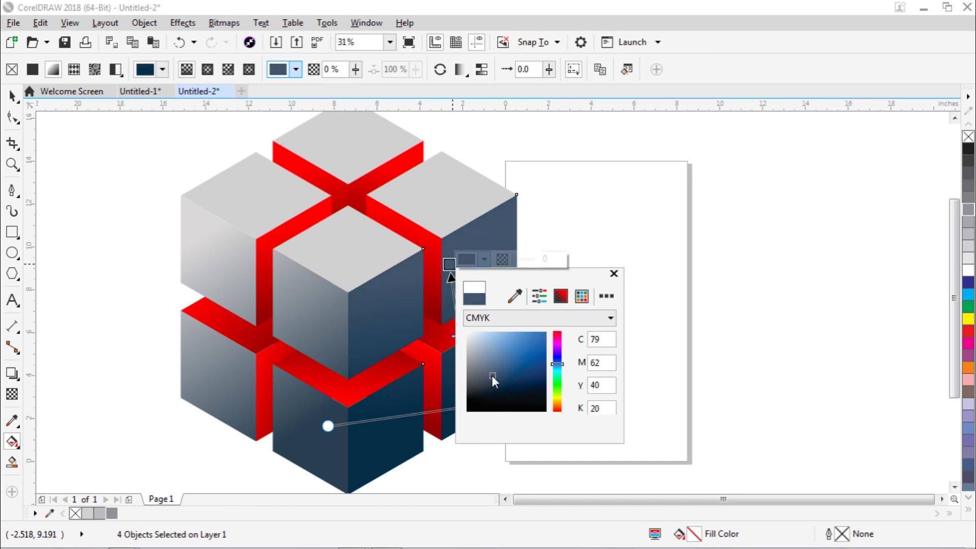
pyautogui.click(613, 274)
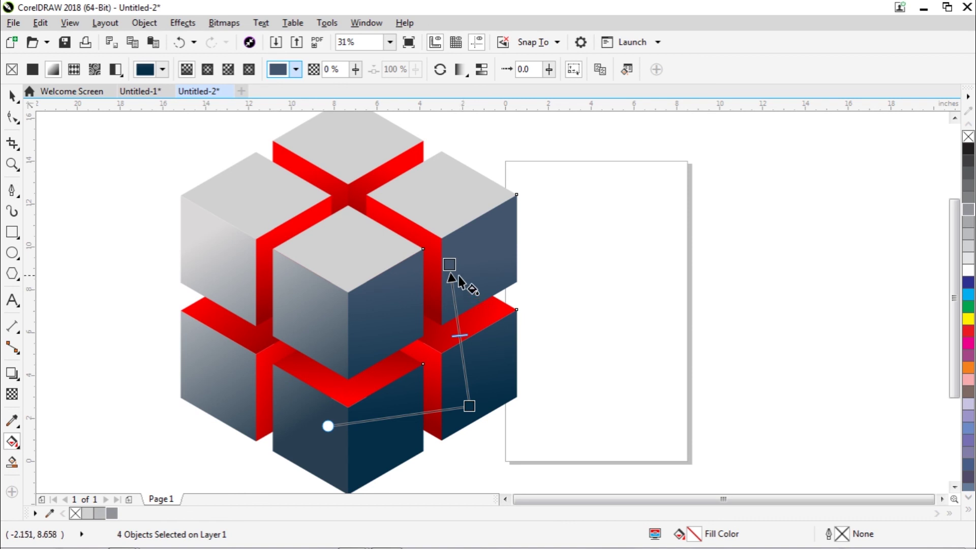
# Move the navy start of the right faces' gradient slightly lower on the lower right cube, and deselect the faces
pyautogui.moveTo(449, 265)
pyautogui.mouseDown()
pyautogui.moveTo(442, 244)
pyautogui.moveTo(448, 265)
pyautogui.mouseUp()
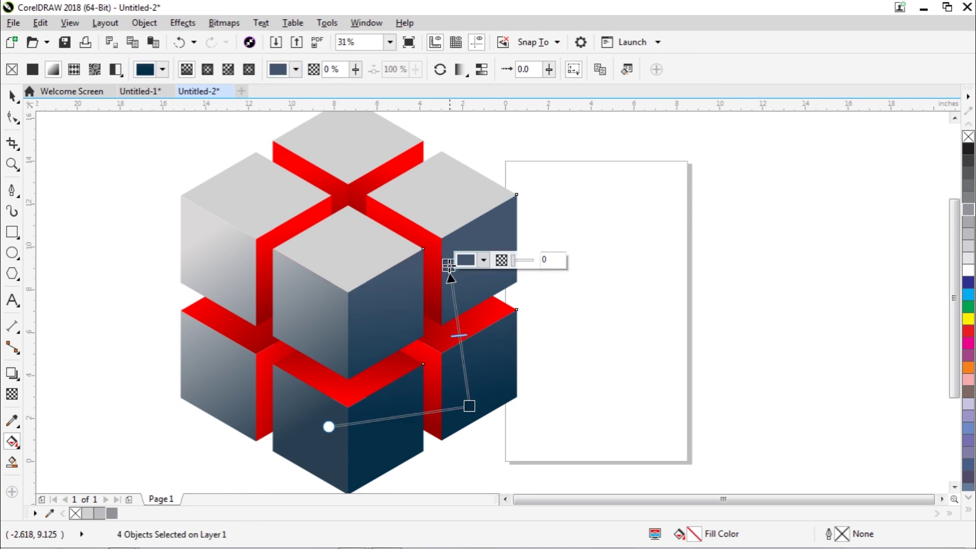
pyautogui.moveTo(470, 406); pyautogui.dragTo(469, 429)
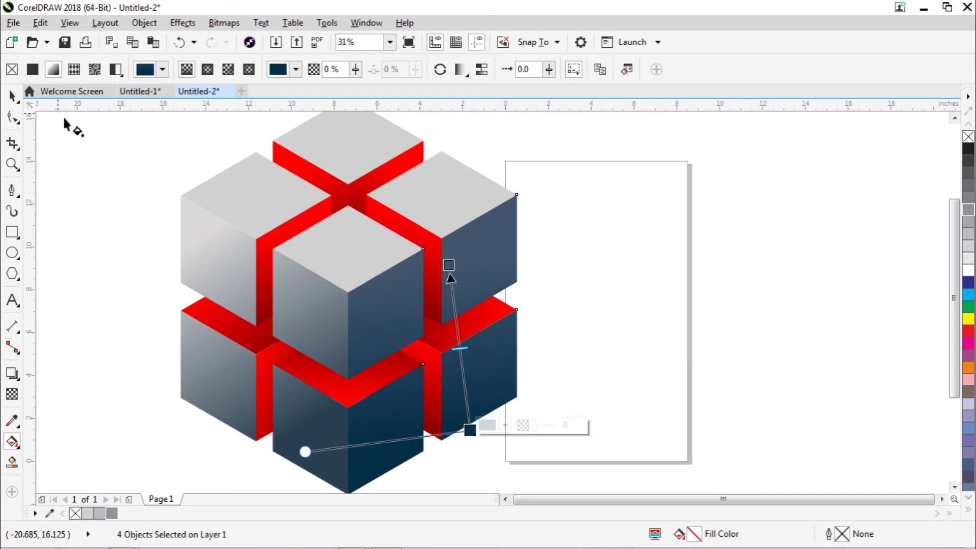
pyautogui.click(11, 102)
pyautogui.click(556, 261)
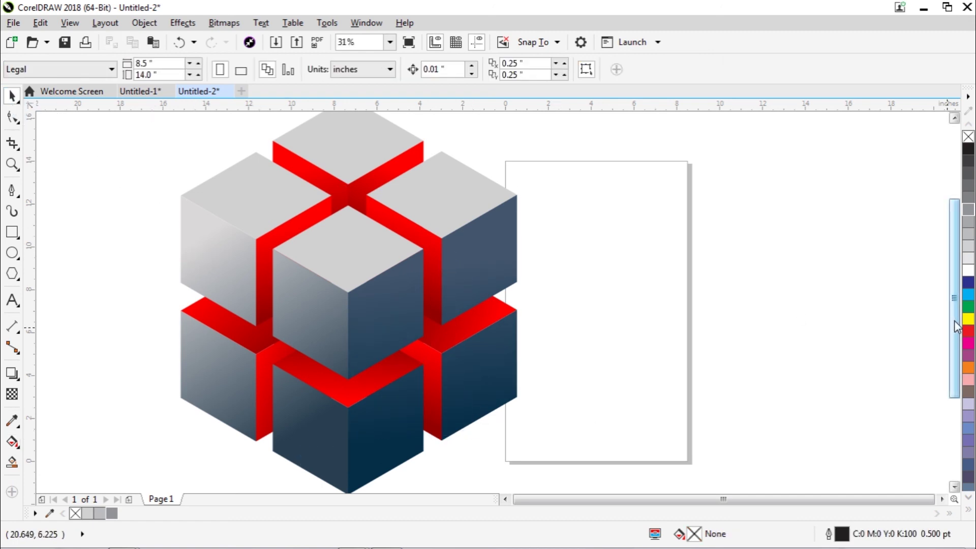
pyautogui.moveTo(954, 326); pyautogui.dragTo(947, 306)
pyautogui.moveTo(278, 235); pyautogui.dragTo(226, 200)
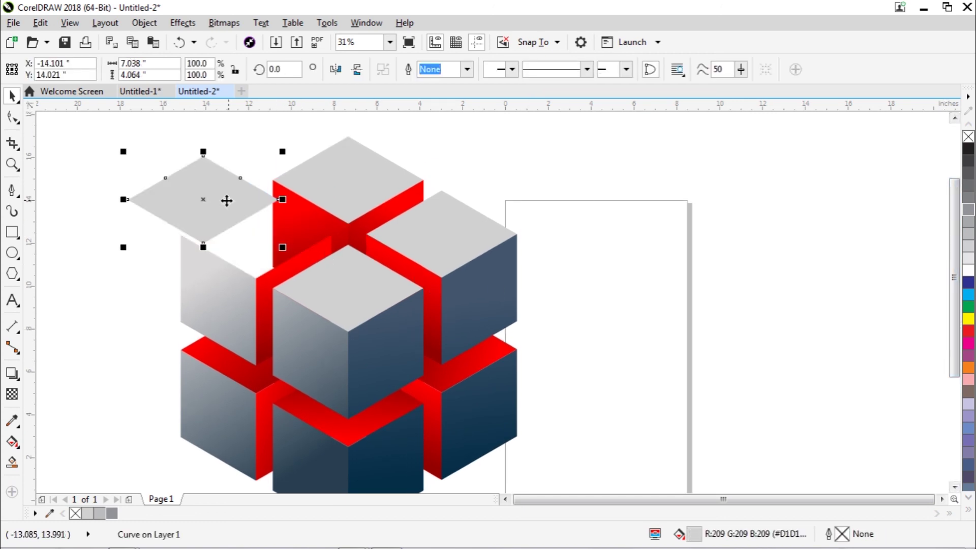
pyautogui.moveTo(336, 173); pyautogui.dragTo(335, 151)
pyautogui.moveTo(355, 299); pyautogui.dragTo(341, 288)
pyautogui.moveTo(440, 262); pyautogui.dragTo(460, 228)
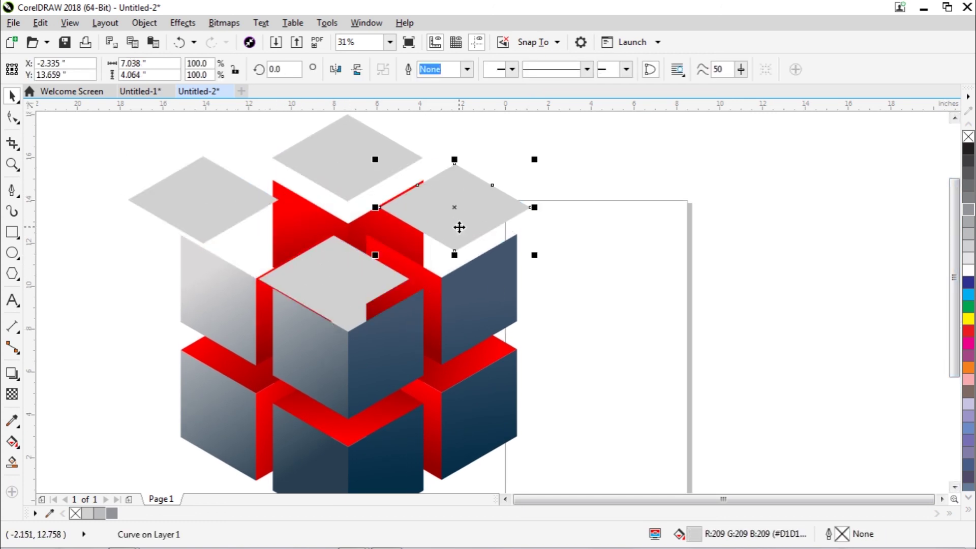
pyautogui.hotkey('ctrl', 'z')
pyautogui.hotkey('ctrl', 'z')
pyautogui.hotkey('ctrl', 'z')
pyautogui.hotkey('ctrl', 'z')
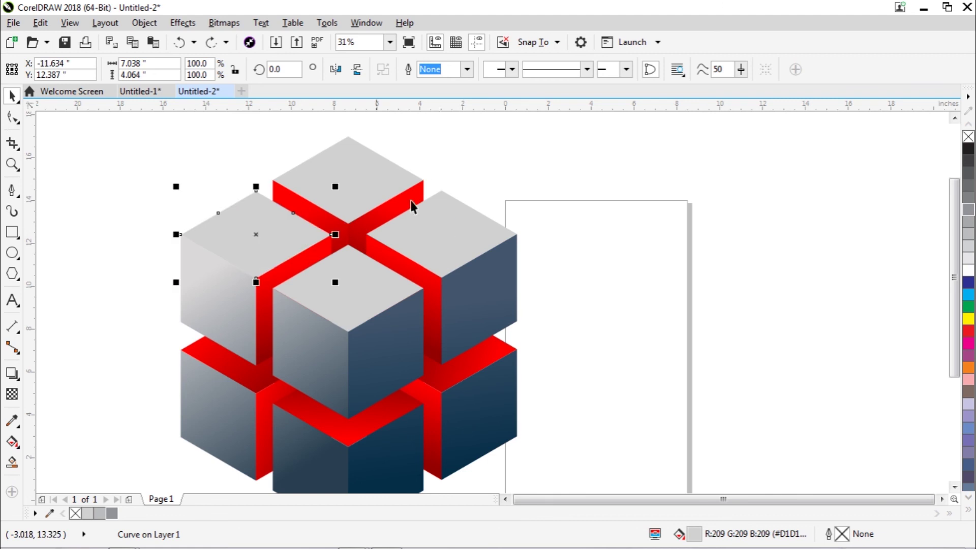
# Apply one linear gradient across all four top faces, from grey near the right cube to white on the left cube
pyautogui.keyDown('shift'); pyautogui.click(348, 186); pyautogui.keyUp('shift')
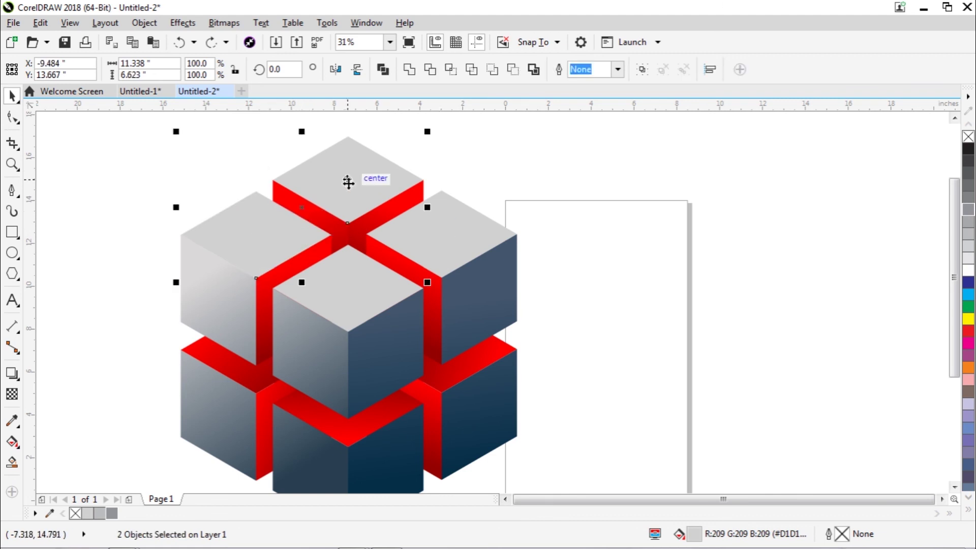
pyautogui.keyDown('shift'); pyautogui.click(431, 232); pyautogui.keyUp('shift')
pyautogui.keyDown('shift'); pyautogui.click(364, 288); pyautogui.keyUp('shift')
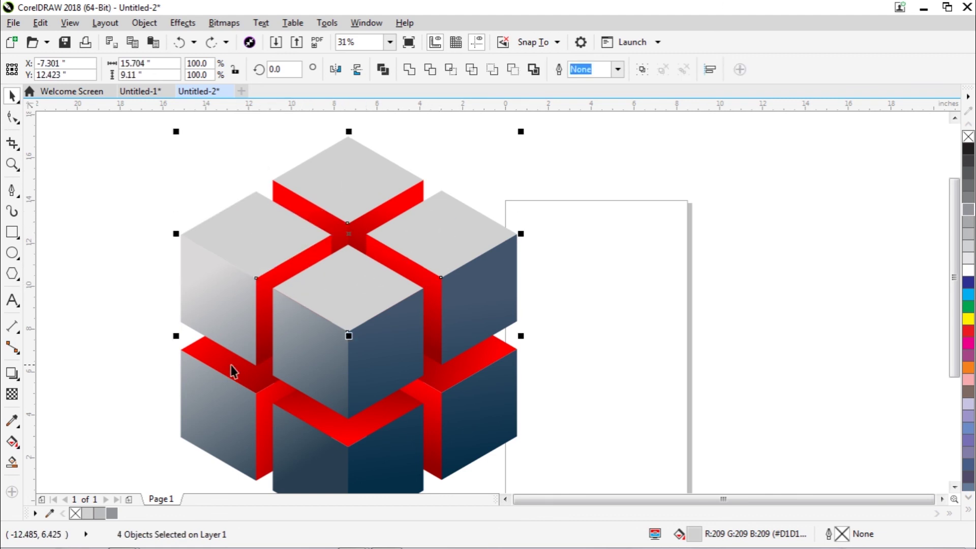
pyautogui.click(15, 444)
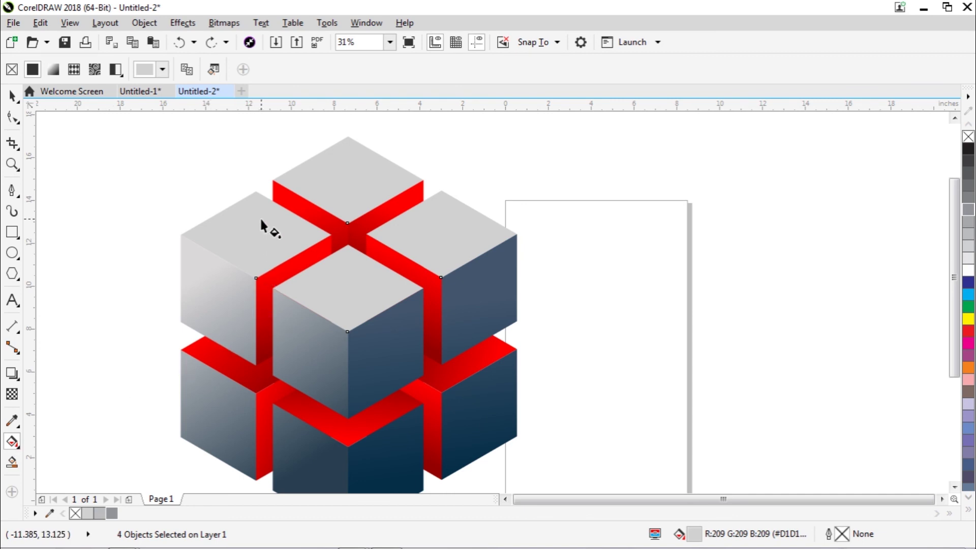
pyautogui.moveTo(261, 218); pyautogui.dragTo(417, 257)
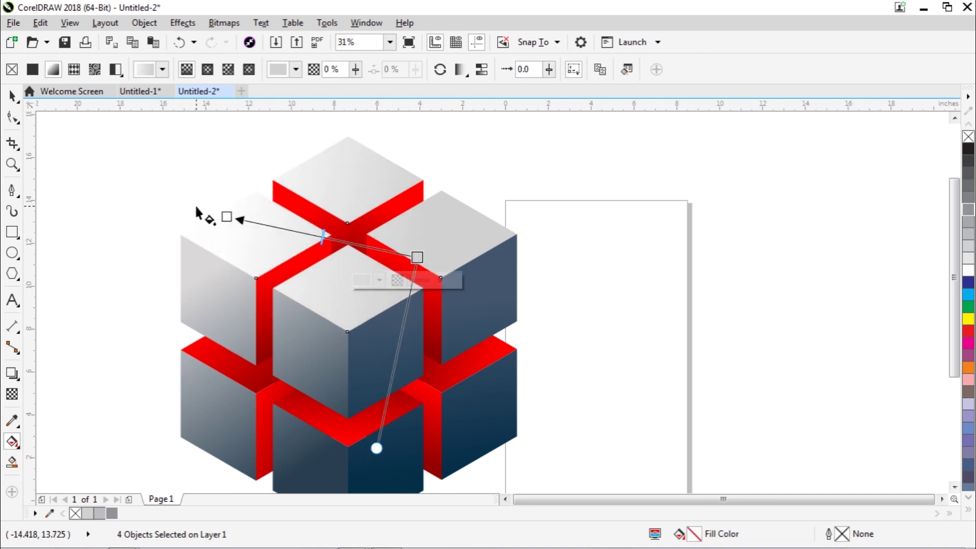
pyautogui.moveTo(224, 216); pyautogui.dragTo(243, 217)
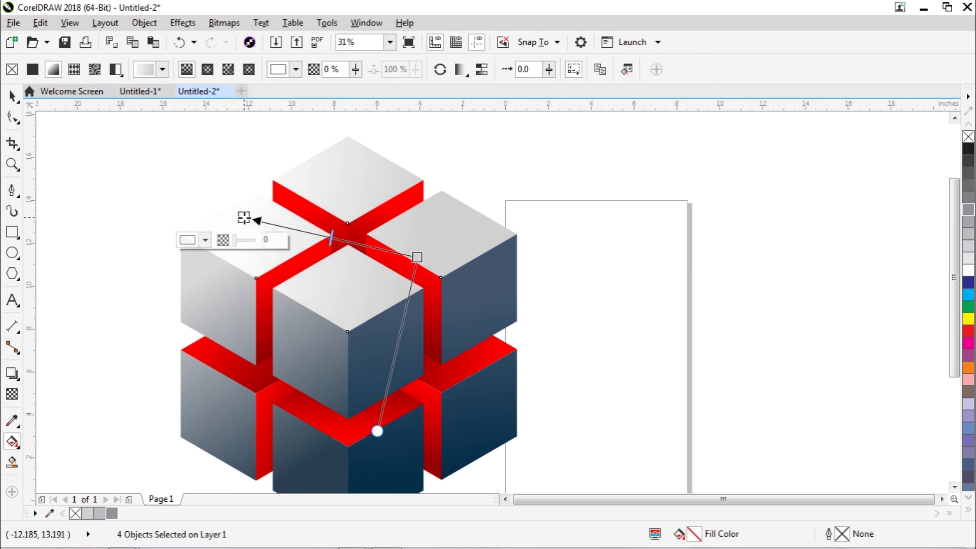
# Set the white end of the top faces' gradient to light grey #E8E8E8 and shift that end inward
pyautogui.click(188, 243)
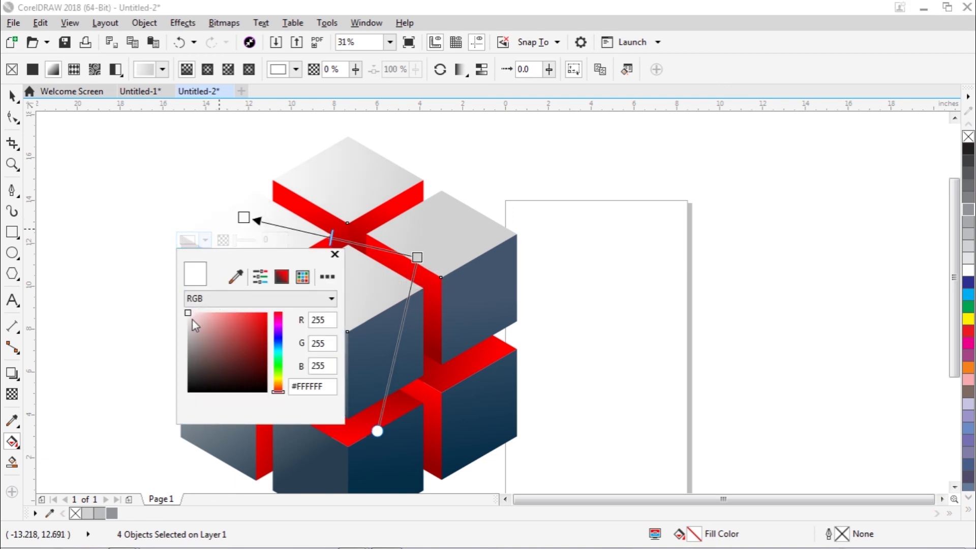
pyautogui.moveTo(192, 319); pyautogui.dragTo(188, 320)
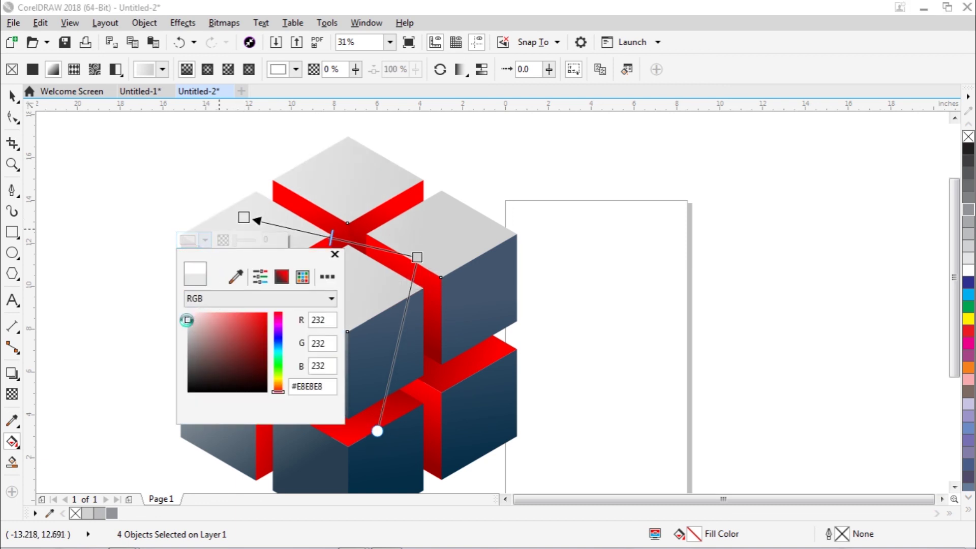
pyautogui.click(335, 254)
pyautogui.click(417, 257)
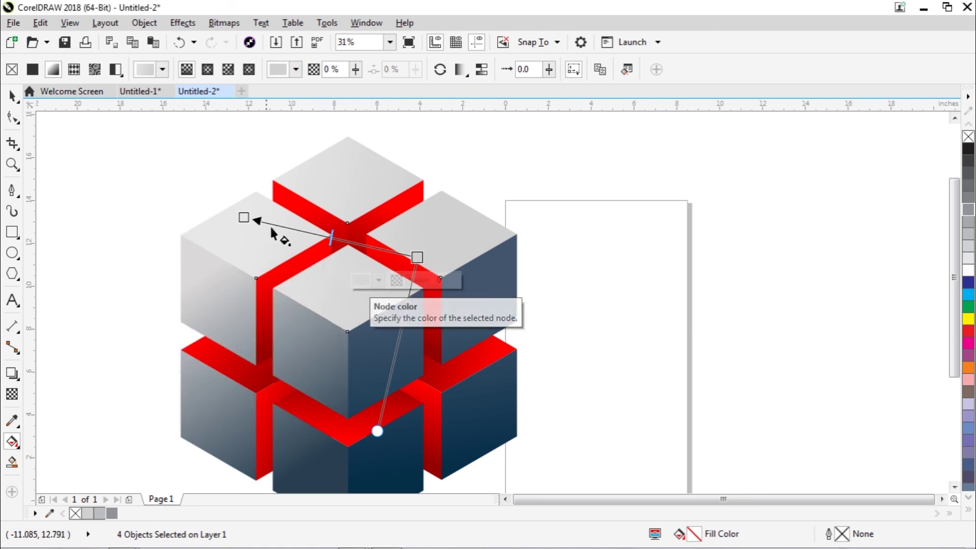
pyautogui.moveTo(245, 218); pyautogui.dragTo(272, 222)
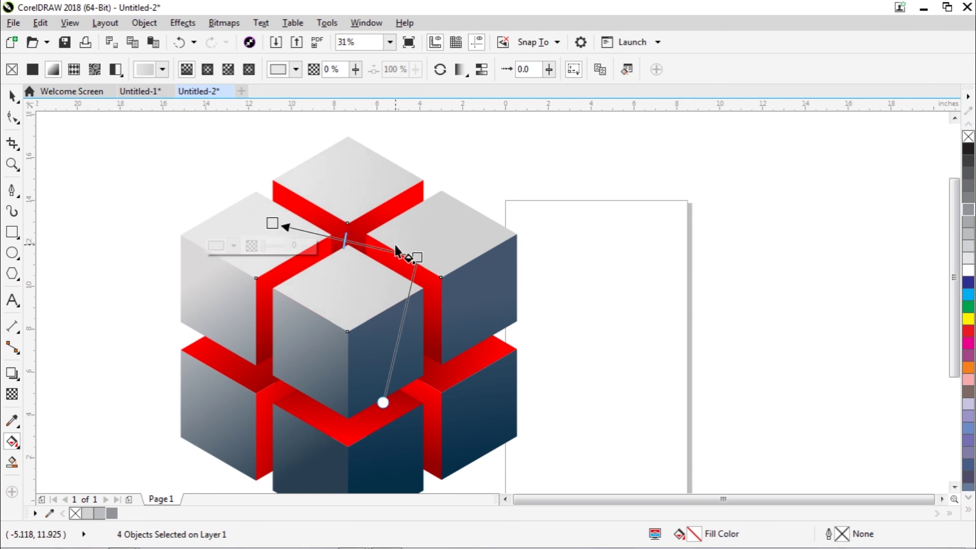
# Set the grey start of the top faces' gradient to medium grey #B3B3B3 and deselect the faces
pyautogui.click(418, 257)
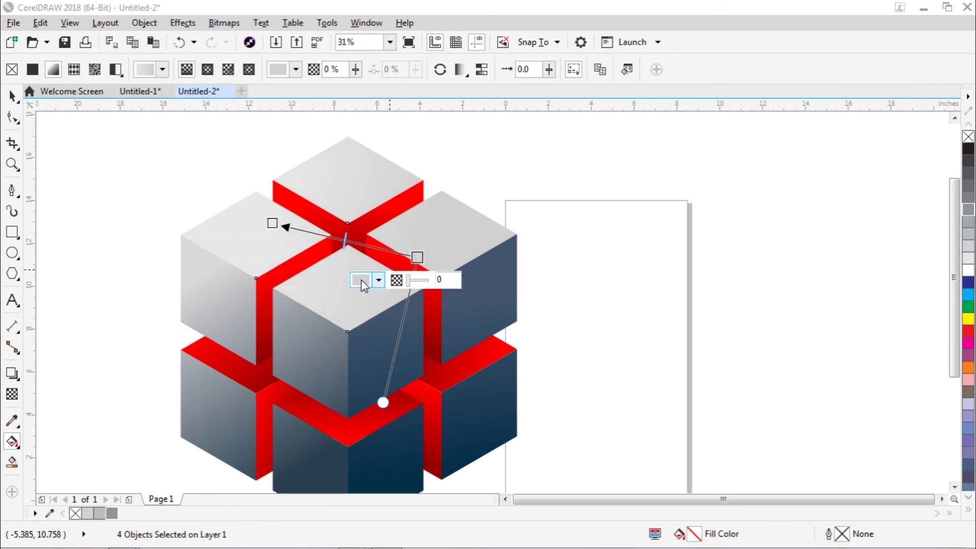
pyautogui.click(361, 280)
pyautogui.click(360, 376)
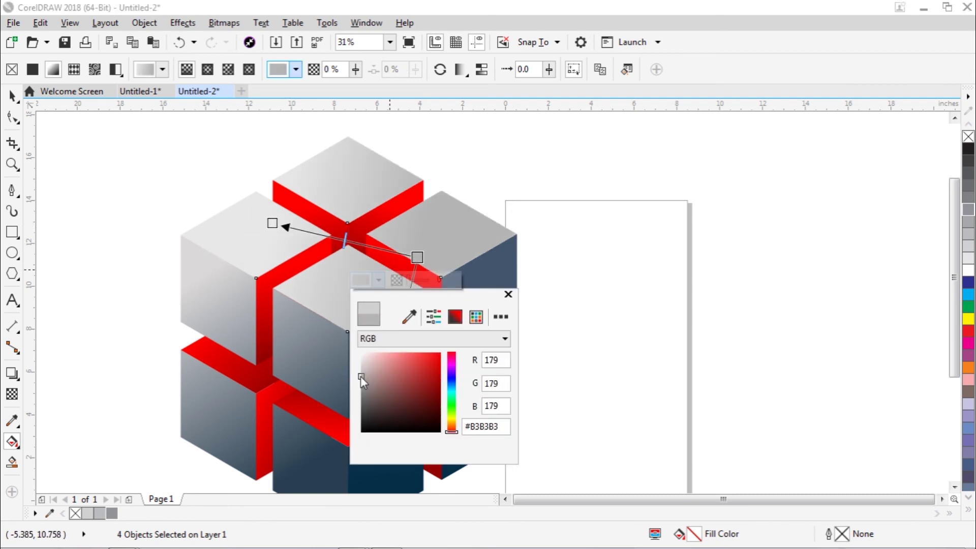
pyautogui.click(510, 296)
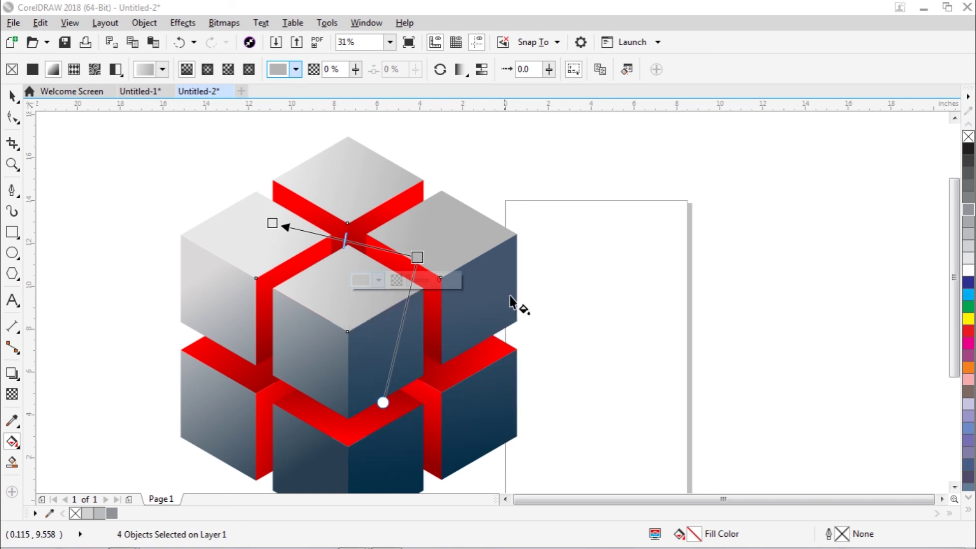
pyautogui.click(12, 95)
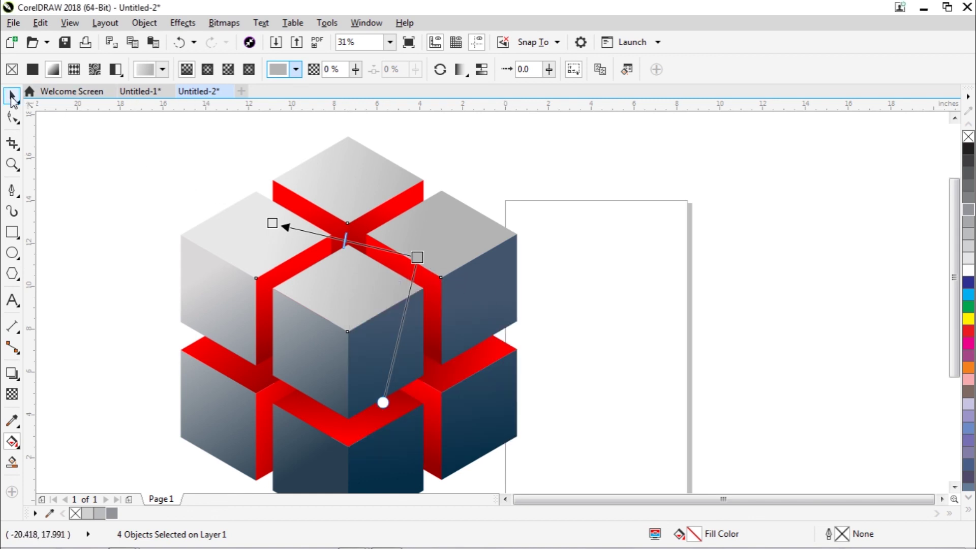
pyautogui.click(560, 288)
# Select all the faces of the cube pattern and group them into one object
pyautogui.scroll(-3, 953, 328)
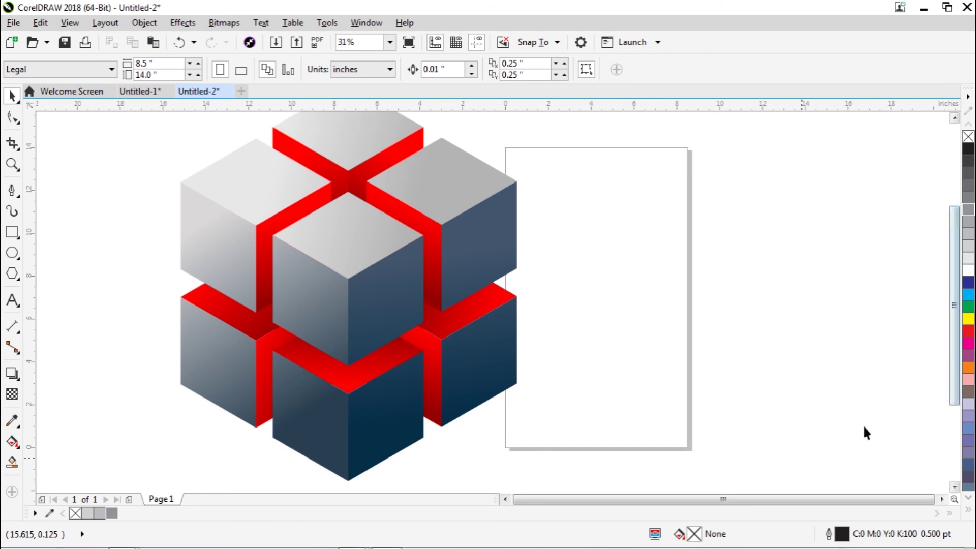
pyautogui.click(506, 499)
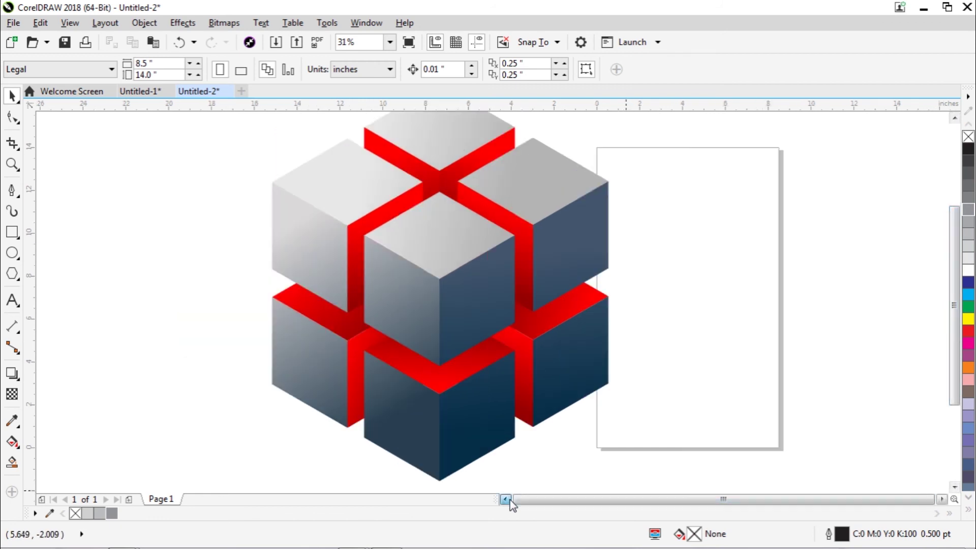
pyautogui.scroll(1, 954, 371)
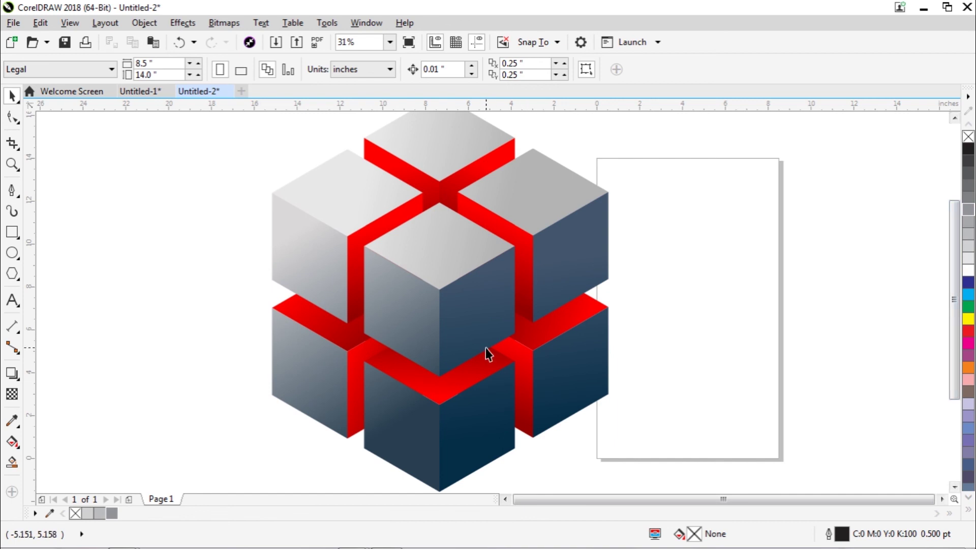
pyautogui.scroll(-2, 485, 347)
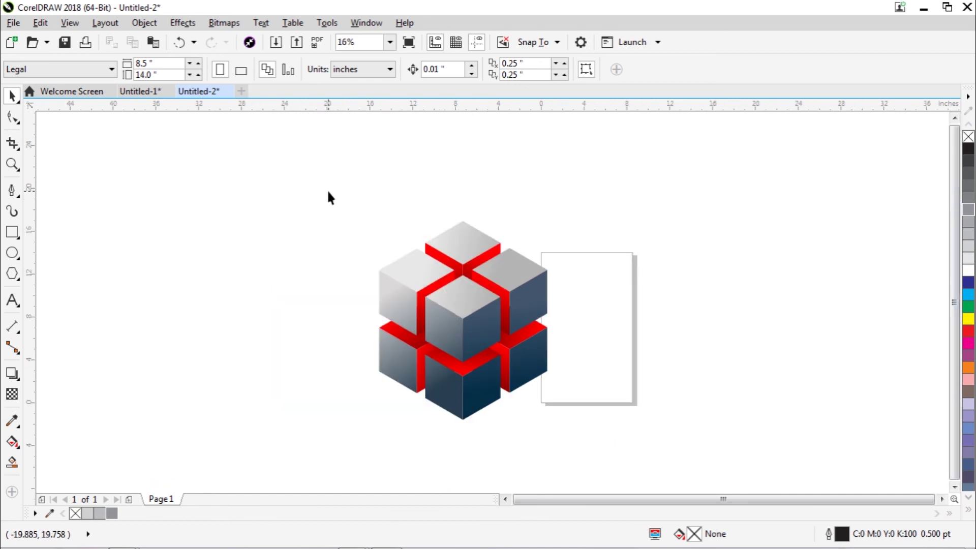
pyautogui.moveTo(327, 189); pyautogui.dragTo(557, 444)
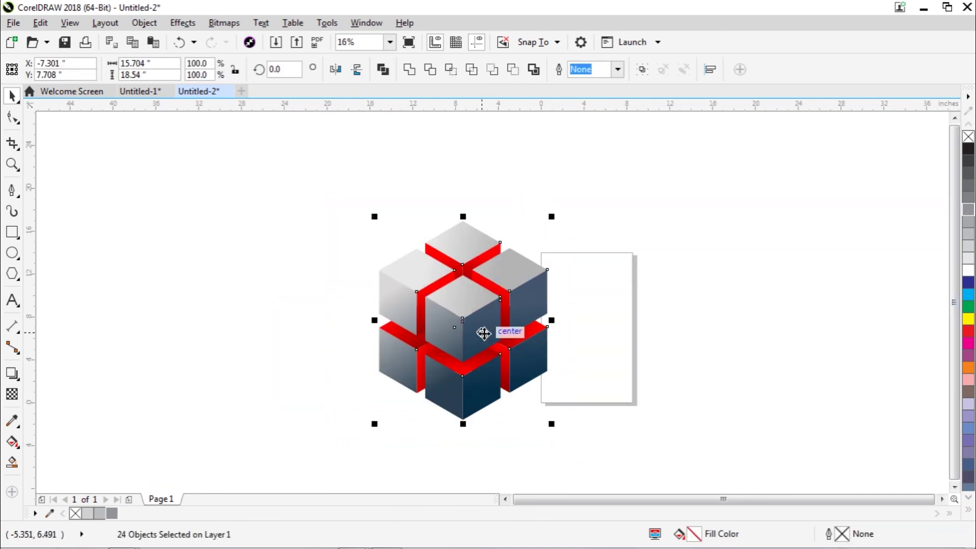
pyautogui.rightClick(483, 332)
pyautogui.click(527, 283)
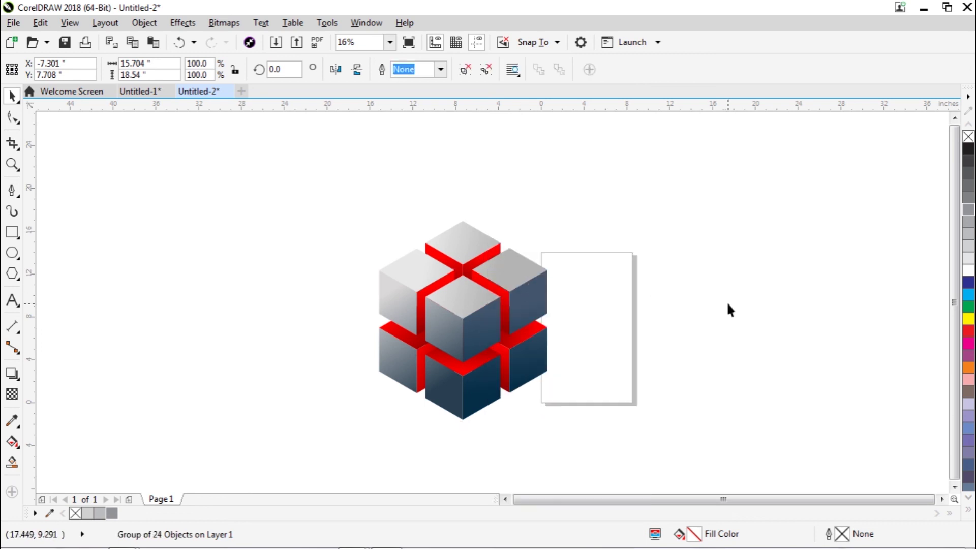
# Move the grouped cube pattern onto the page and deselect it
pyautogui.moveTo(504, 311); pyautogui.dragTo(570, 325)
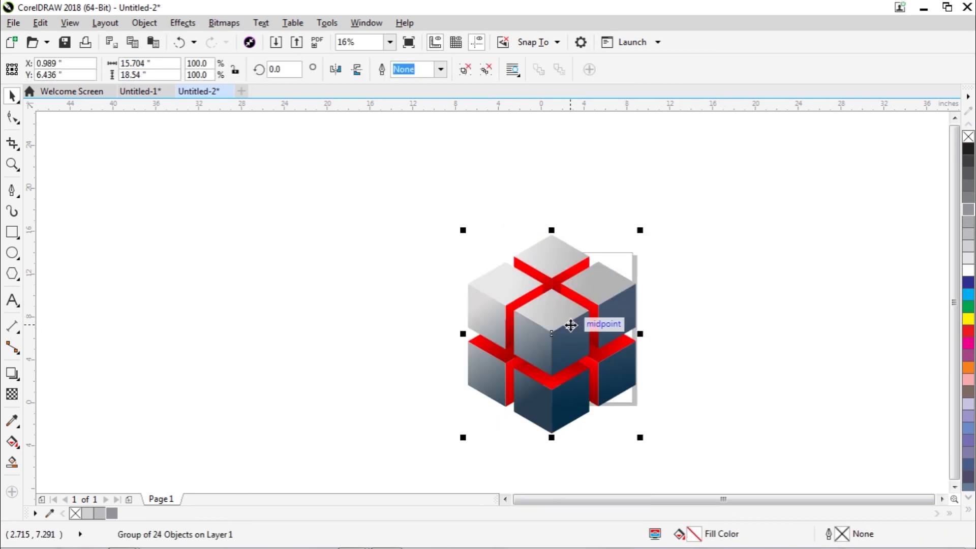
pyautogui.click(679, 407)
pyautogui.scroll(2, 572, 364)
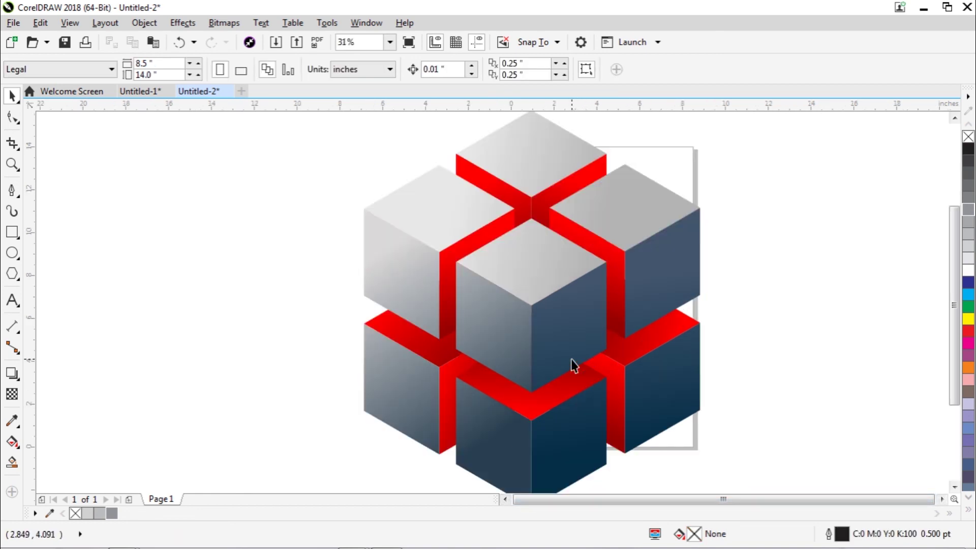